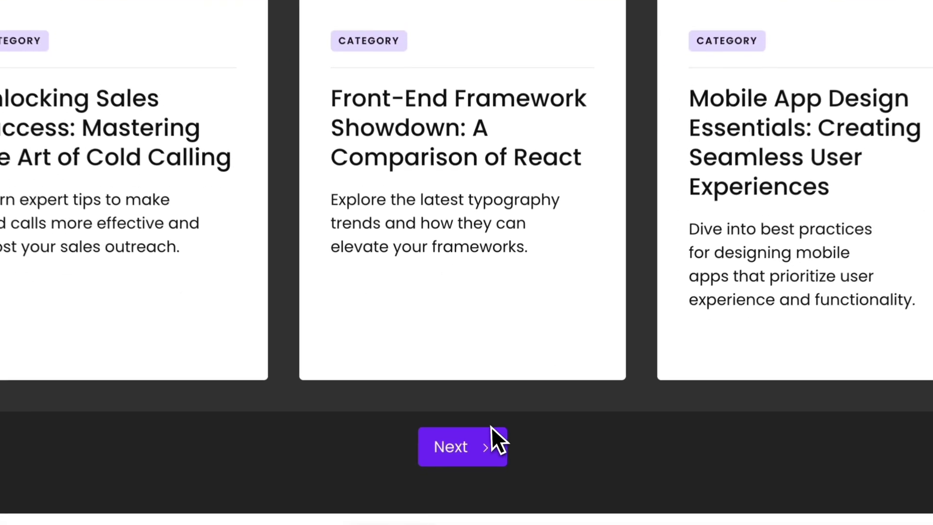
Load more items in the demo list using its Next control and look through the added cards
click(478, 505)
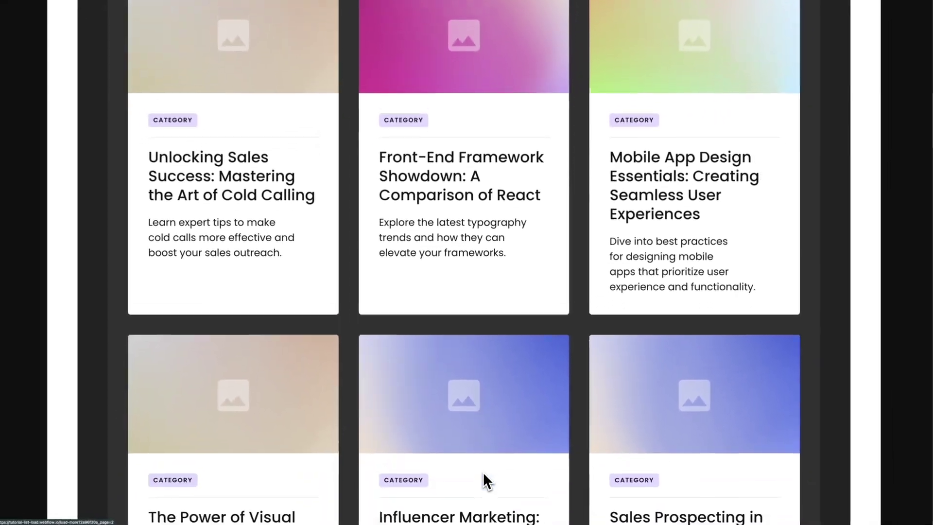
scroll(482, 472, down, 3)
scroll(482, 473, down, 2)
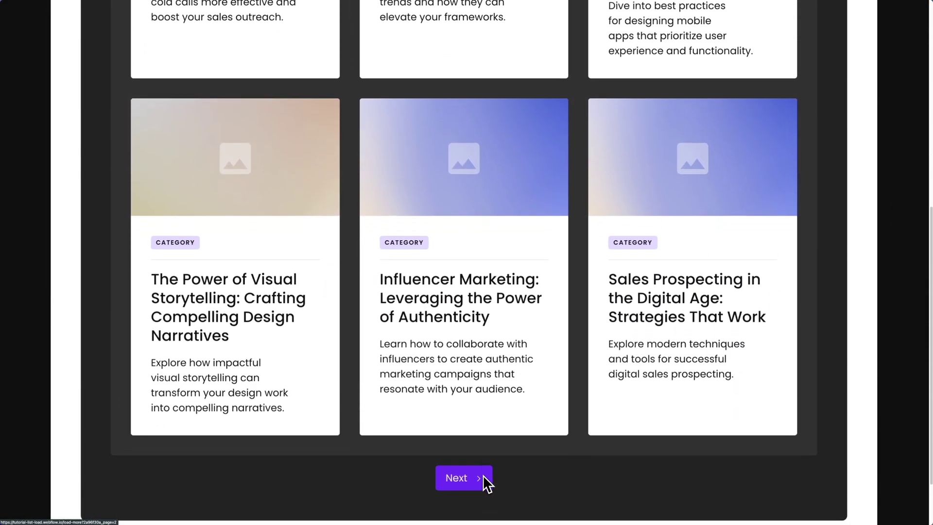
click(483, 477)
scroll(505, 486, down, 4)
scroll(506, 479, down, 5)
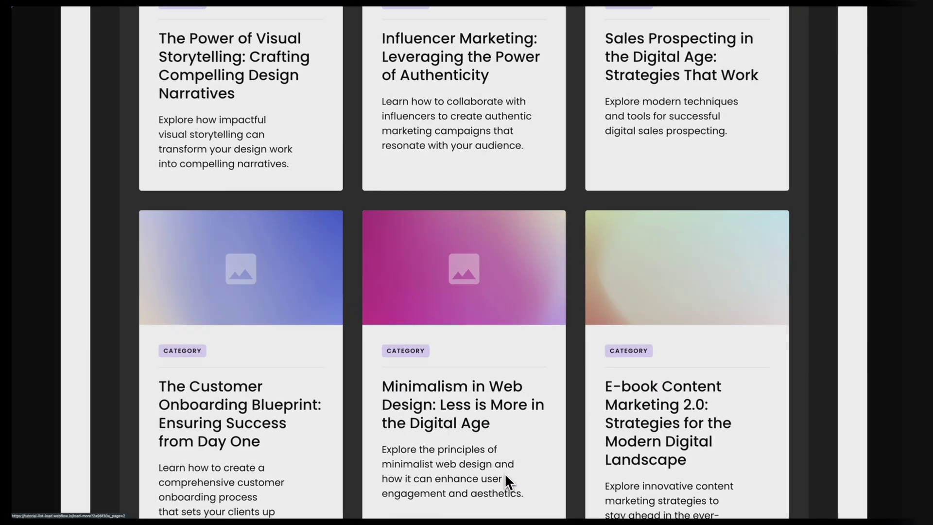
scroll(464, 340, down, 10)
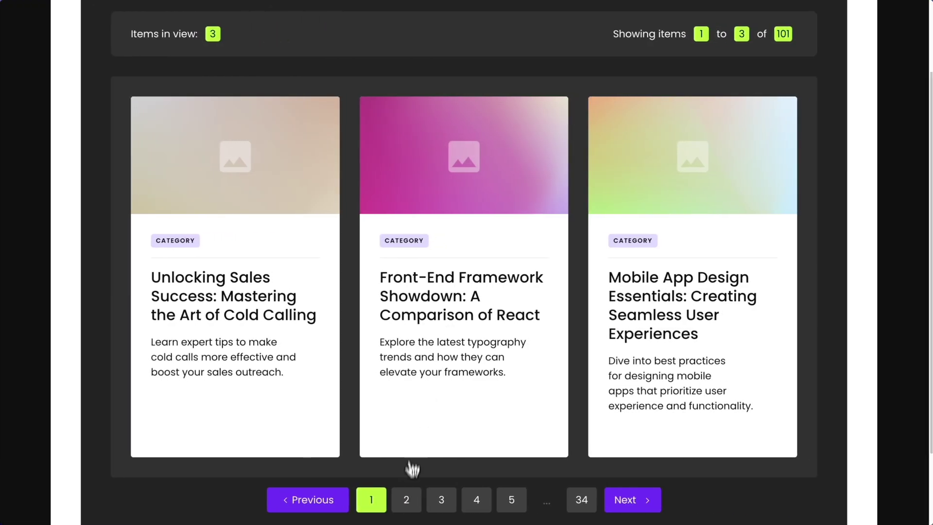
Browse the numbered pages of the pagination demo and look through the demo list that renders all items
click(448, 505)
click(440, 505)
click(477, 506)
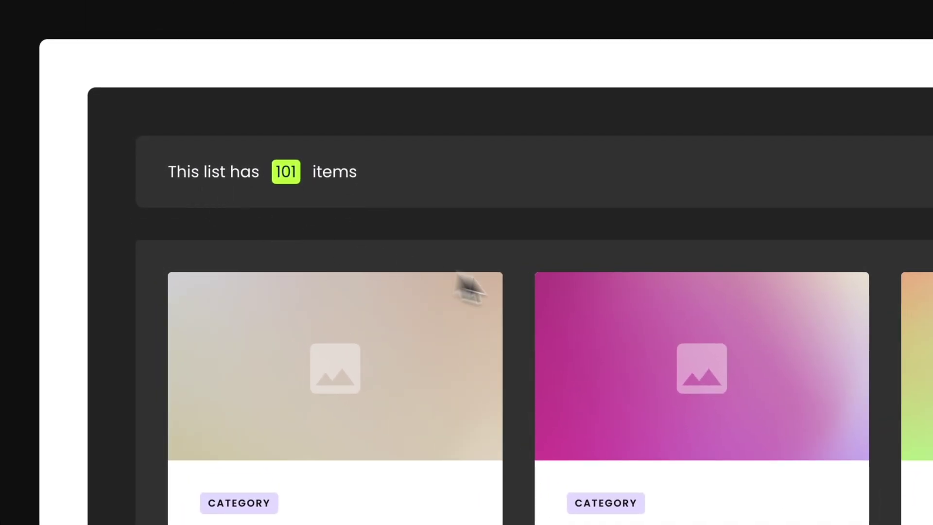
scroll(427, 218, down, 10)
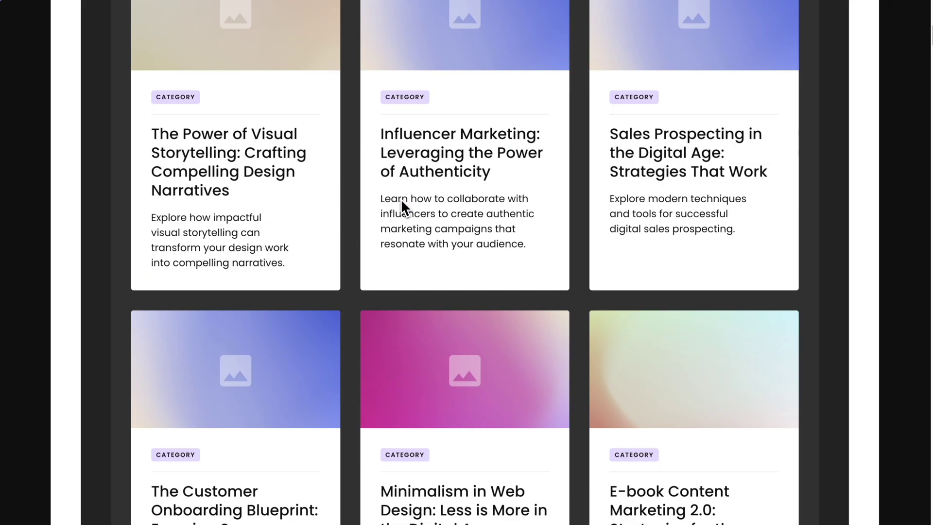
scroll(401, 199, down, 10)
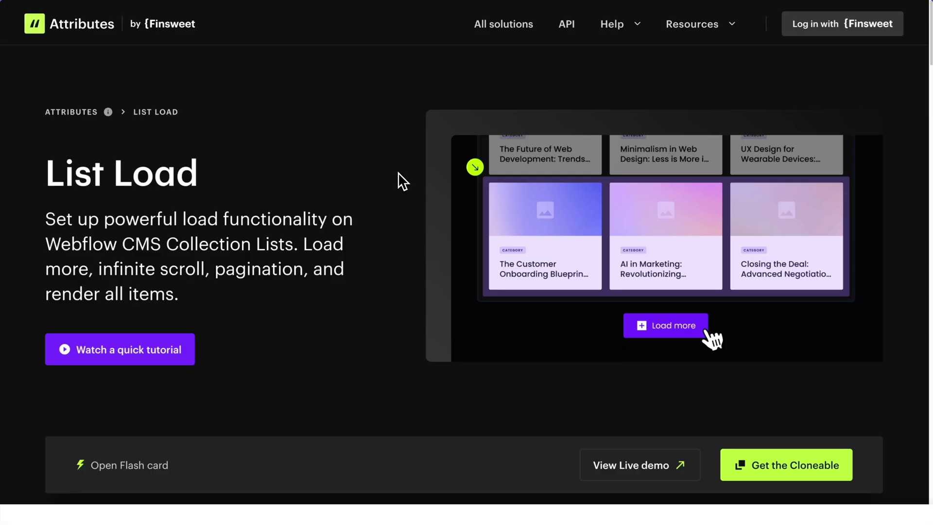
Review the List Load documentation, from the script and loading methods to the required attributes and optional elements
scroll(398, 218, down, 5)
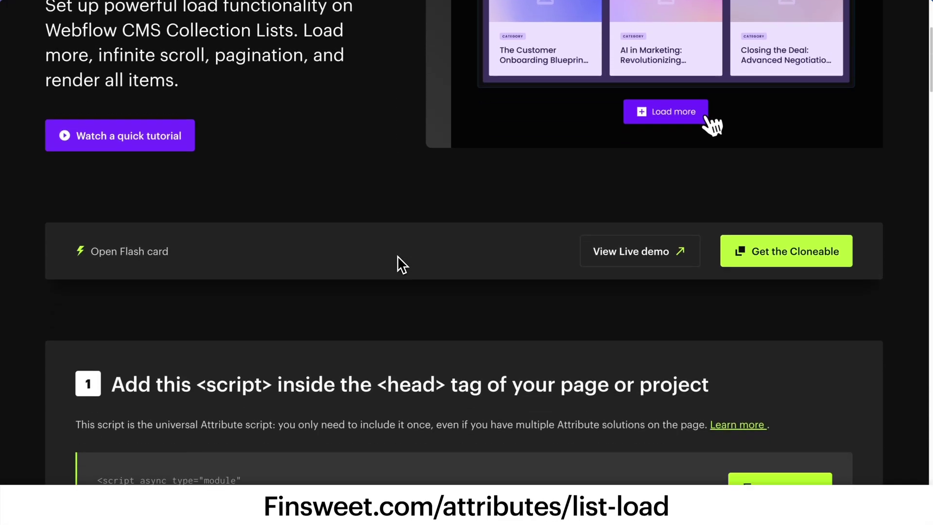
scroll(398, 256, down, 10)
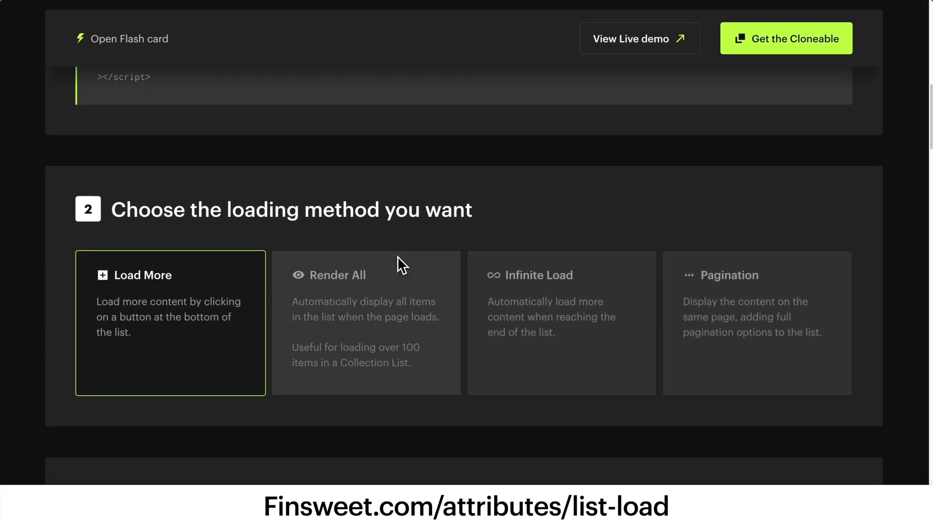
scroll(397, 256, down, 11)
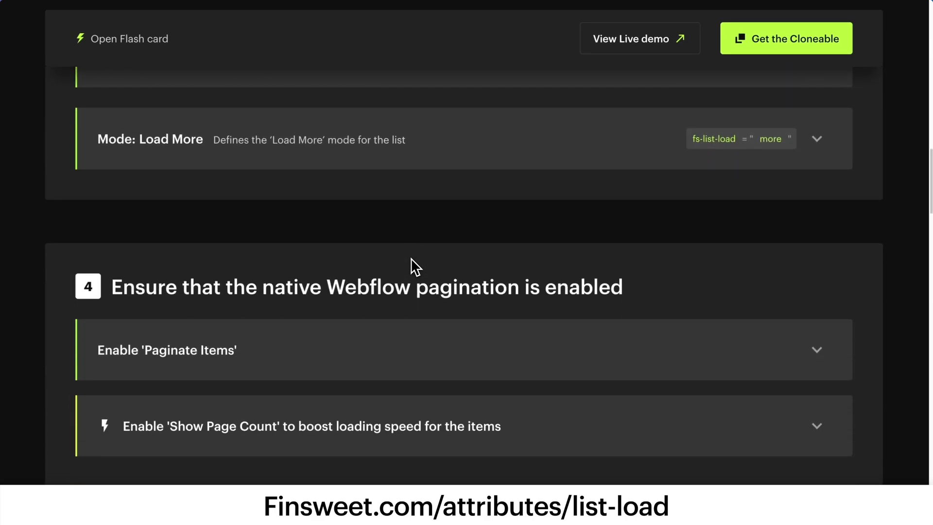
scroll(410, 258, down, 14)
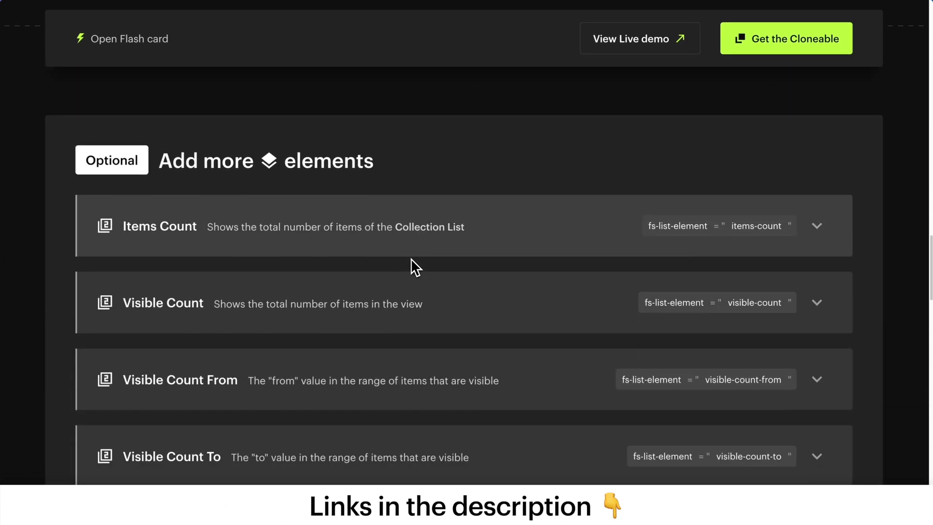
scroll(410, 258, down, 7)
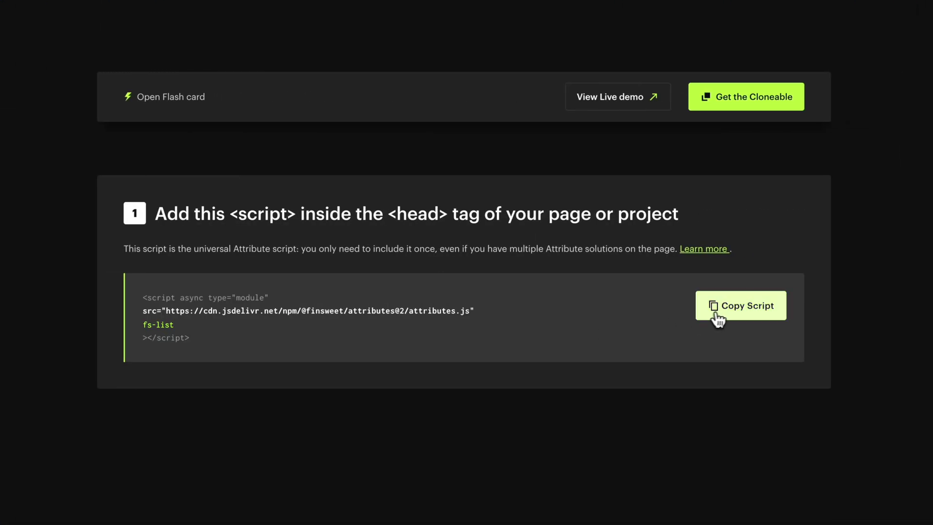
Copy the Finsweet Attributes script and paste it inside the head tag in the Home page's custom code
click(717, 320)
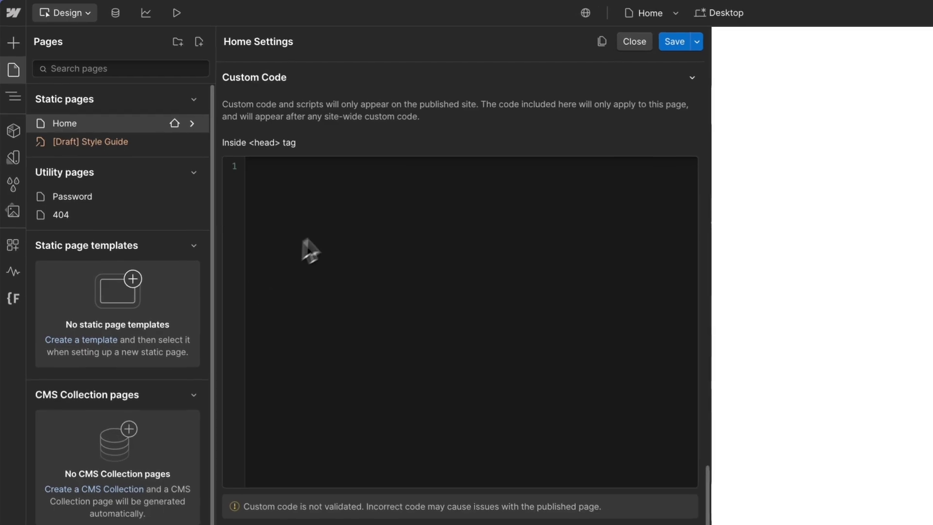
click(354, 203)
key(ctrl+v)
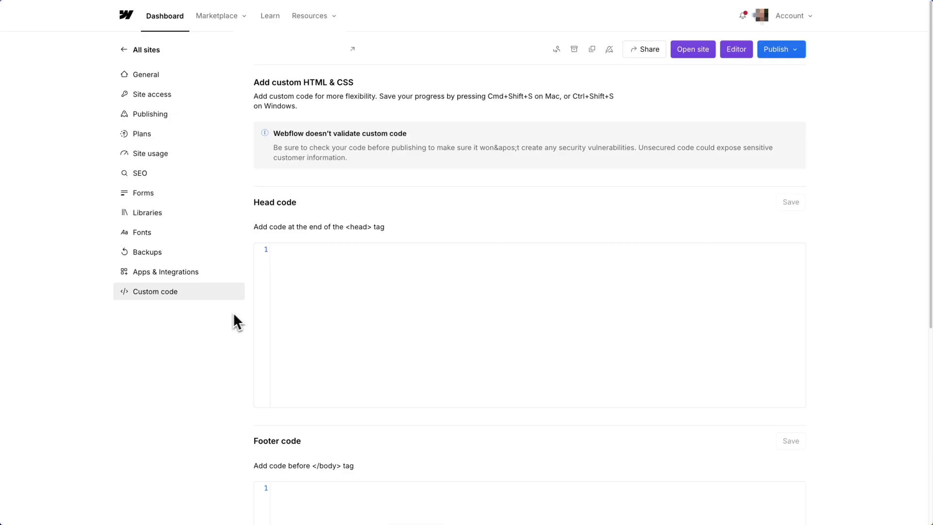
Paste the Finsweet Attributes script into the site-wide head code and save it
click(339, 275)
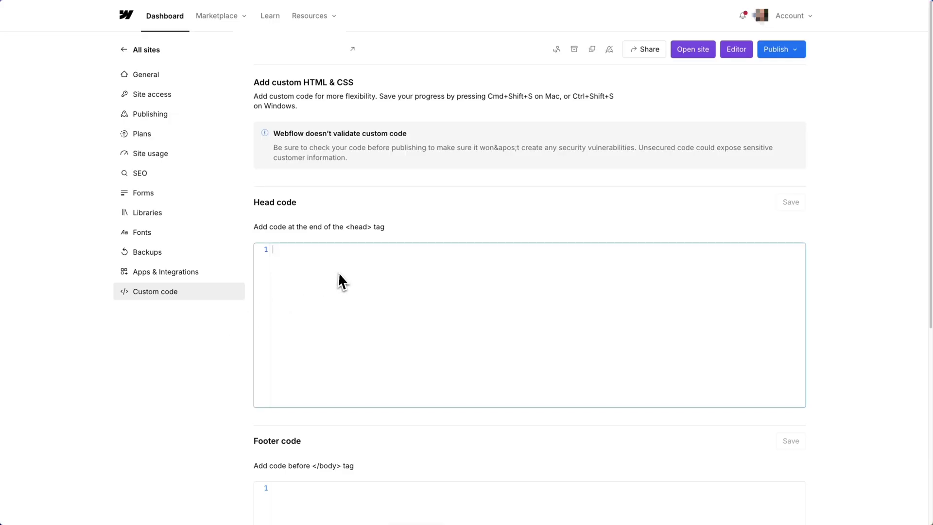
key(ctrl+v)
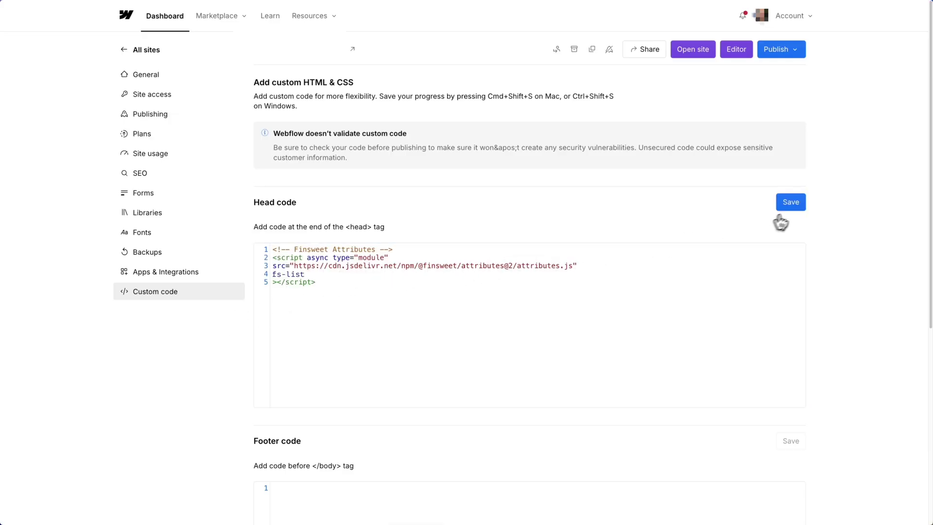
click(791, 204)
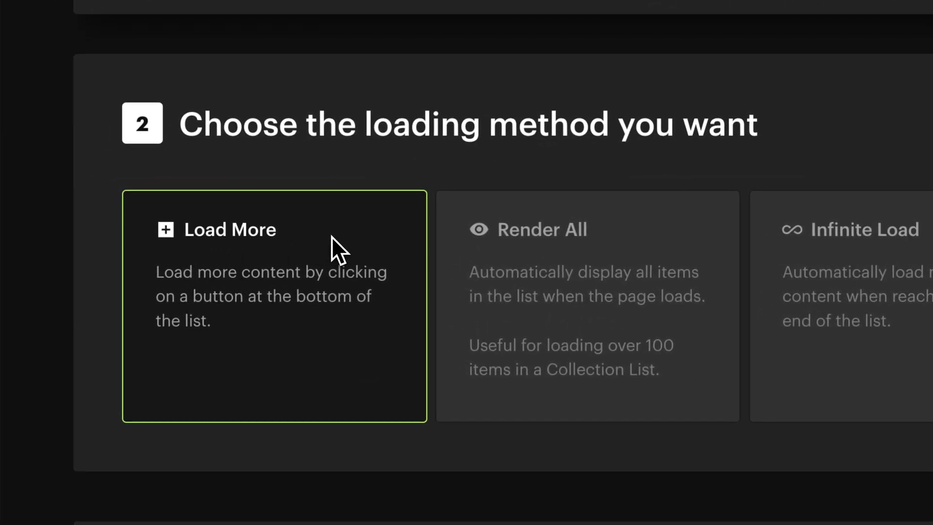
Copy the List attribute's name from the documentation and add a custom attribute named fs-list-element to the fs-cms_list Collection List
scroll(249, 260, down, 5)
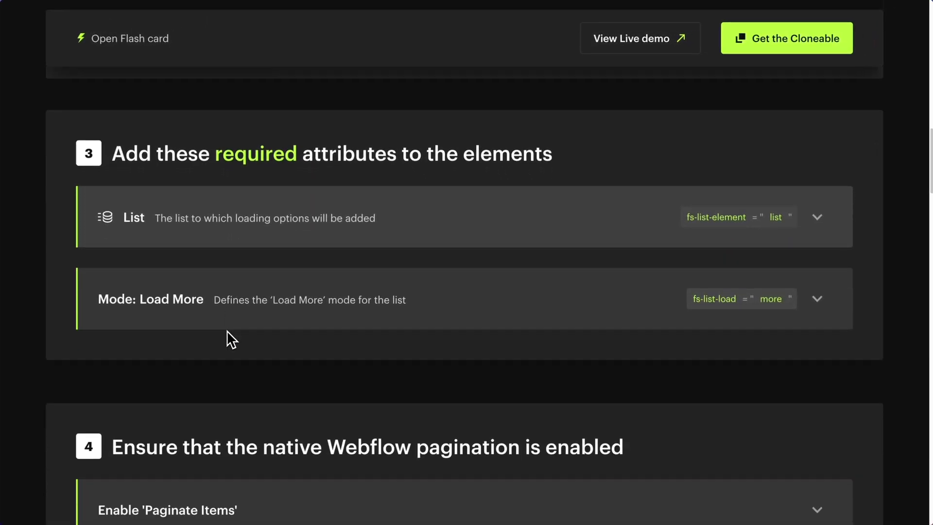
scroll(228, 332, down, 1)
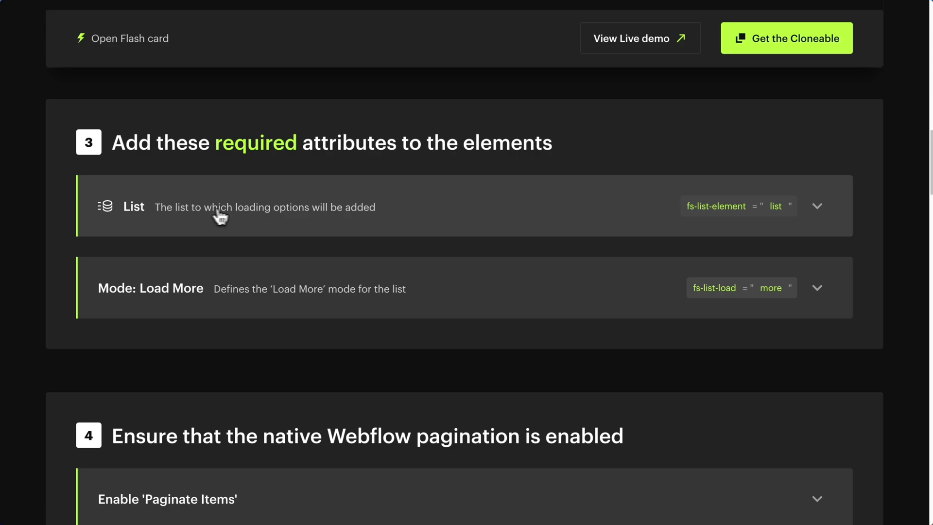
click(297, 213)
scroll(337, 215, down, 1)
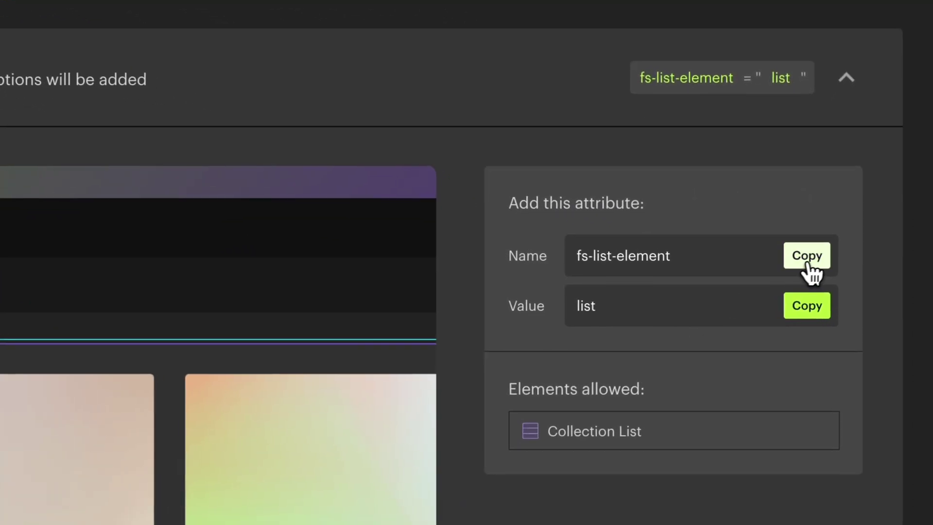
click(794, 283)
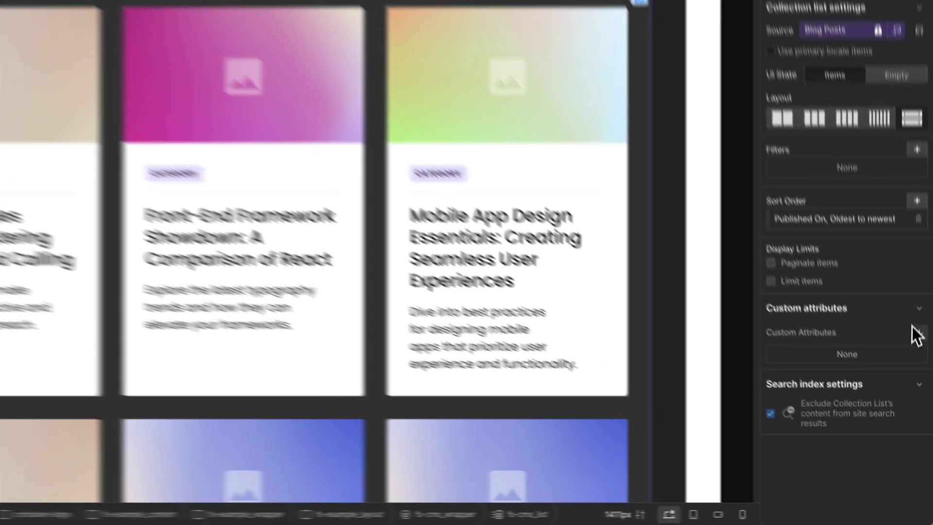
click(923, 379)
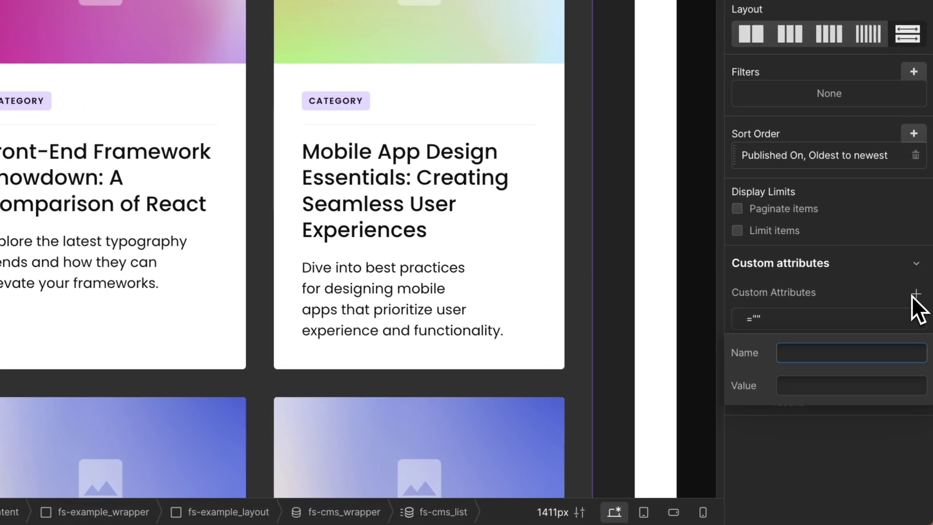
key(ctrl+v)
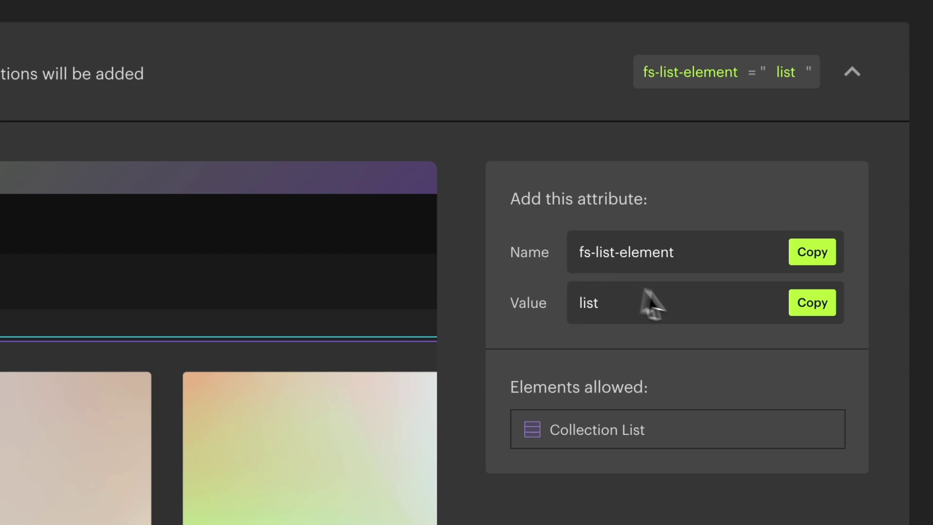
Set the value of the fs-list-element custom attribute to list, copied from the documentation
click(804, 310)
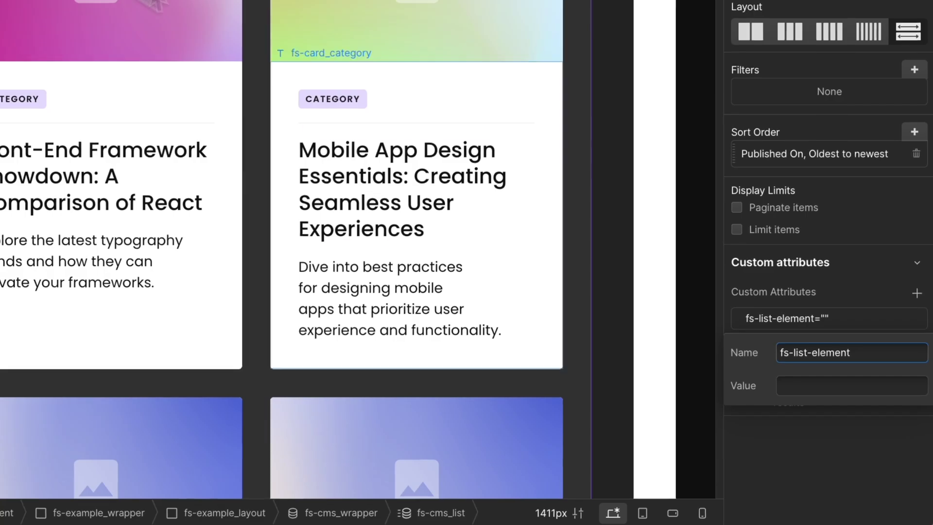
click(814, 381)
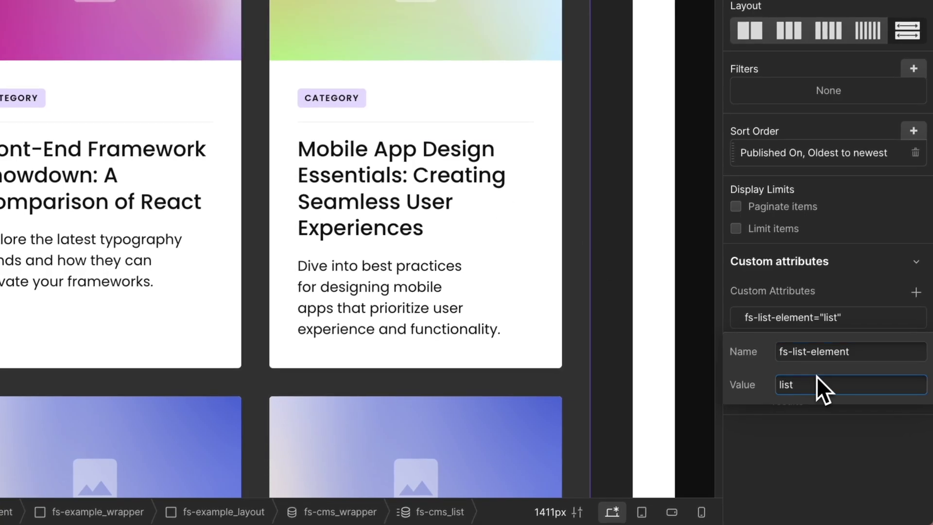
key(Return)
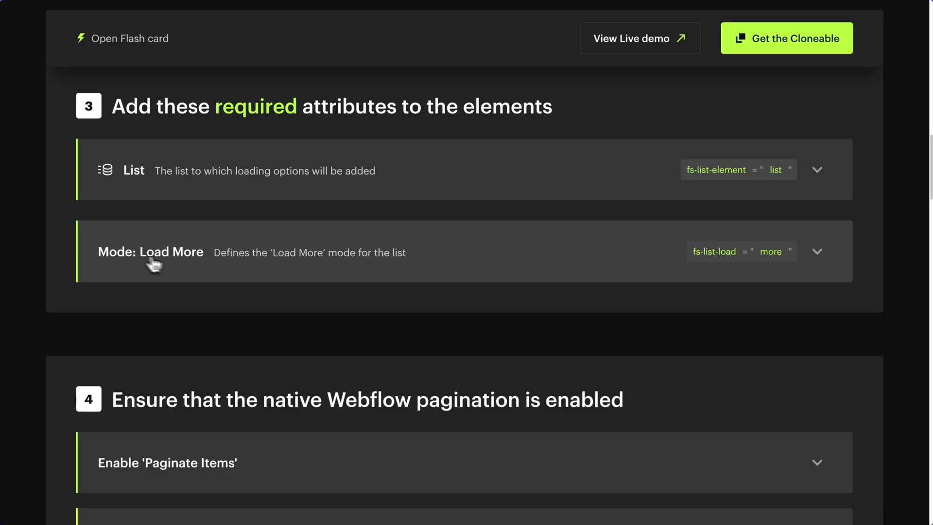
Add a second custom attribute, fs-list-load with the value more, to the Collection List using the Load More mode documentation
click(287, 264)
scroll(287, 267, down, 3)
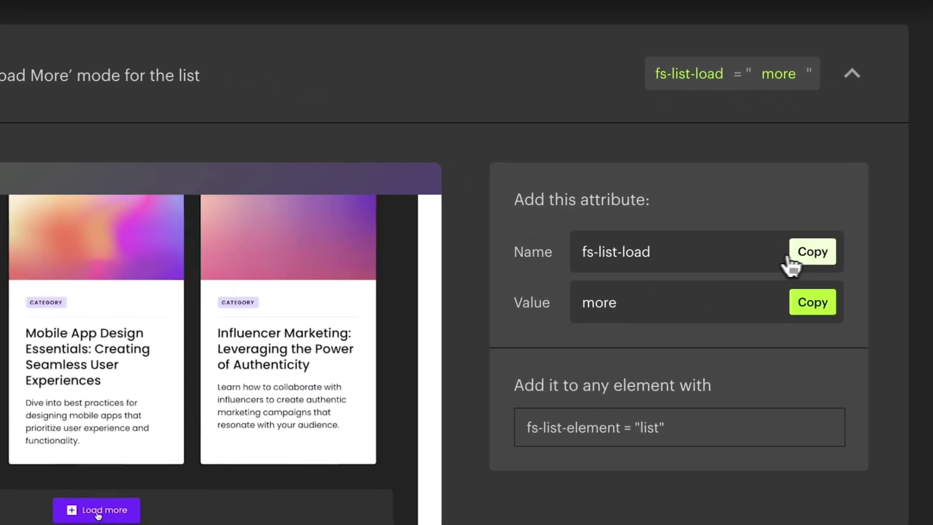
click(797, 256)
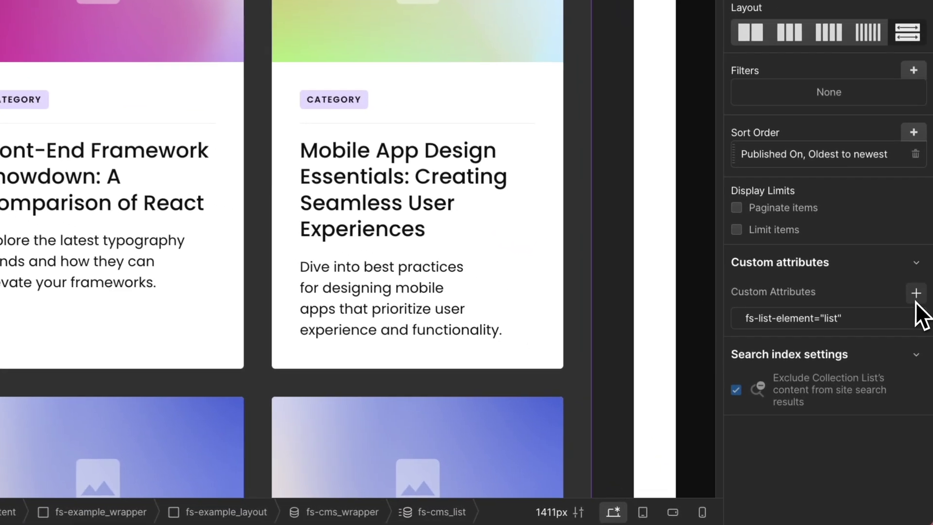
click(916, 300)
text(fs-list-load)
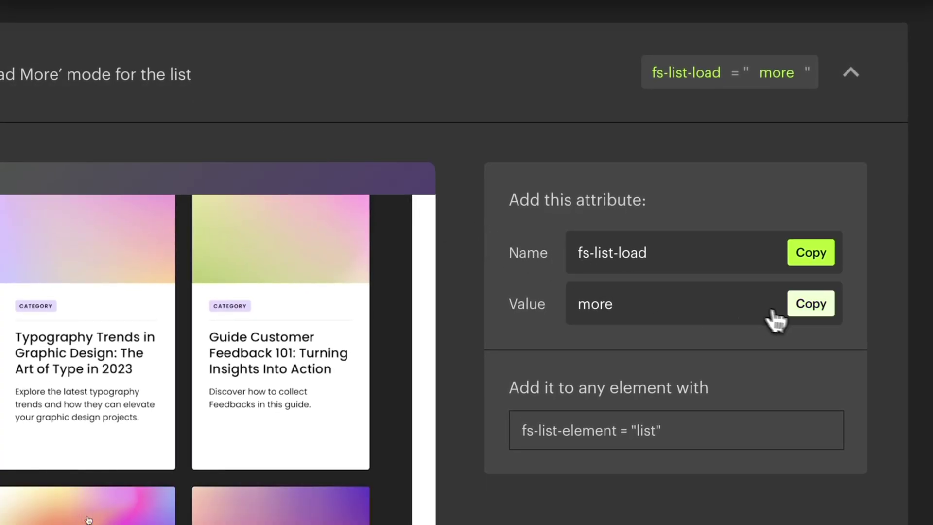
click(795, 311)
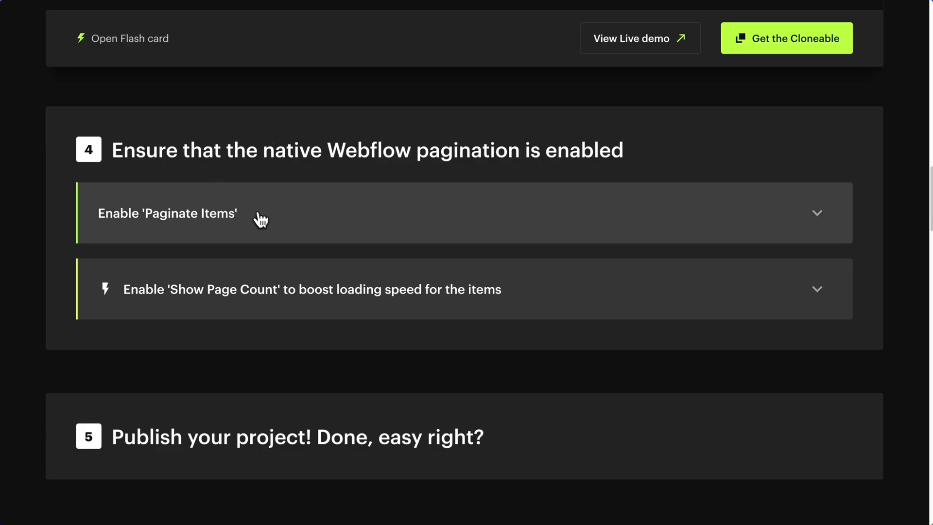
Consult the Paginate Items instructions and enable pagination on the Collection List with 3 items per page
click(260, 220)
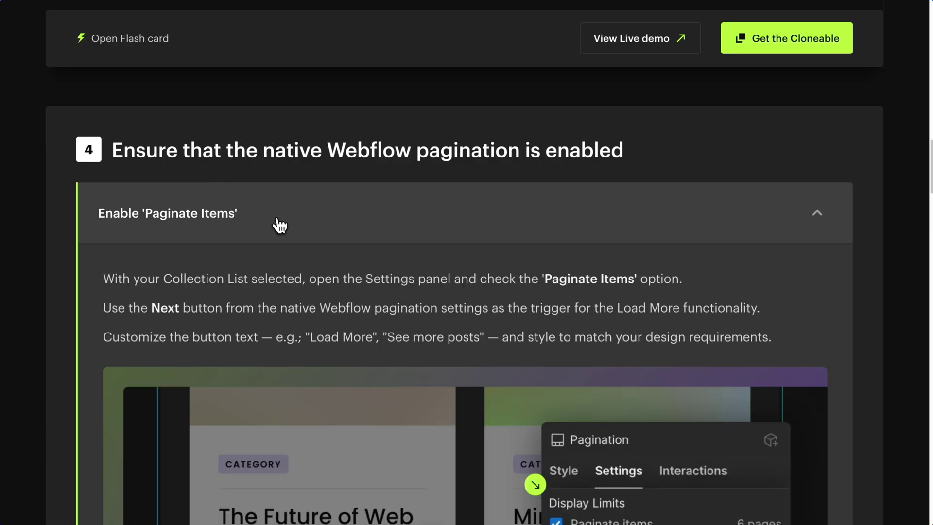
scroll(383, 291, down, 5)
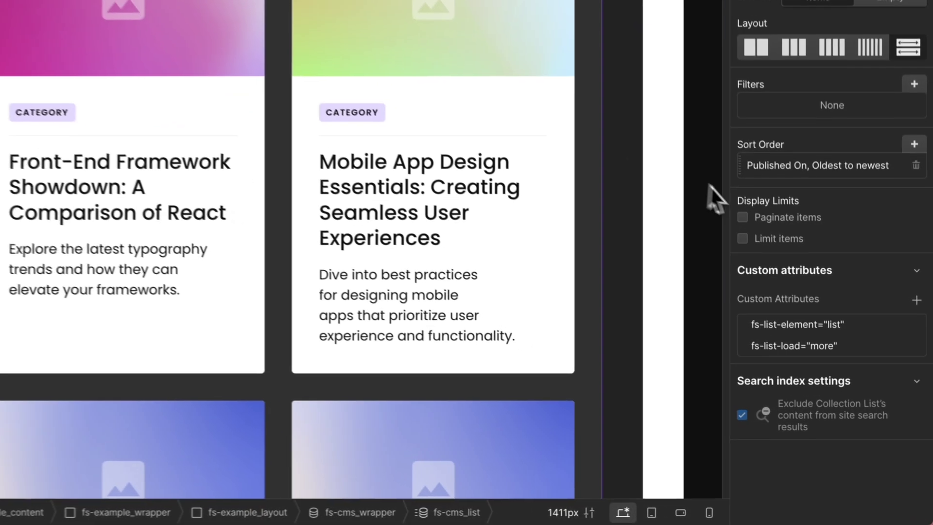
click(805, 299)
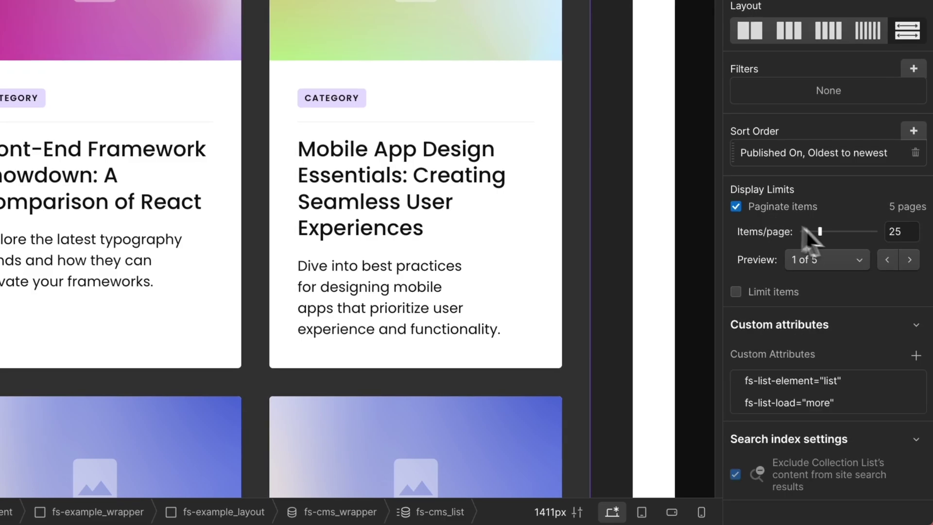
double_click(894, 232)
key(Return)
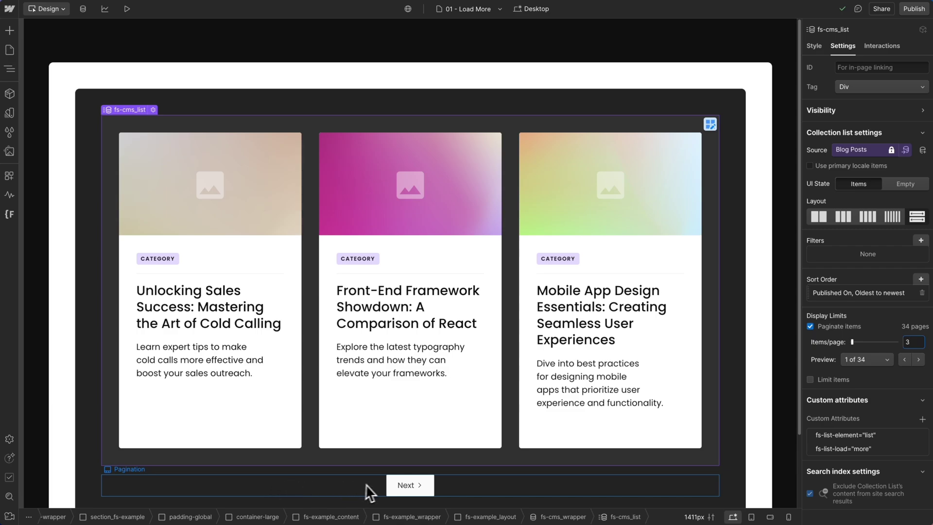
Apply the existing class fs-list_pagination_next to the Next pagination button below the Collection List
click(431, 486)
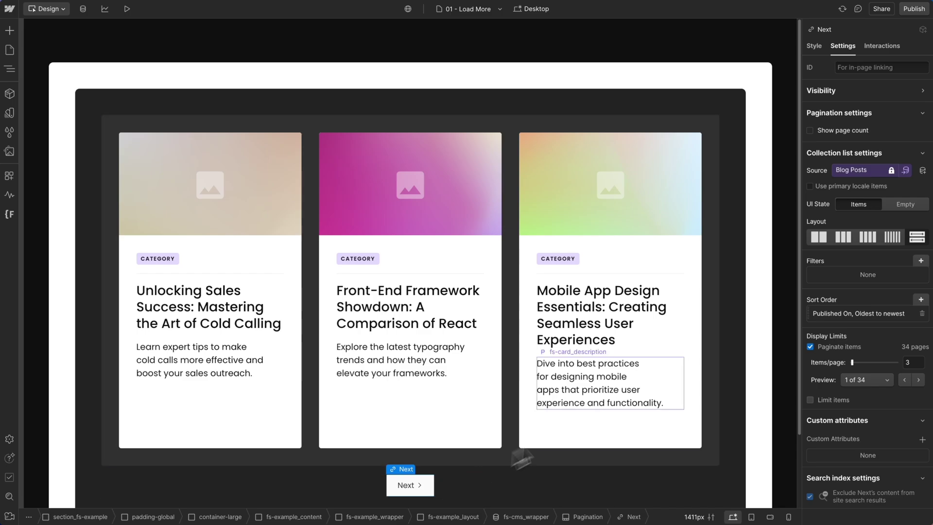
click(815, 47)
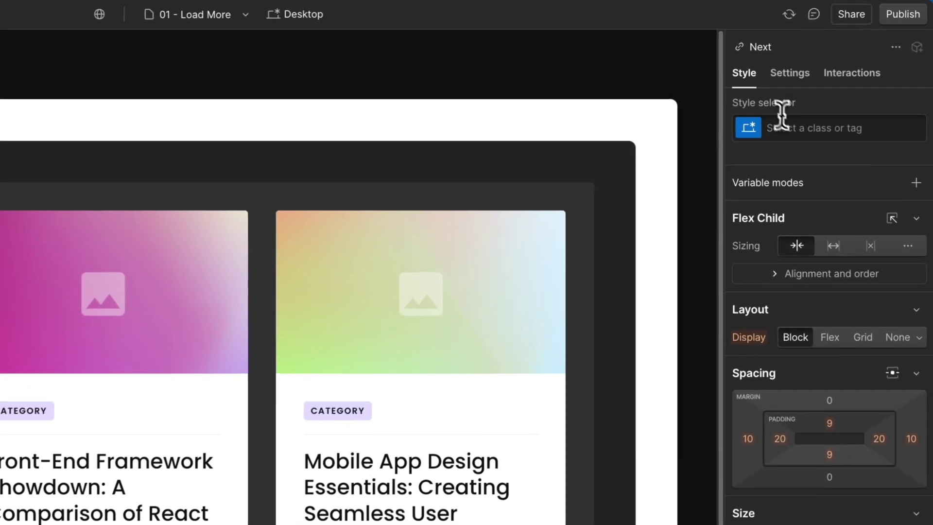
click(799, 114)
text(listpaginane)
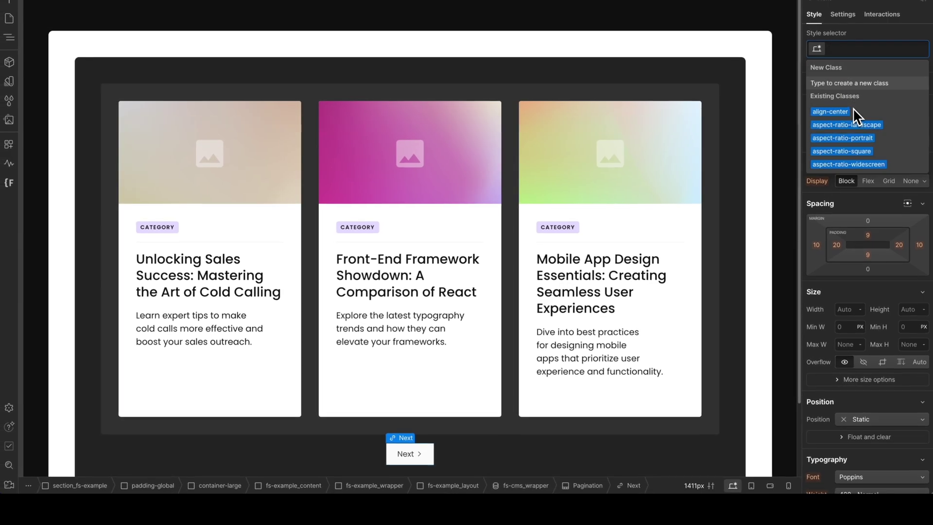
click(813, 181)
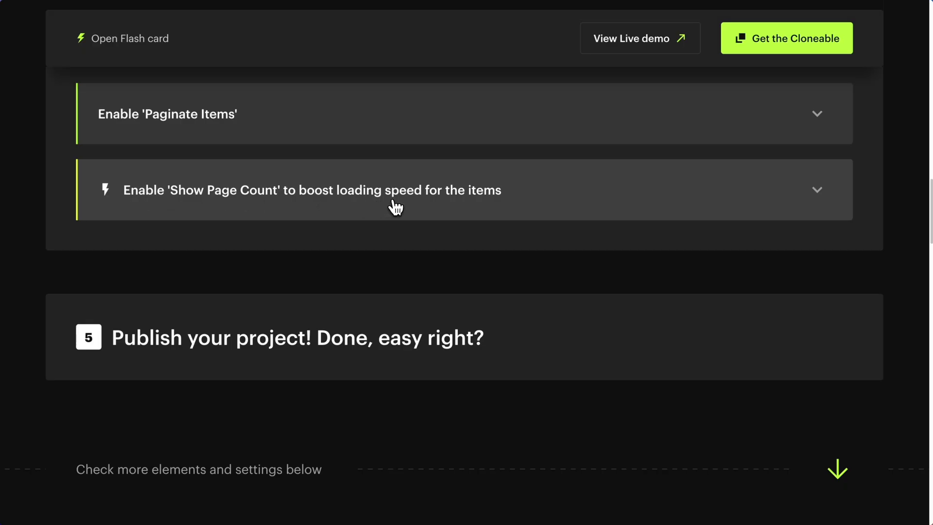
Consult the Show Page Count instructions in the documentation and enable Show page count on the Pagination element
click(395, 206)
scroll(392, 233, down, 3)
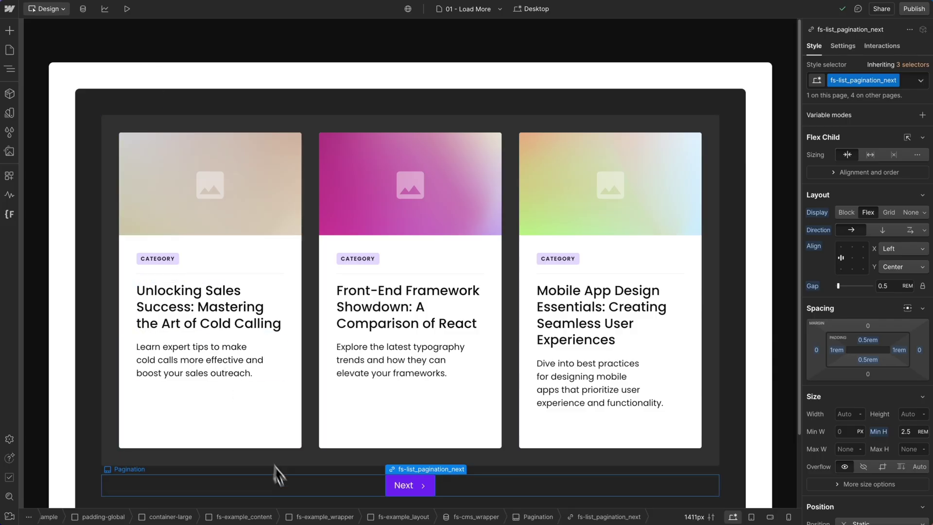
click(295, 494)
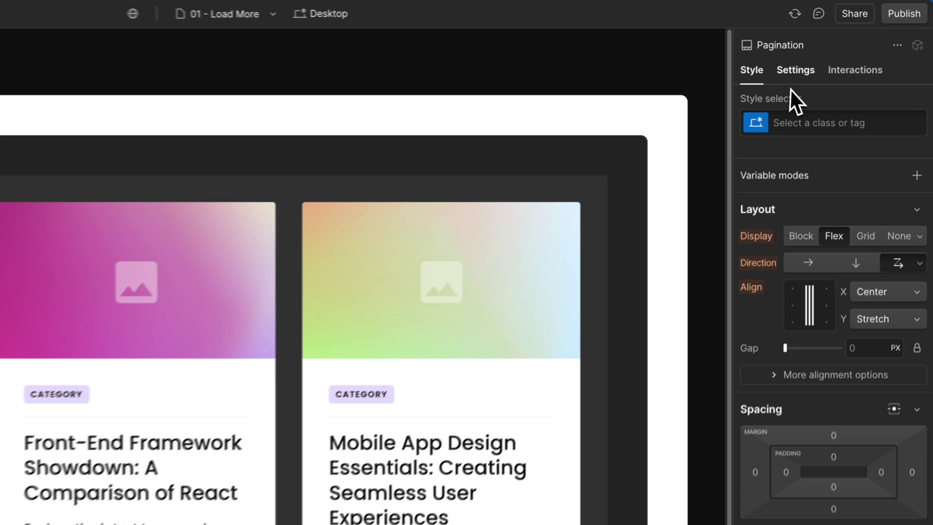
click(843, 46)
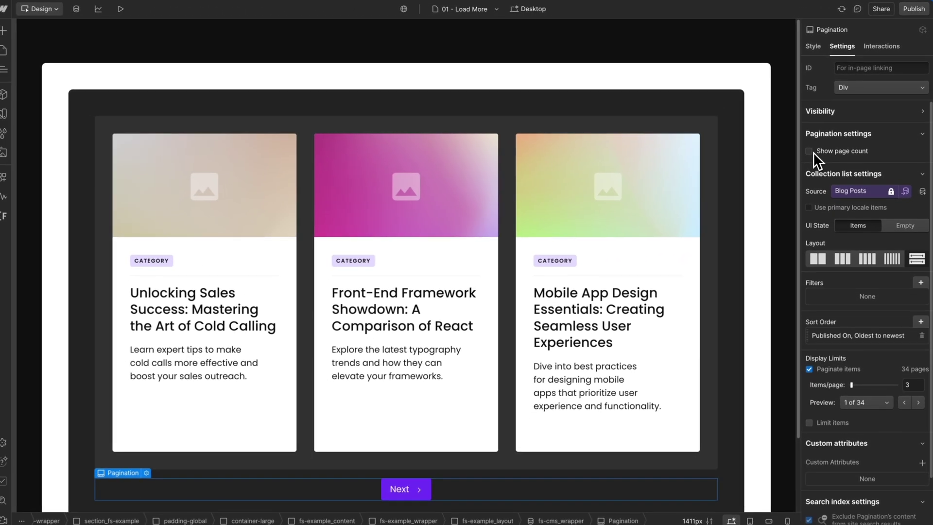
click(735, 240)
Hide the Page Count text below the Next button by setting its display to None
scroll(486, 316, down, 2)
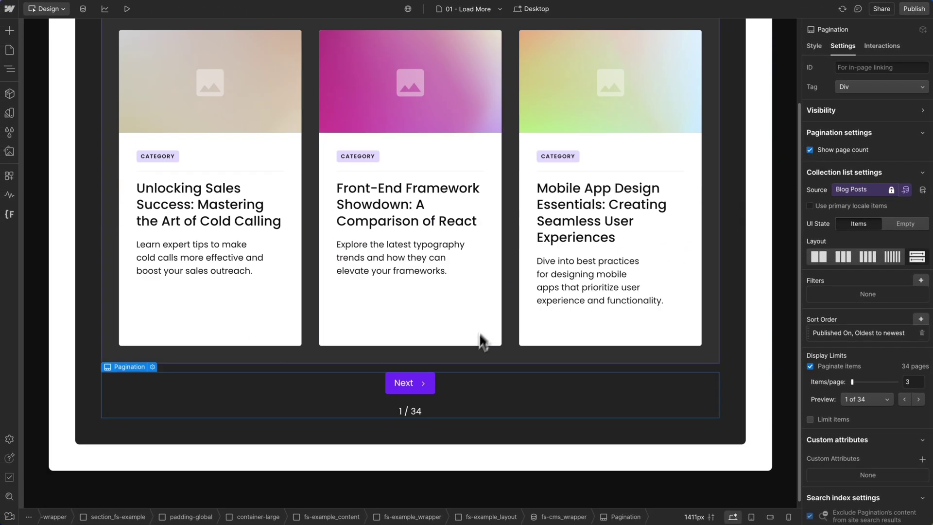
click(443, 409)
click(815, 46)
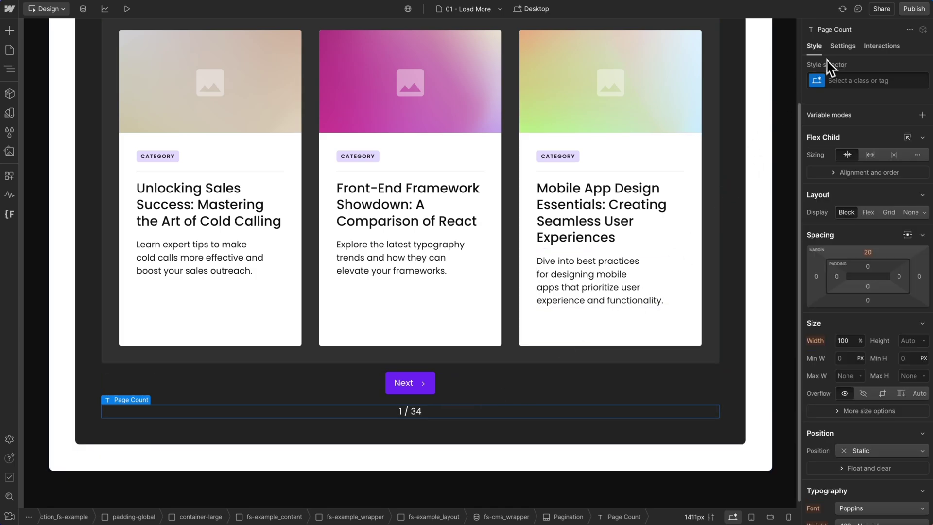
click(911, 214)
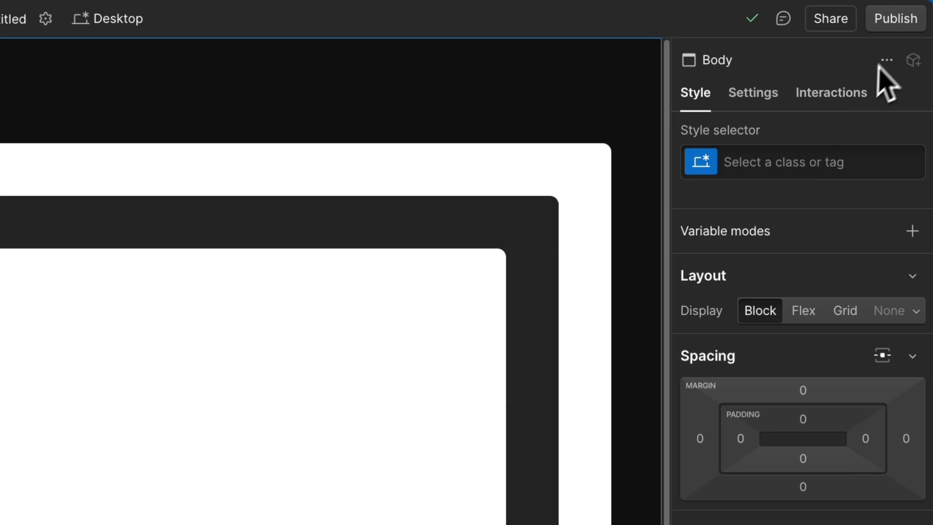
Publish the site and test the live page by loading further items with Next three times
click(914, 9)
click(803, 328)
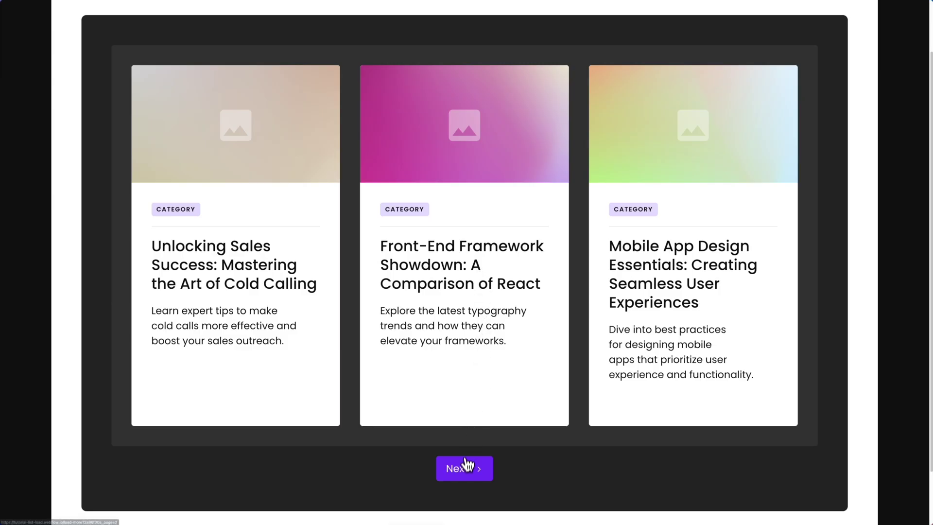
click(467, 465)
scroll(464, 471, down, 5)
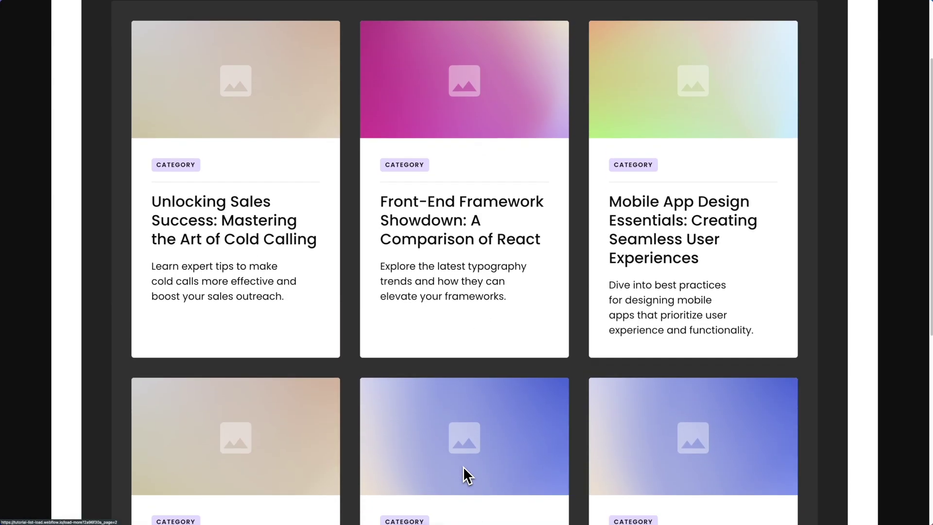
scroll(464, 474, down, 3)
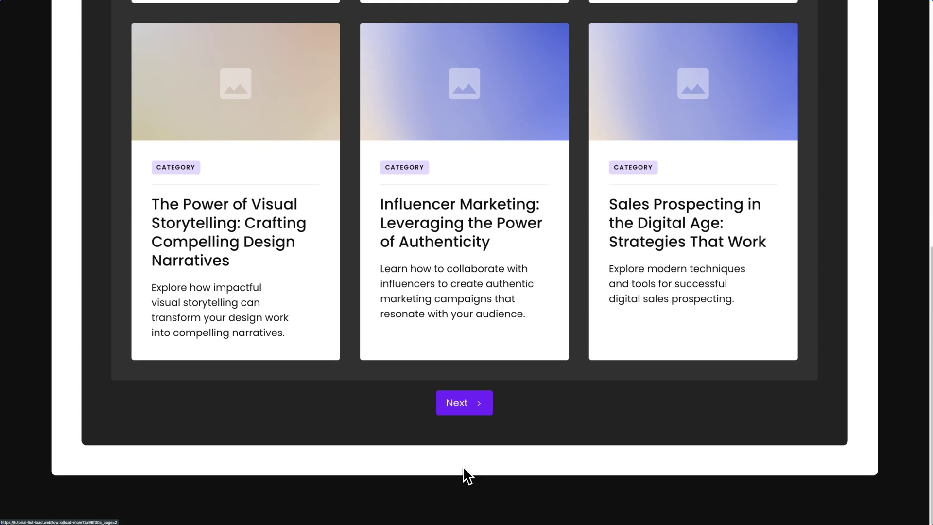
click(474, 424)
scroll(472, 428, down, 7)
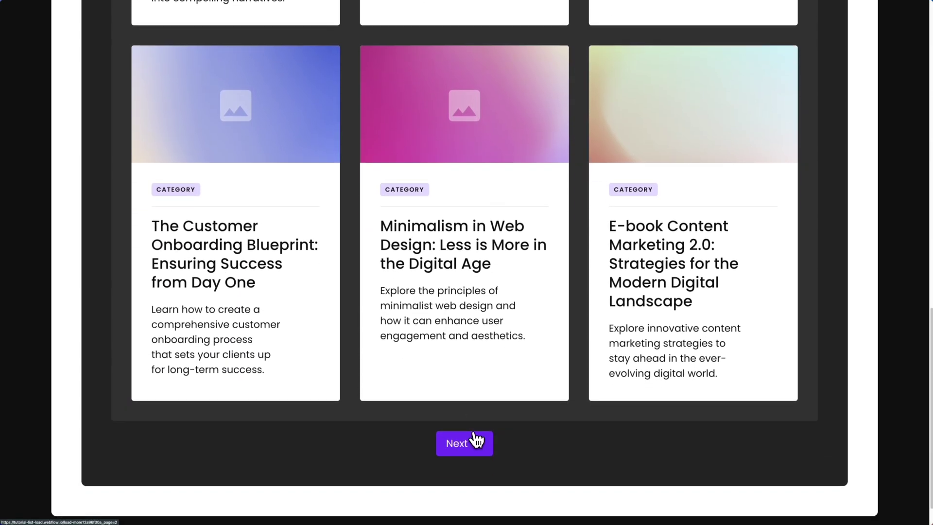
click(474, 441)
scroll(473, 447, down, 5)
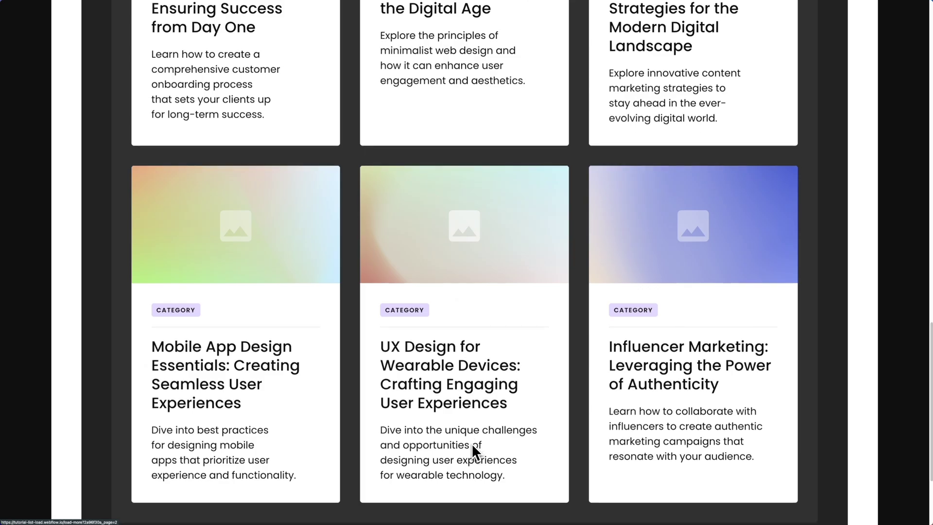
scroll(472, 447, down, 2)
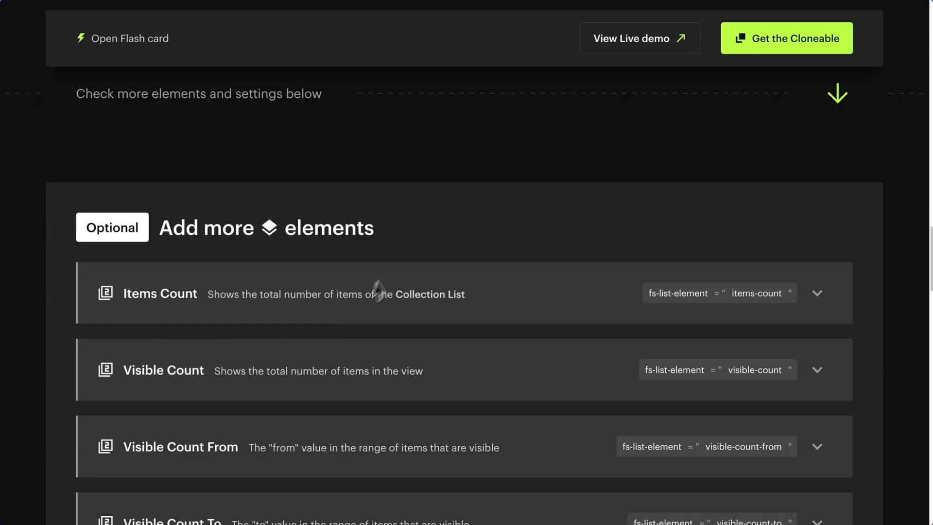
Review the optional elements and settings in the documentation and switch its loading method to Render All
scroll(364, 253, down, 4)
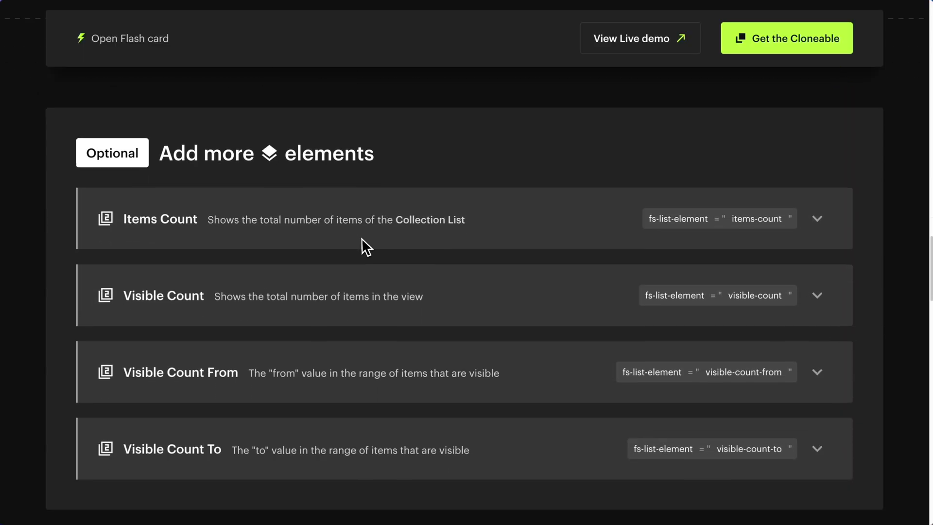
scroll(361, 239, down, 7)
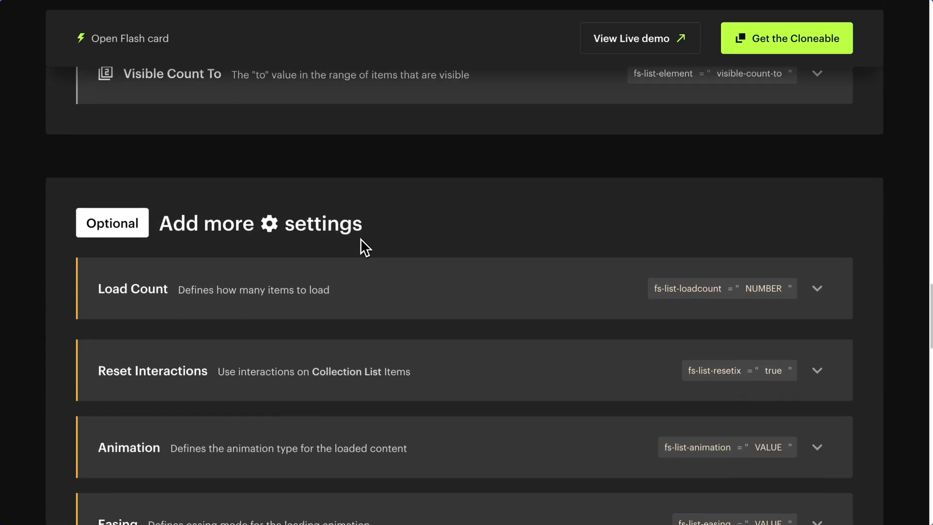
scroll(361, 240, down, 10)
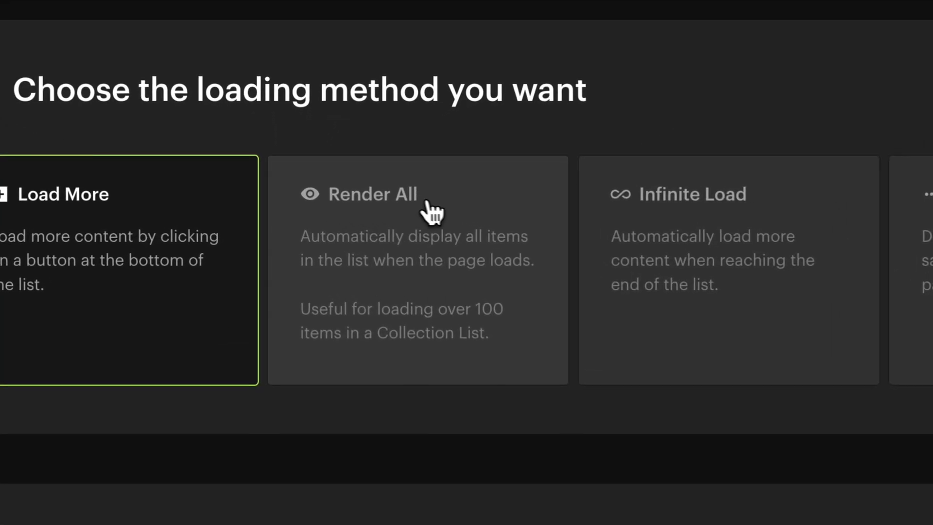
click(415, 214)
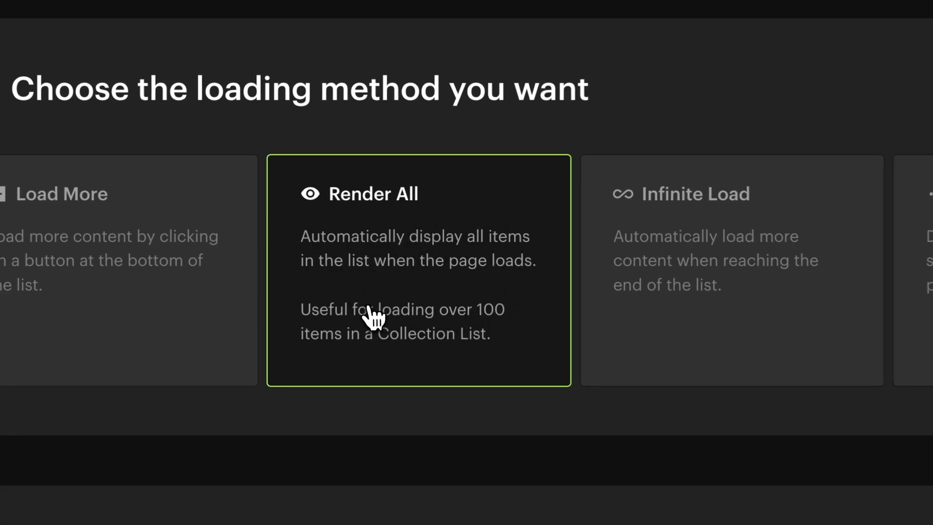
scroll(384, 331, down, 5)
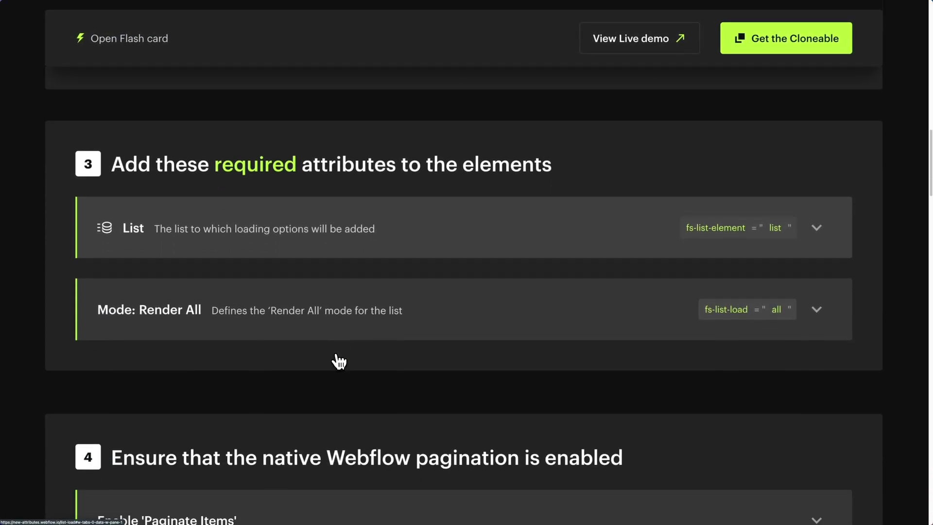
scroll(339, 362, down, 1)
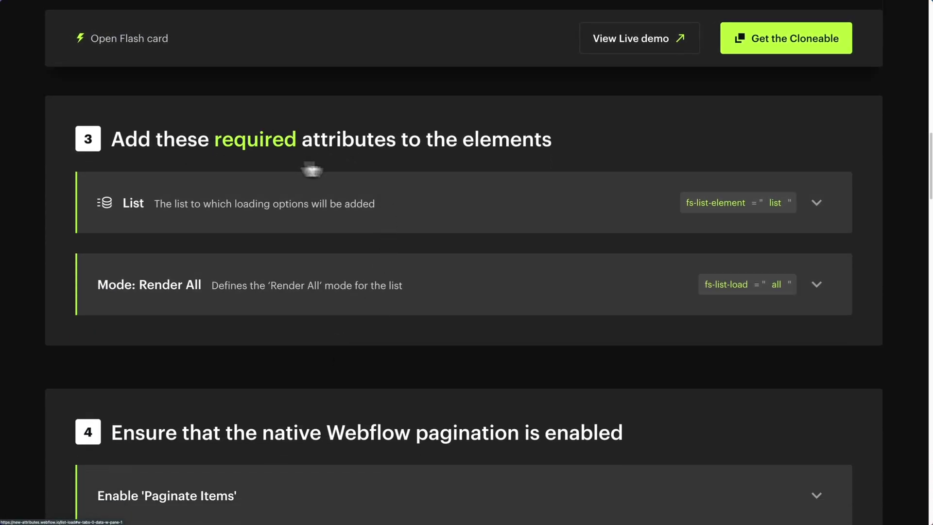
Add the custom attribute fs-list-element with the value list to the fs-cms_list Collection List on the 02 - Render All page, copying both from the documentation
click(210, 202)
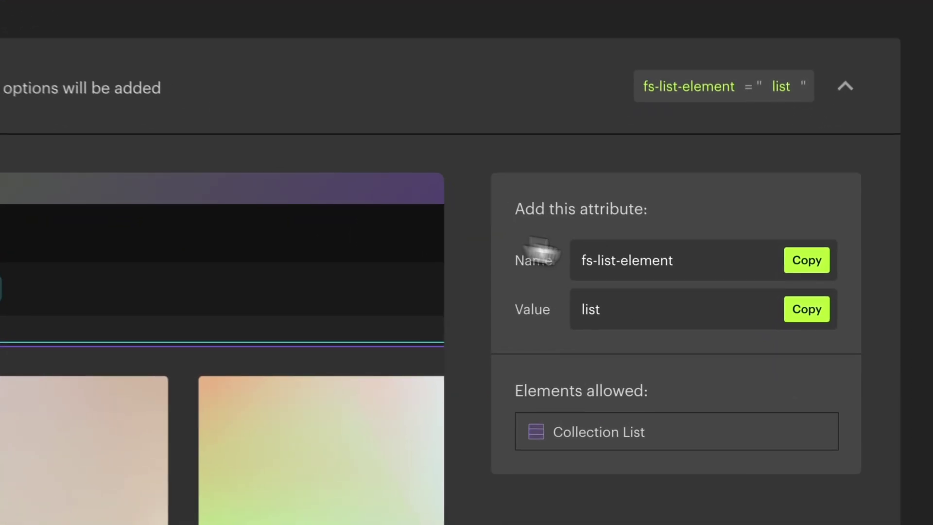
click(788, 318)
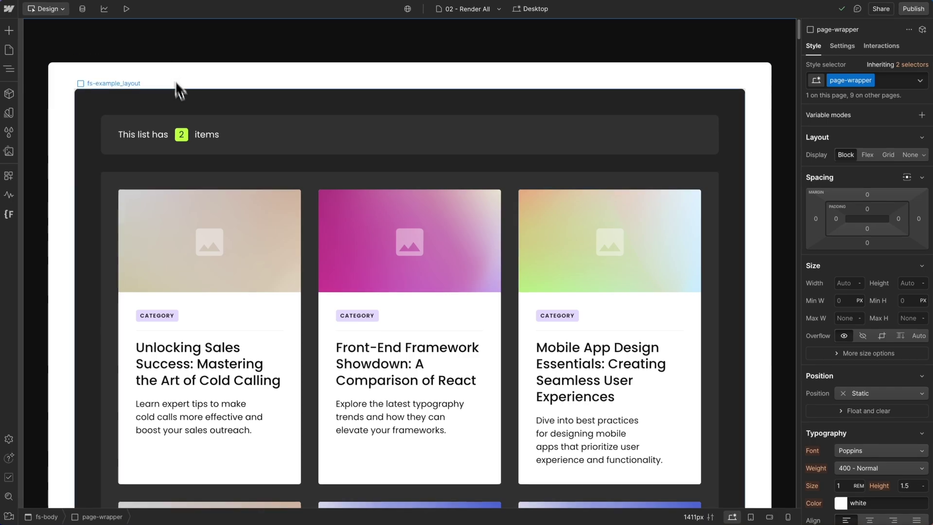
click(197, 182)
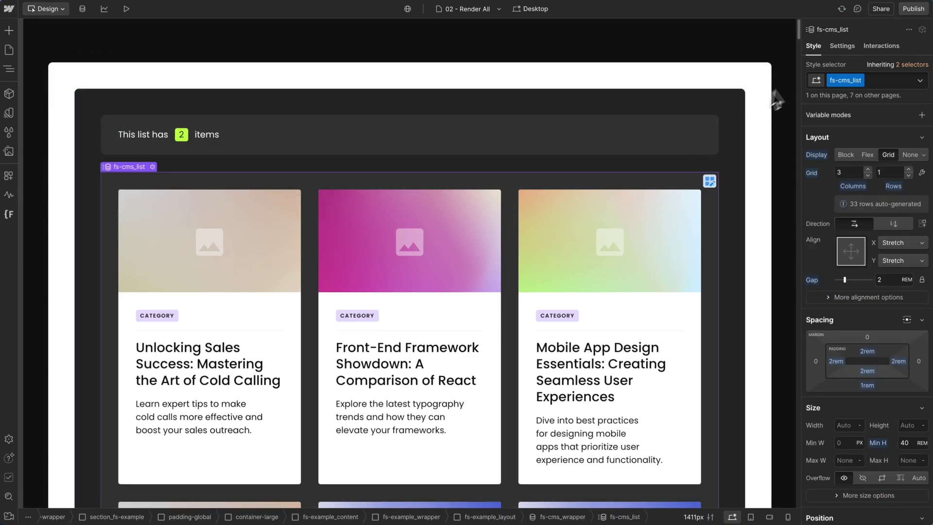
click(840, 47)
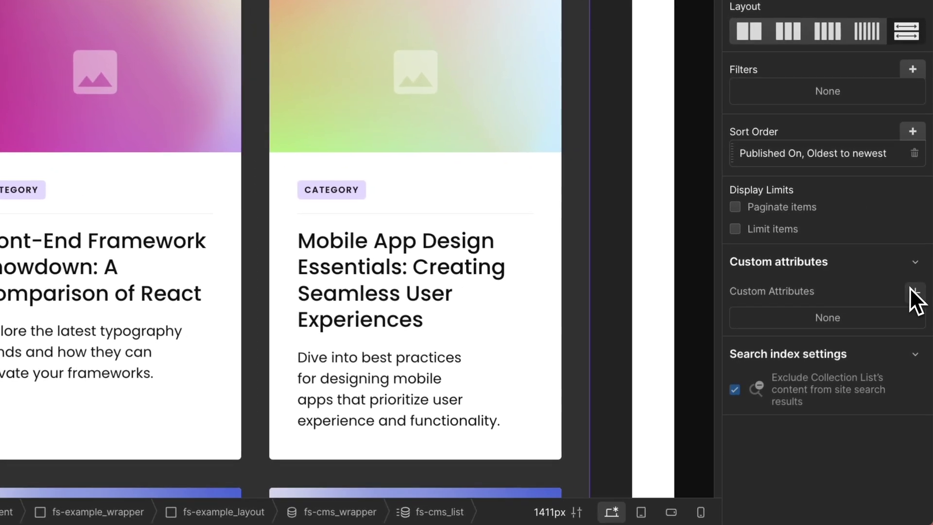
click(922, 379)
key(ctrl+v)
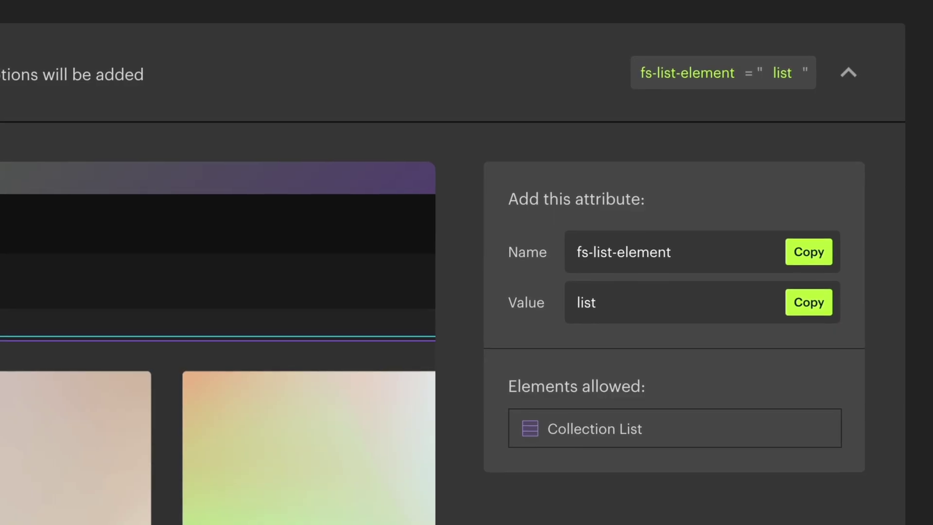
click(802, 311)
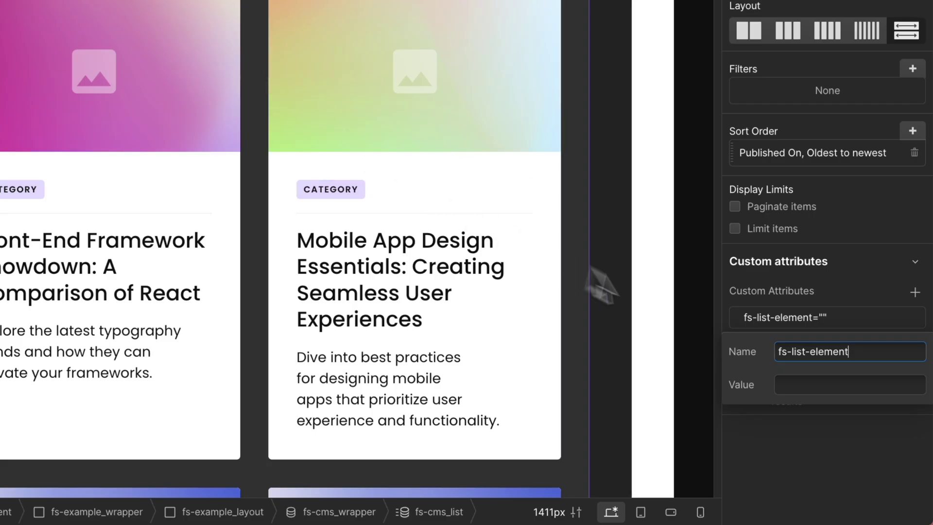
click(817, 384)
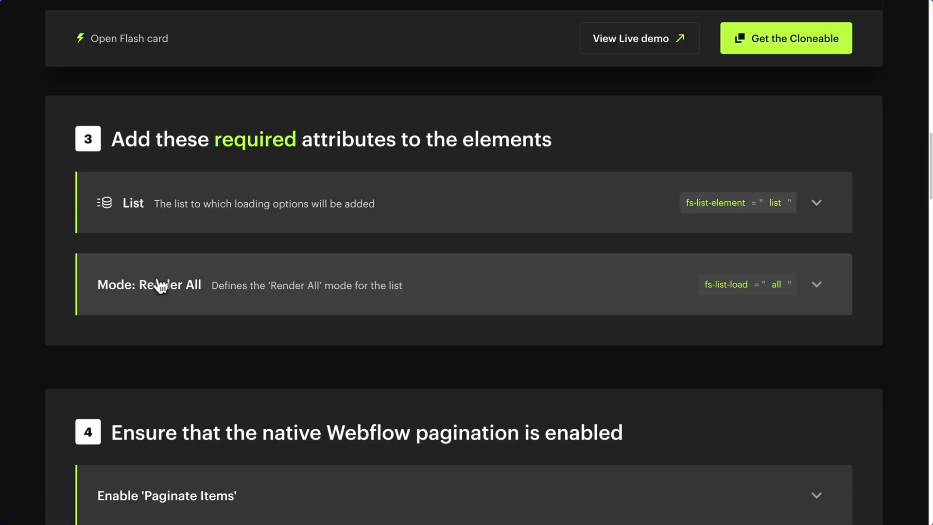
Add a second custom attribute, fs-list-load with the value all, to the Collection List using the Render All mode documentation
click(177, 300)
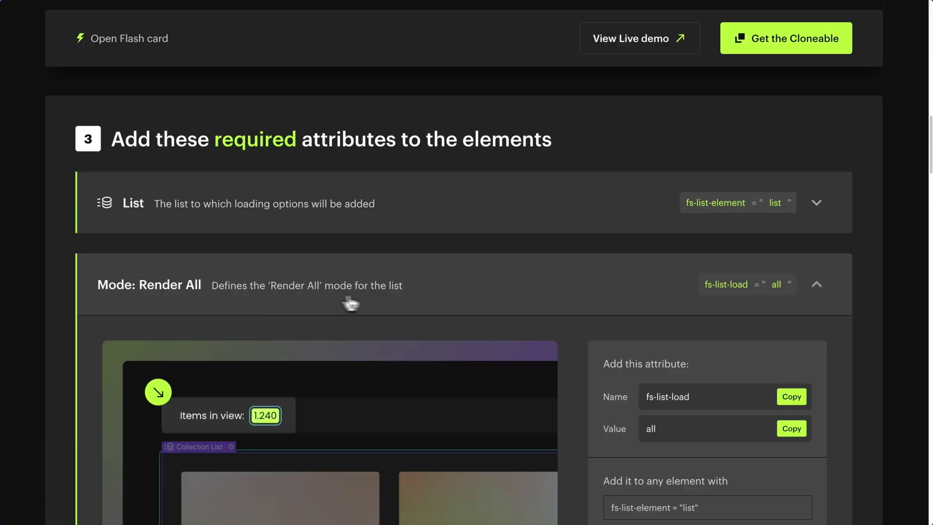
scroll(427, 306, down, 1)
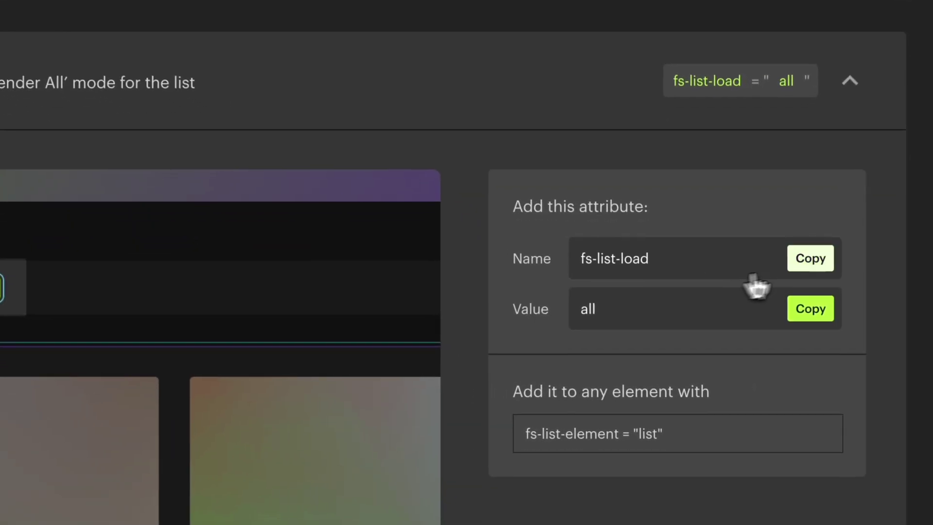
click(791, 356)
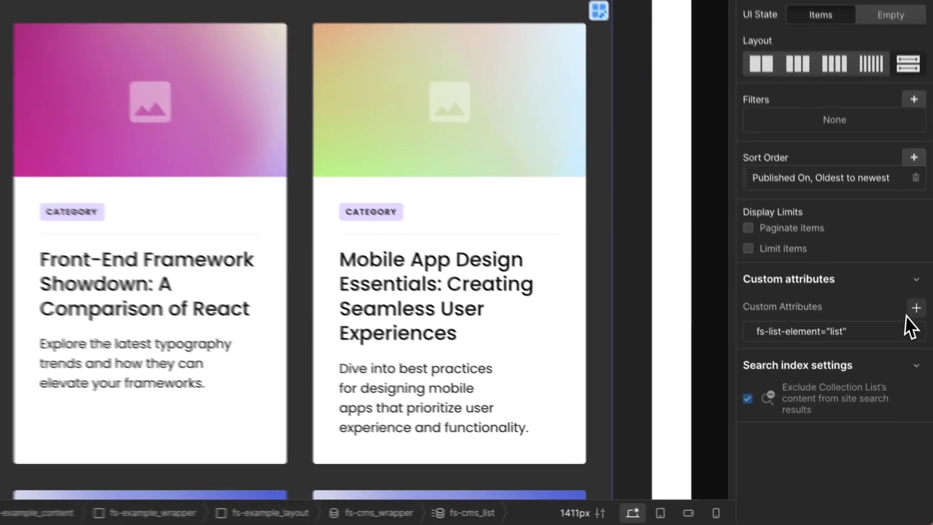
click(922, 379)
key(ctrl+v)
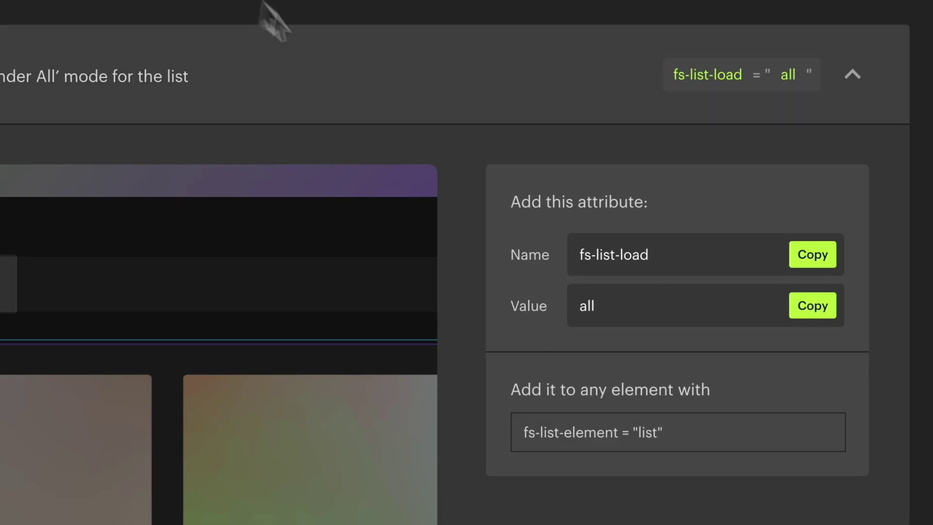
click(811, 313)
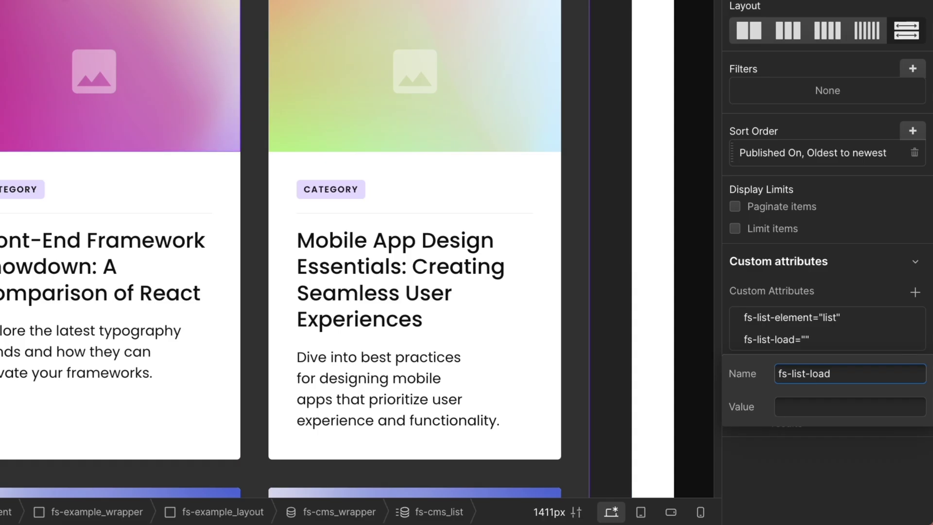
click(832, 410)
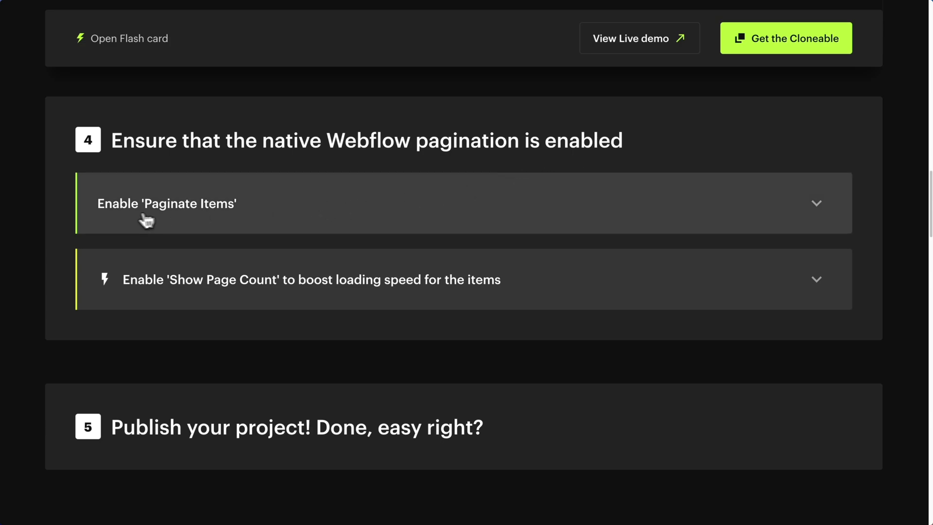
Enable Paginate items on the Collection List and Show page count on its Pagination element, as described in the Render All documentation
click(225, 217)
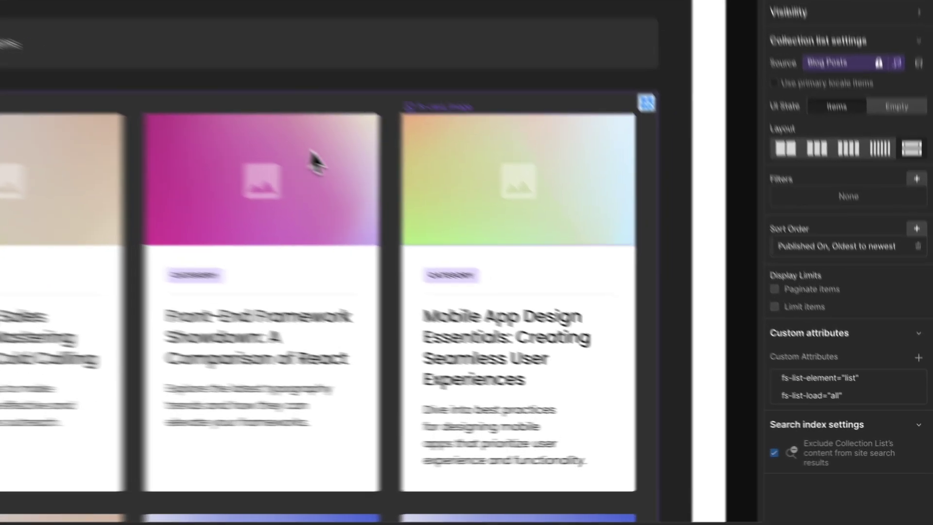
click(787, 289)
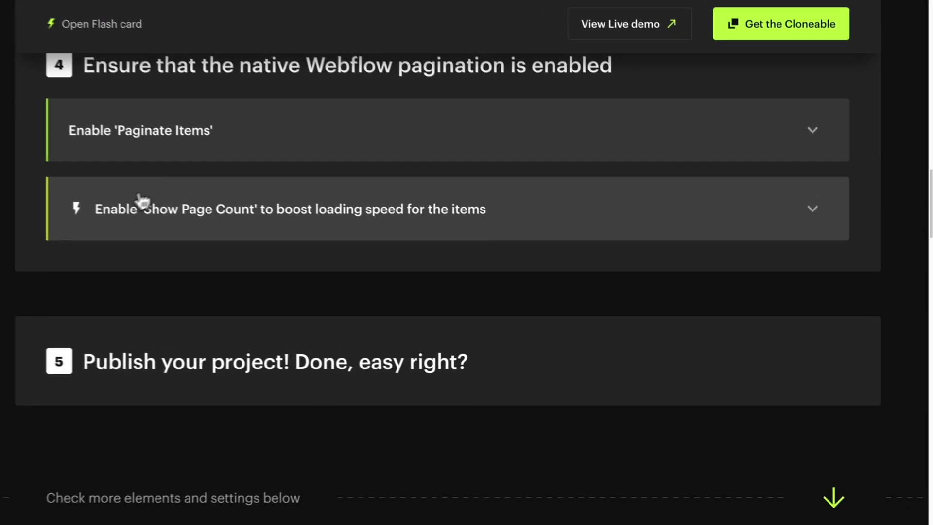
click(445, 210)
scroll(464, 340, down, 2)
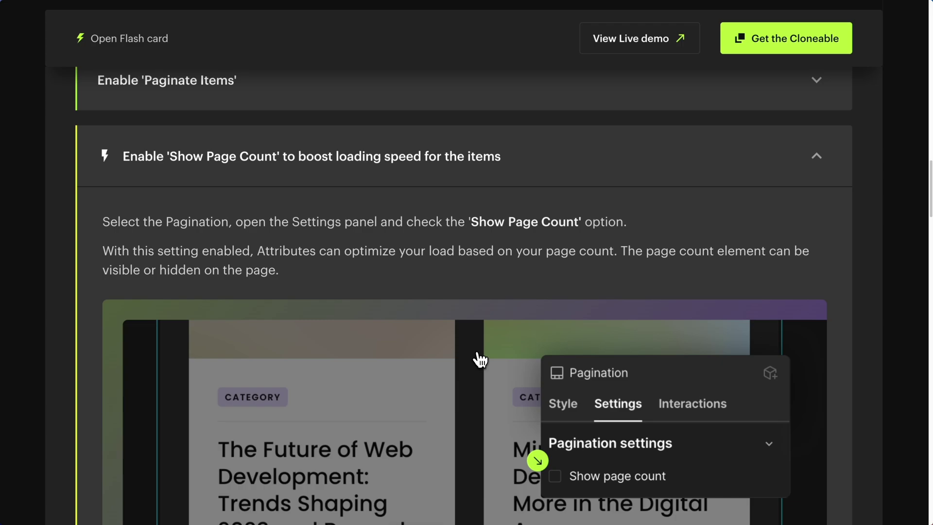
scroll(480, 359, down, 1)
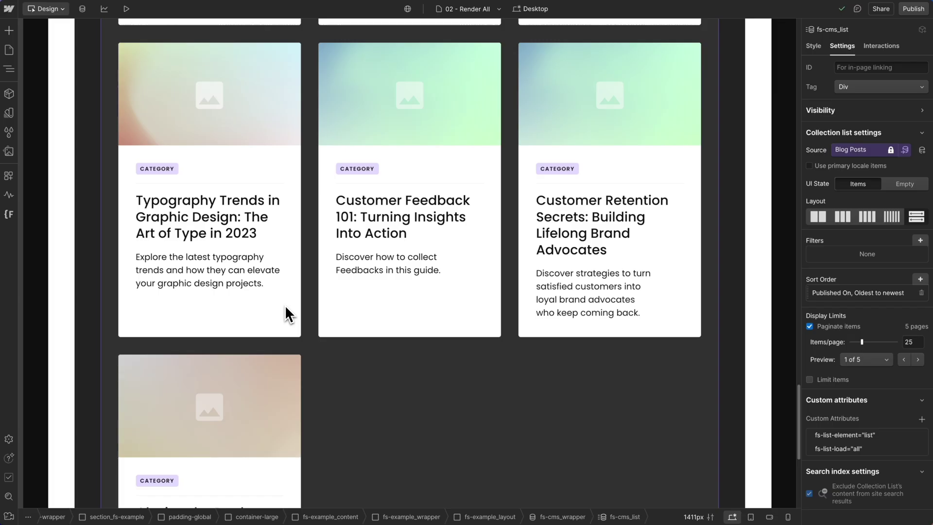
scroll(285, 305, down, 5)
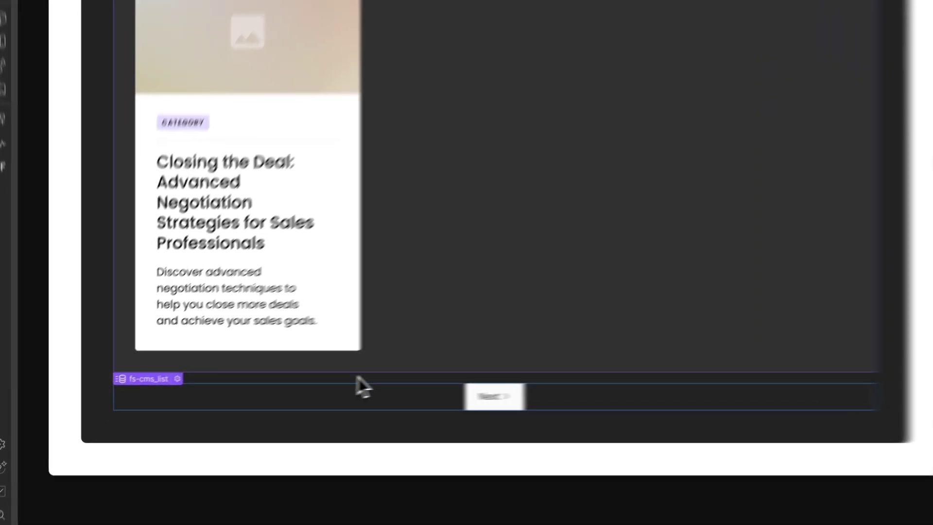
click(362, 389)
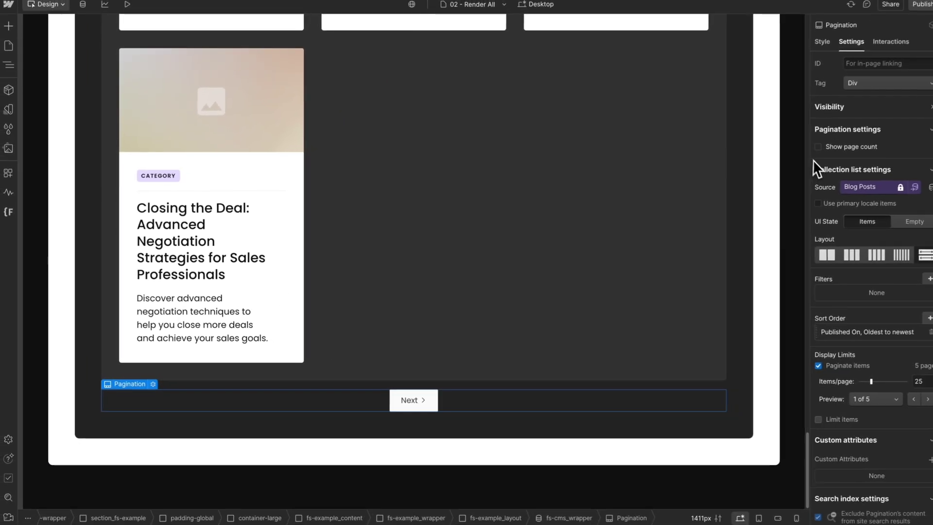
click(809, 150)
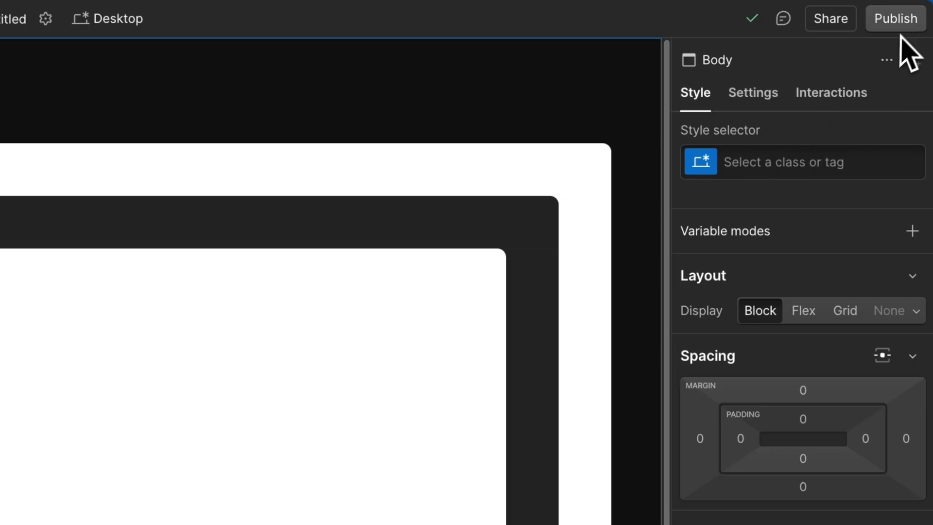
Publish the site and look through the live Render All page to check that the whole list is loaded
click(895, 17)
click(820, 327)
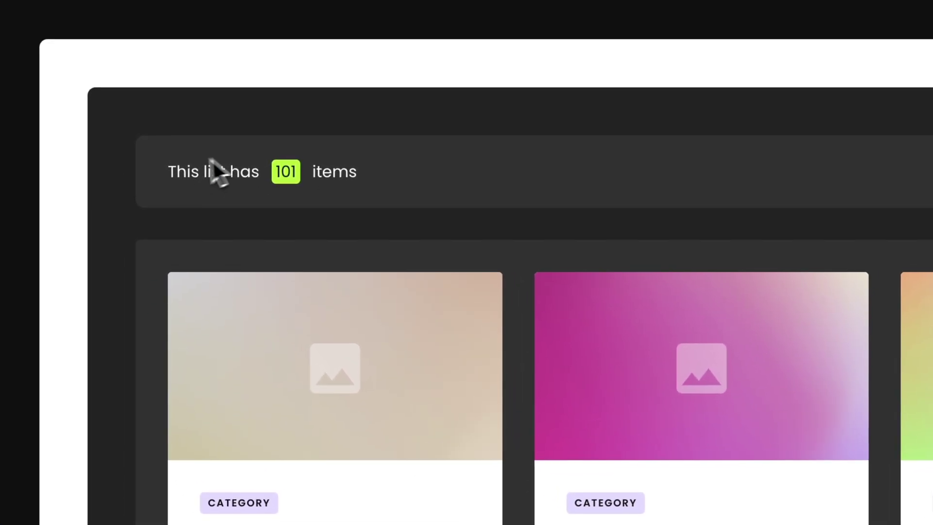
scroll(428, 271, down, 10)
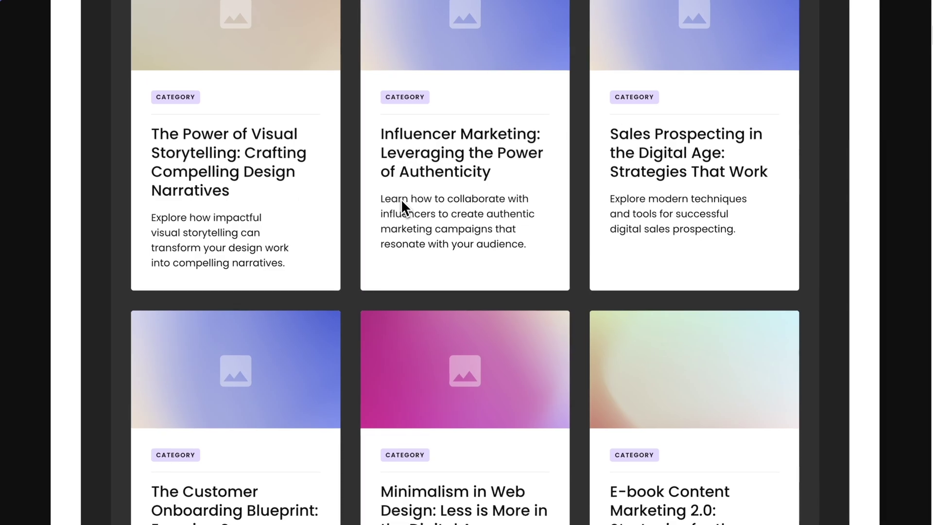
scroll(401, 199, down, 20)
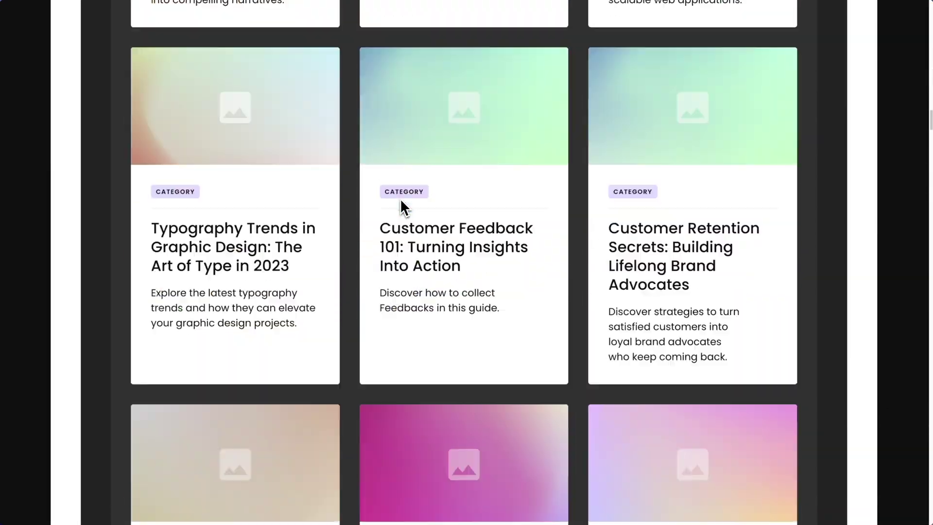
scroll(401, 198, down, 20)
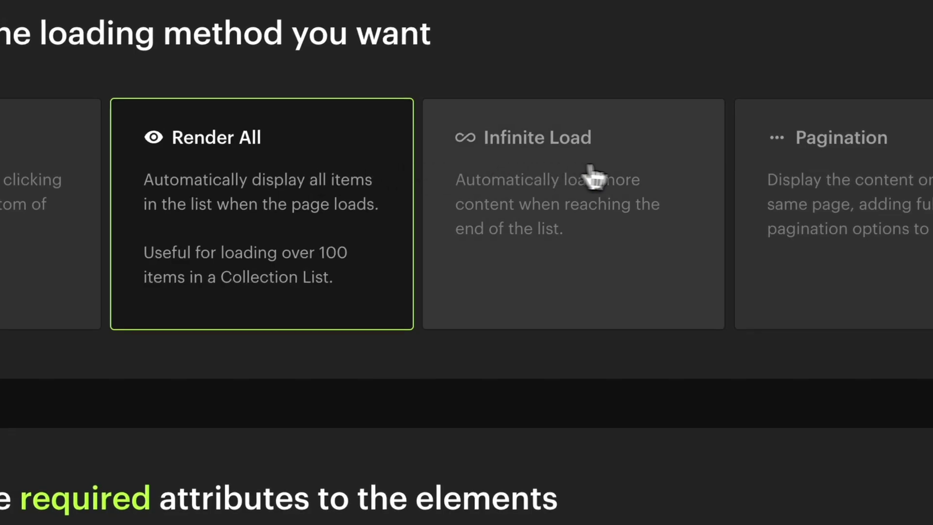
Switch the documentation to Infinite Load and add its fs-list-element attribute with value list to the fs-cms_list Collection List on the 03 - Infinite Load page
click(624, 171)
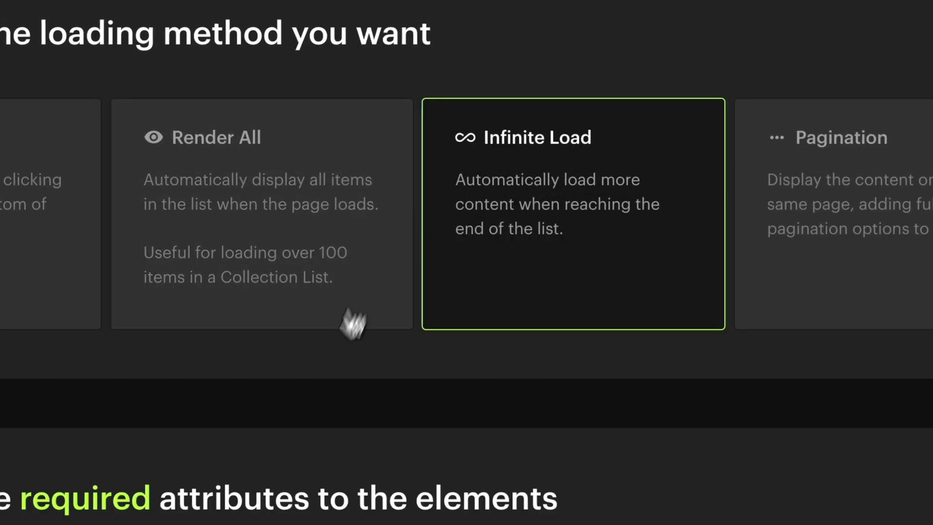
scroll(353, 324, down, 5)
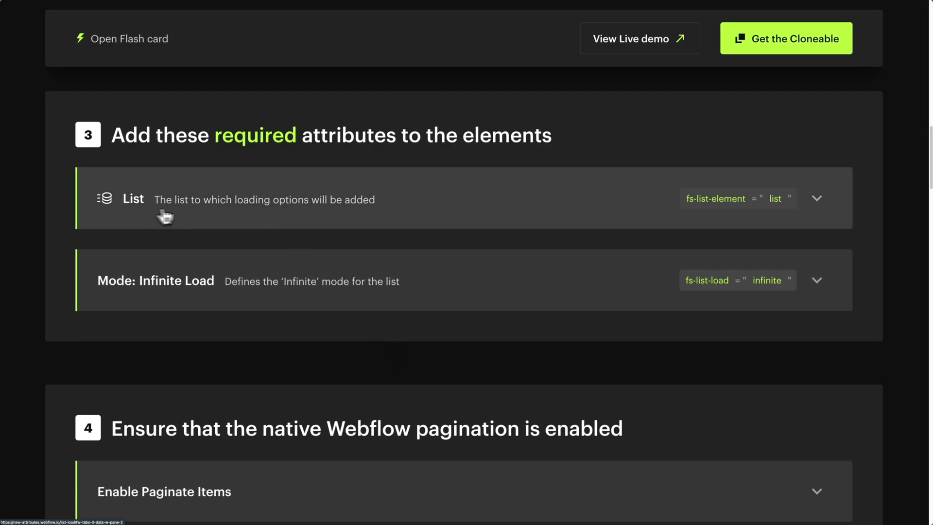
click(248, 215)
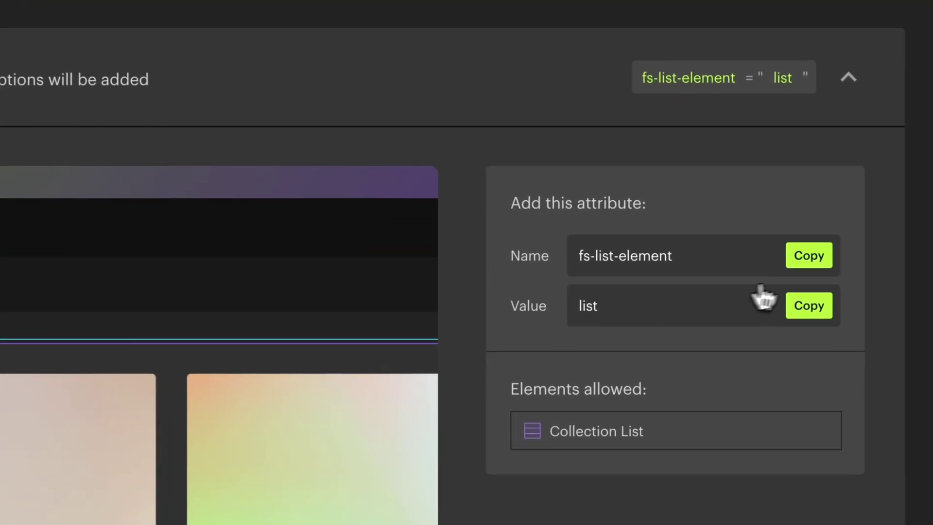
click(791, 311)
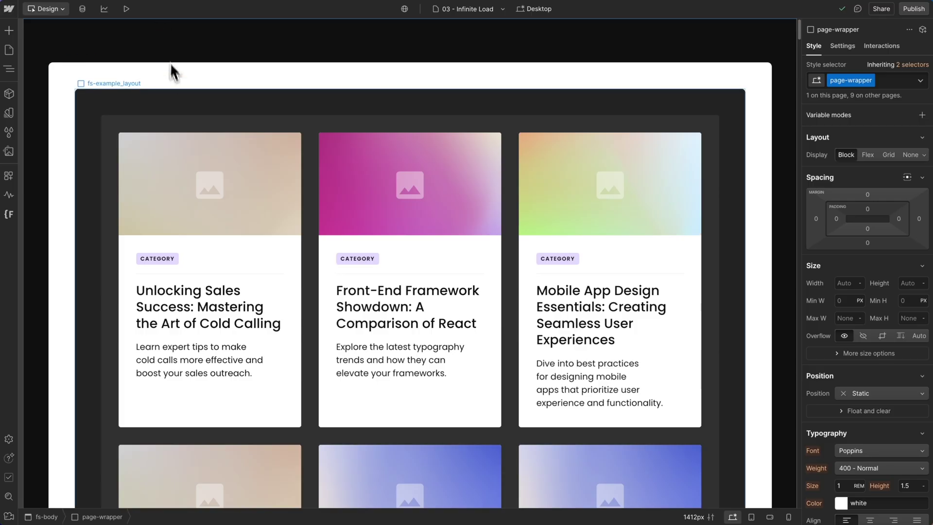
click(183, 125)
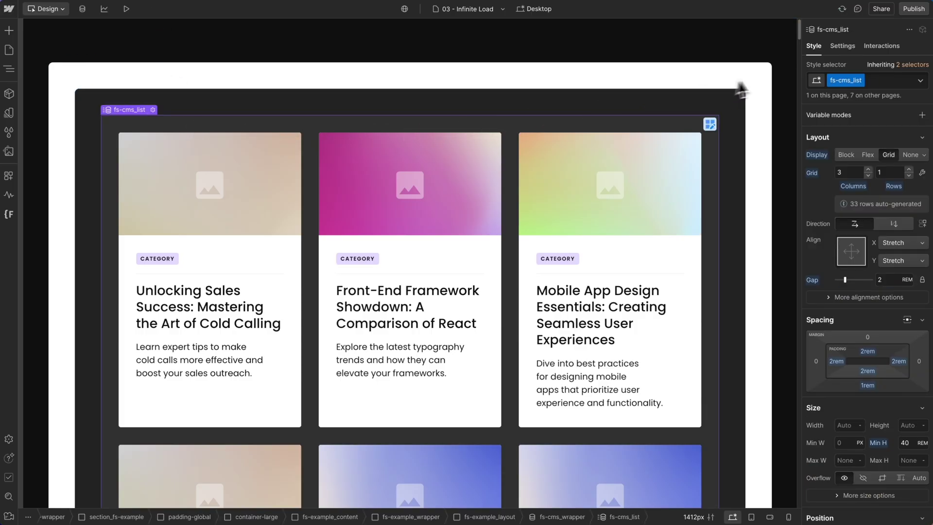
click(842, 50)
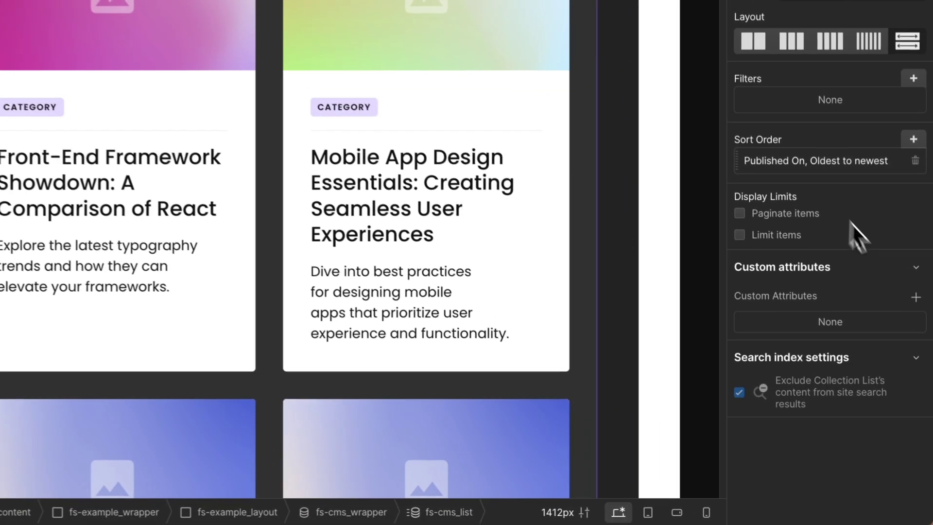
click(915, 296)
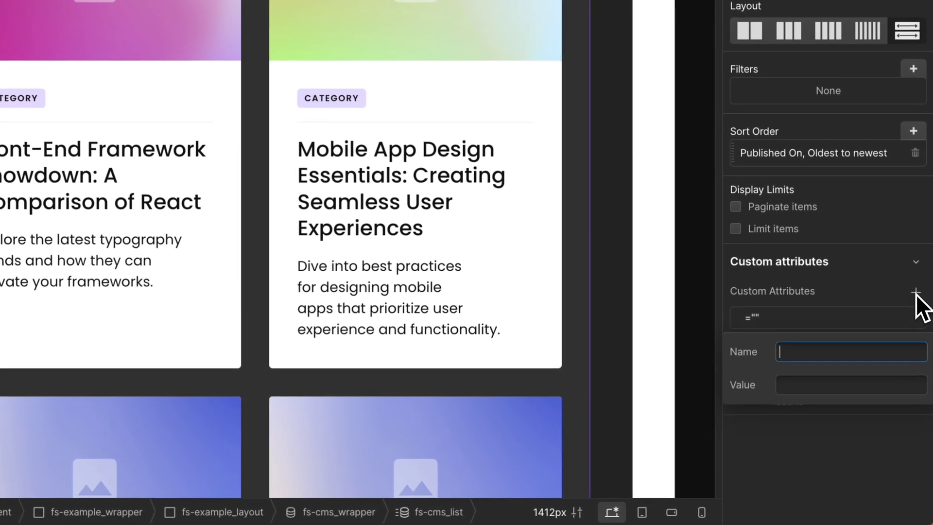
text(fs-list-element)
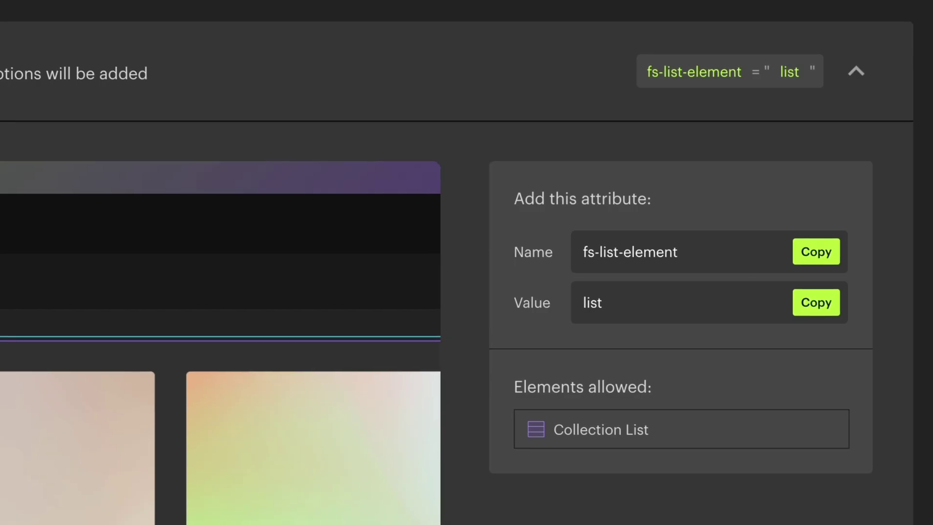
click(811, 311)
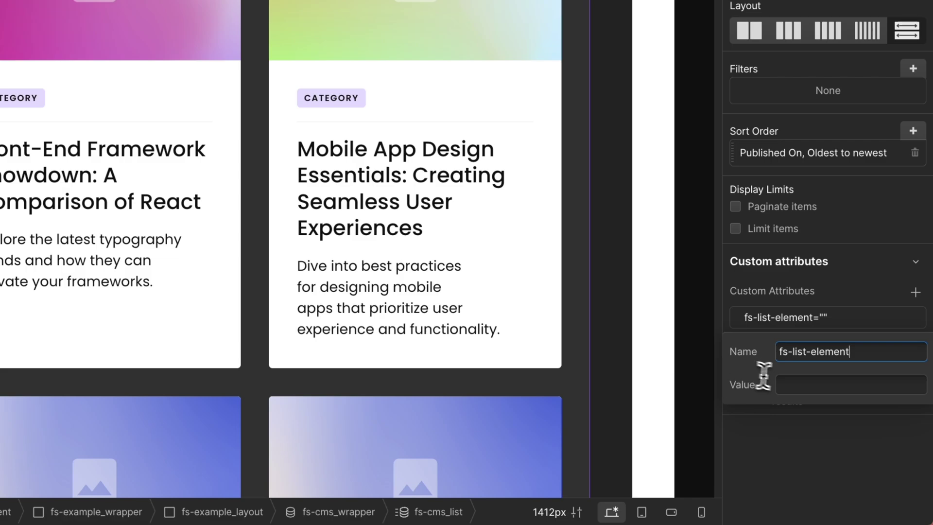
click(789, 382)
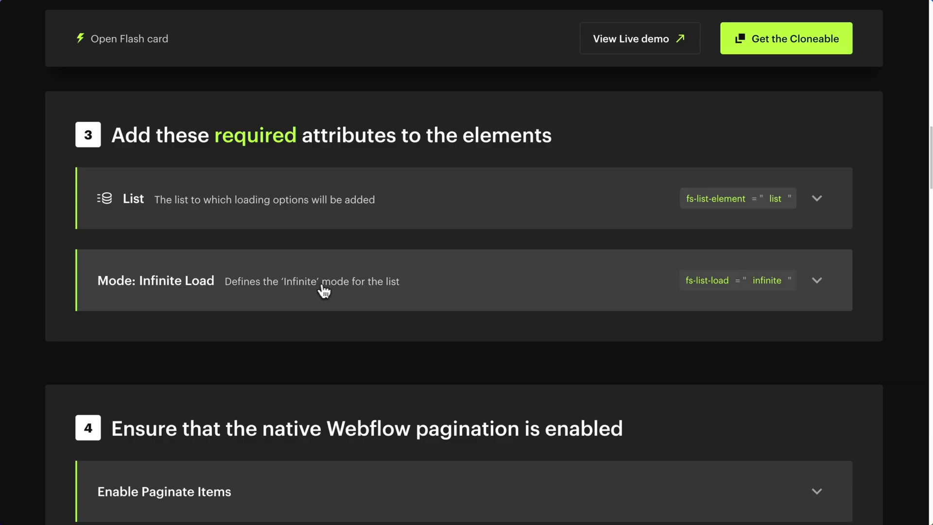
Add a second custom attribute, fs-list-load with the value infinite, to the Collection List using the Infinite Load mode documentation
click(326, 290)
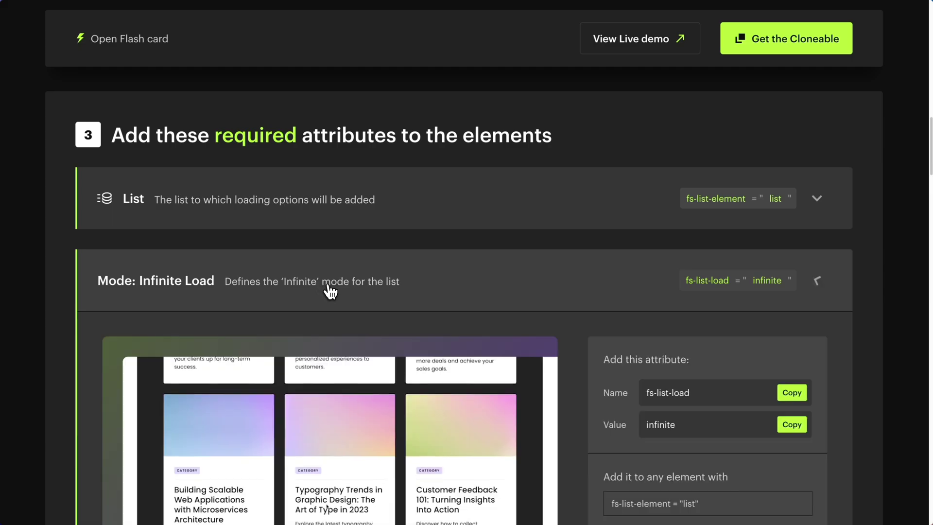
scroll(375, 306, down, 2)
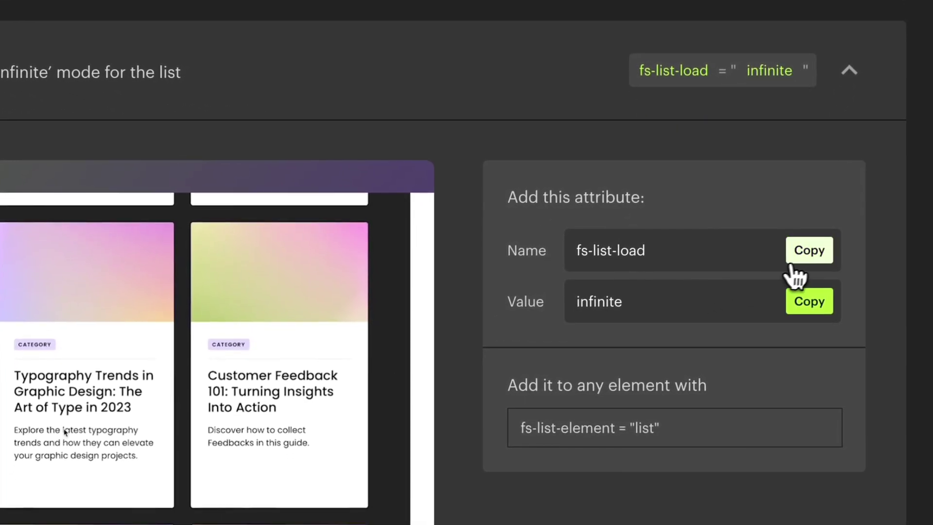
click(799, 258)
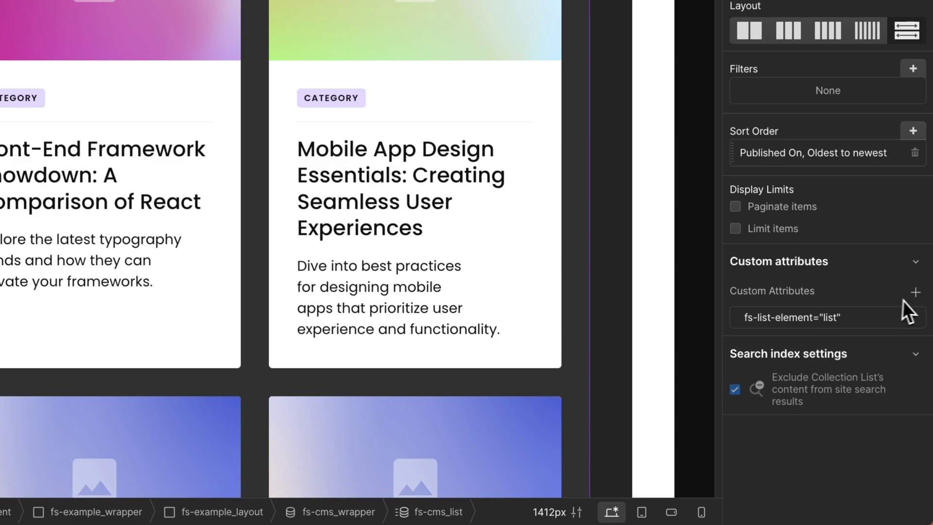
click(916, 292)
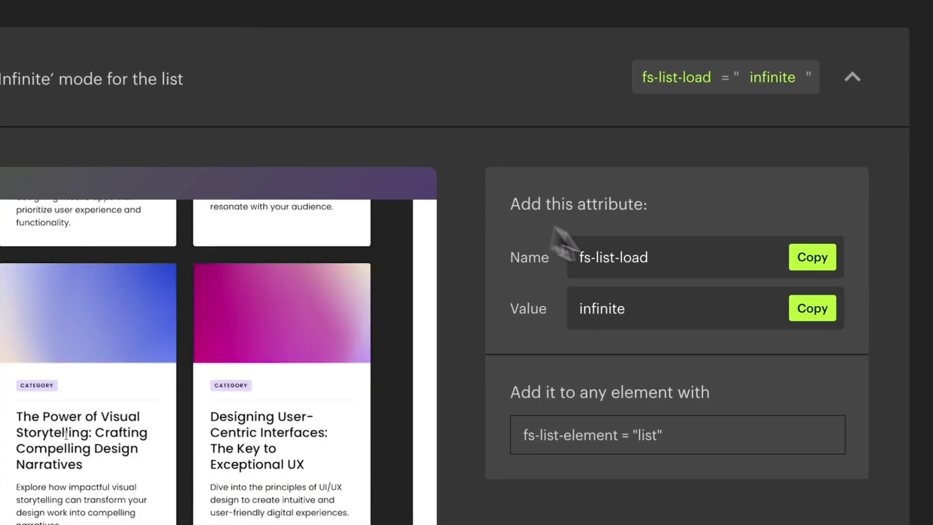
click(811, 313)
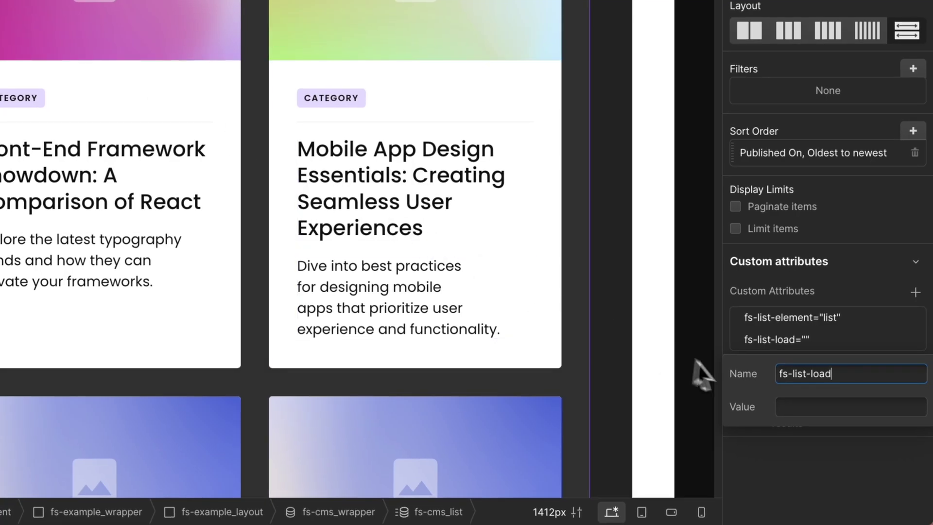
click(790, 406)
text(infinite)
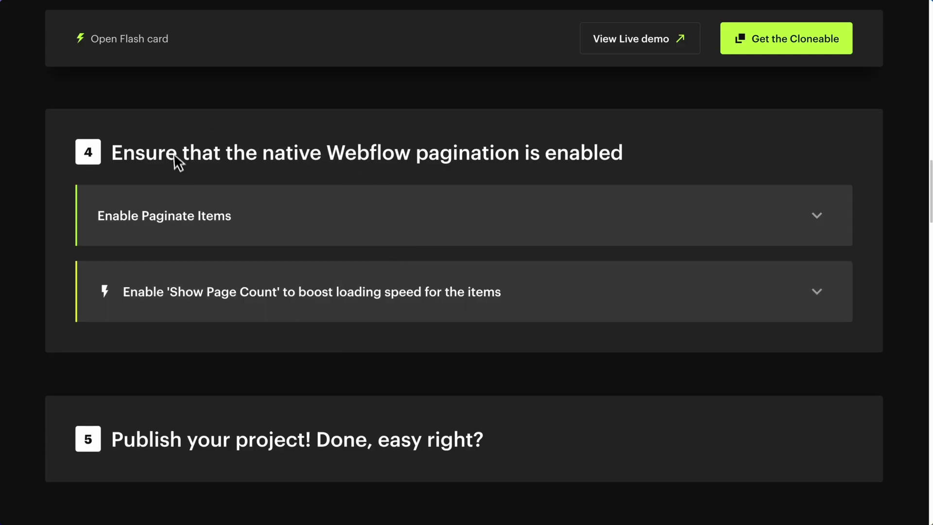
Check the pagination instructions, enable Paginate items on the Collection List and set it to 3 items per page
click(223, 207)
scroll(368, 350, down, 1)
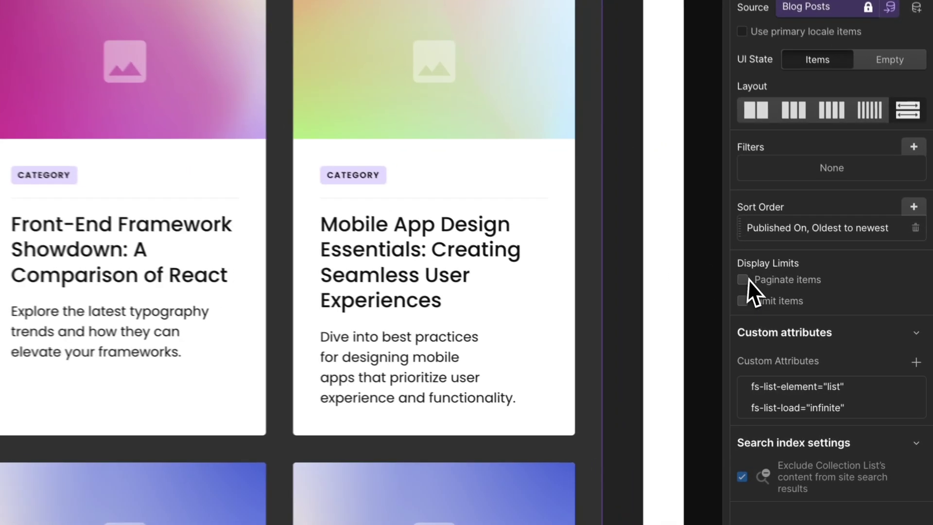
click(809, 326)
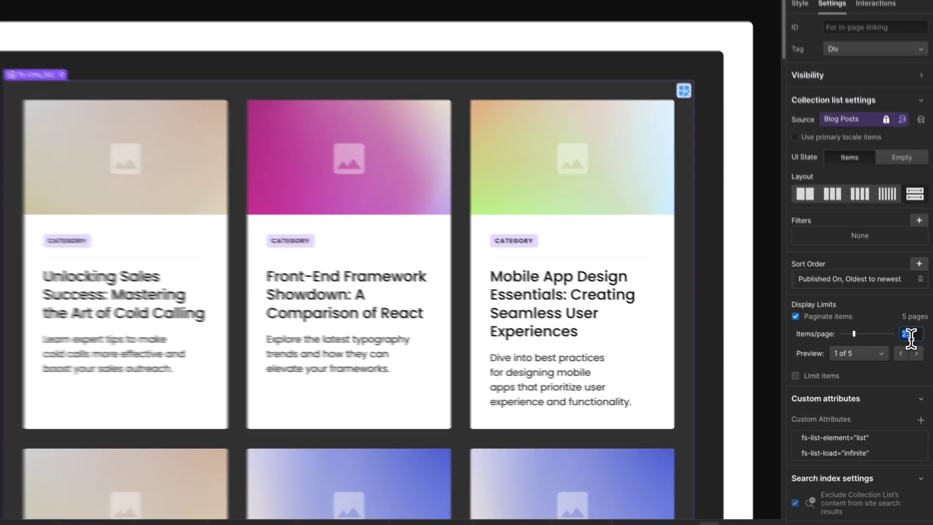
double_click(897, 302)
text(3)
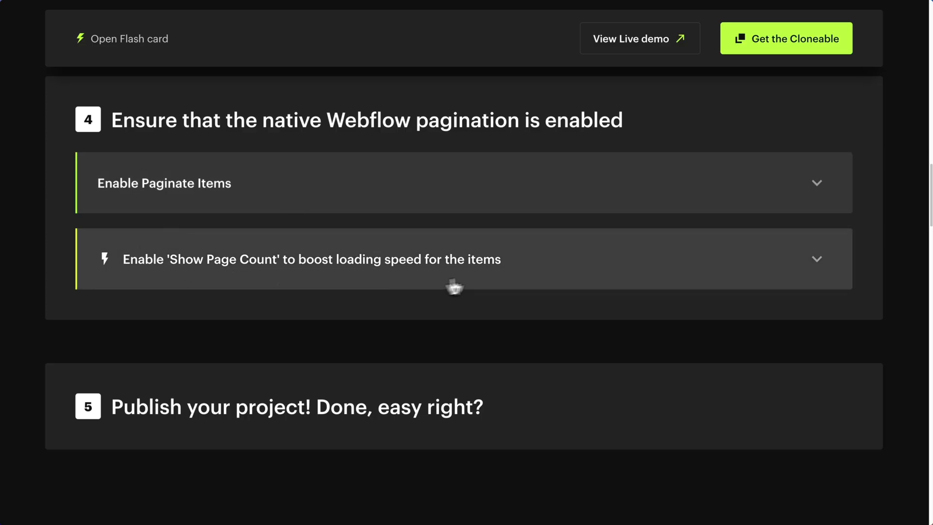
Enable Show page count on the Infinite Load page's Pagination element as documented, and hide the element by setting its display to None
click(440, 258)
scroll(431, 387, down, 3)
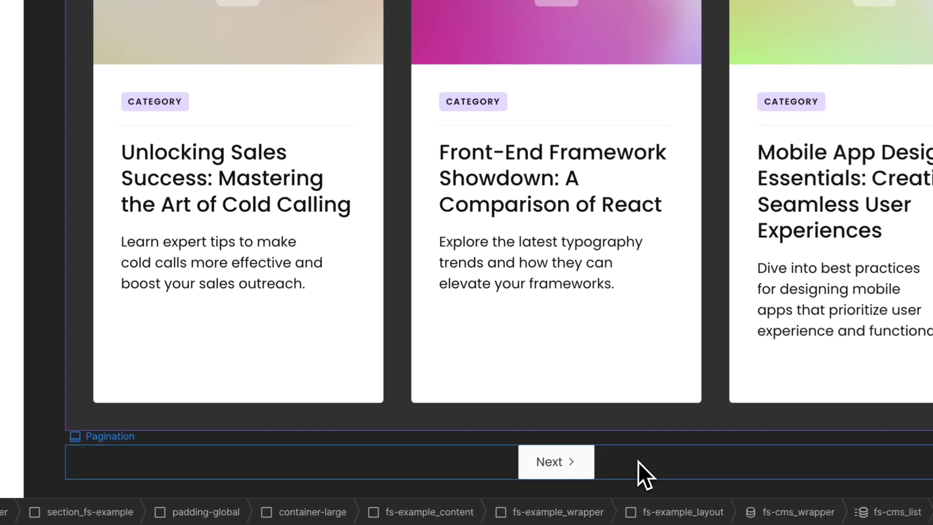
click(639, 461)
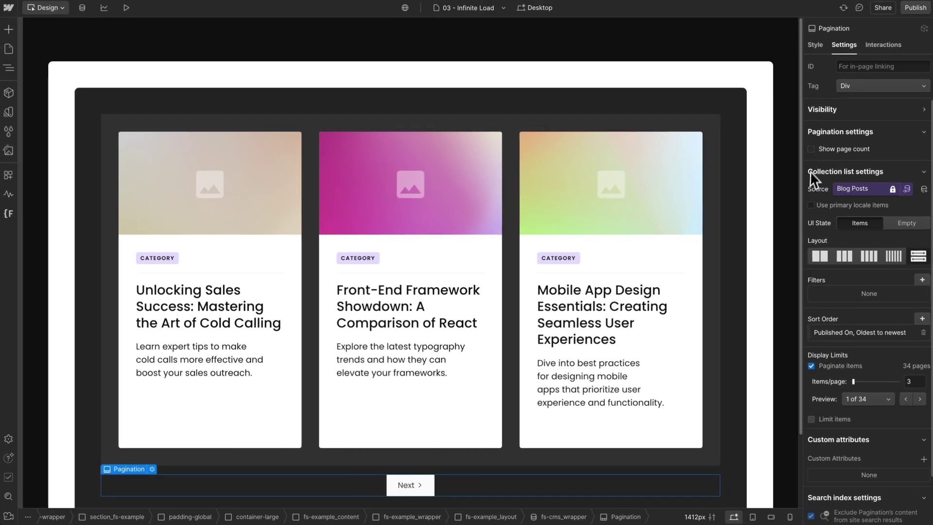
click(811, 150)
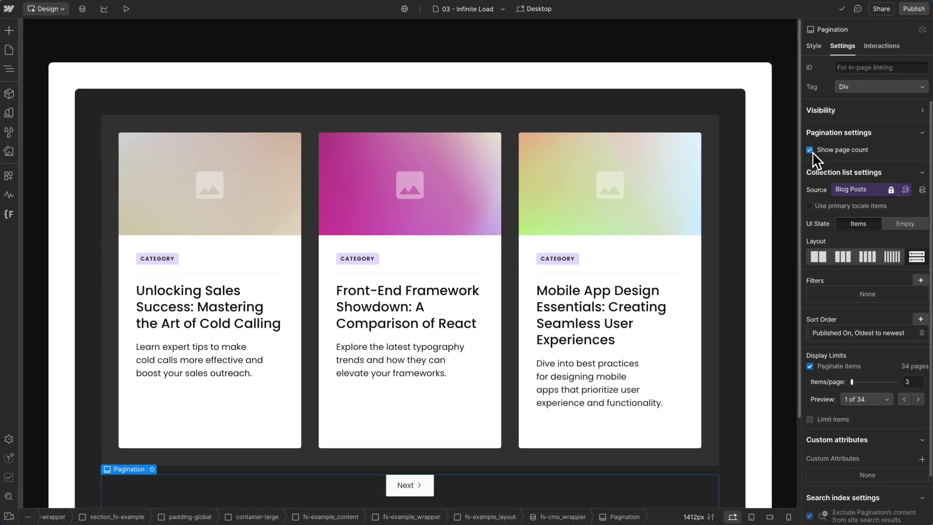
click(815, 49)
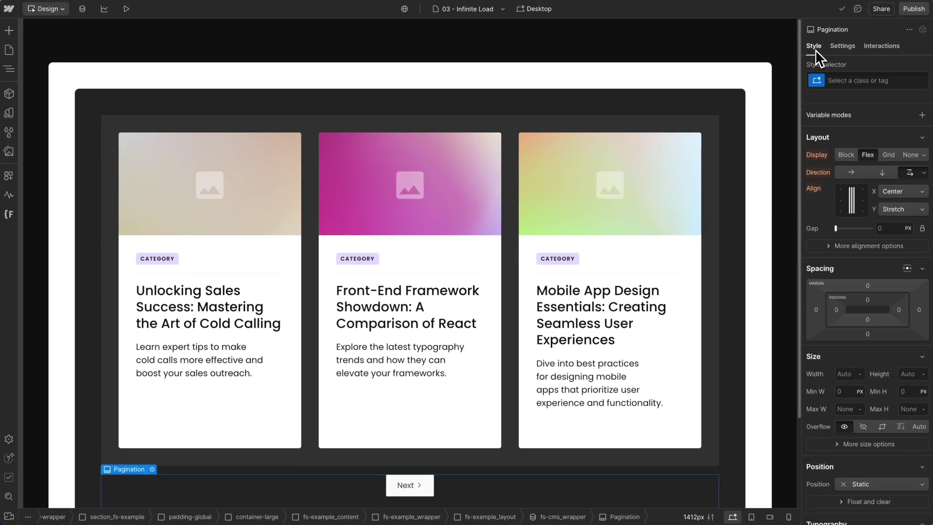
click(905, 154)
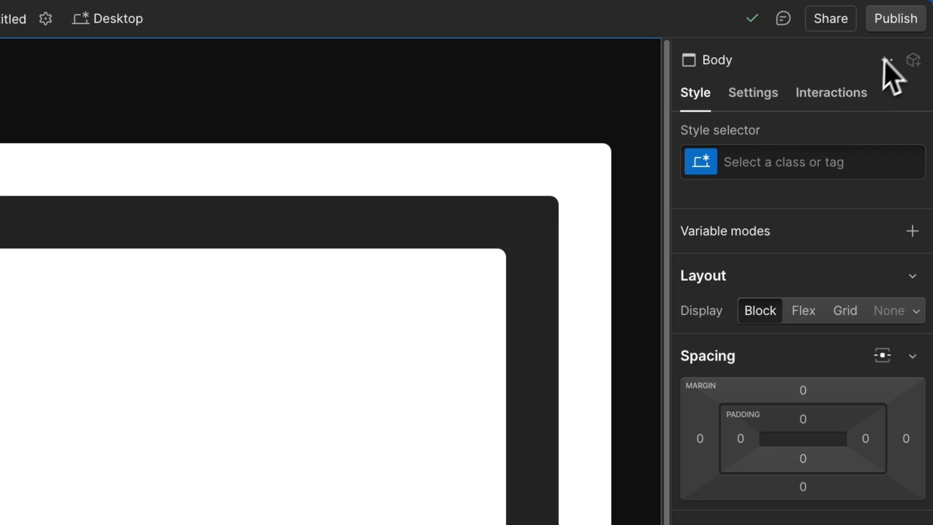
Publish the site to the selected staging domain and scroll through the live Infinite Load page to test automatic loading
click(914, 9)
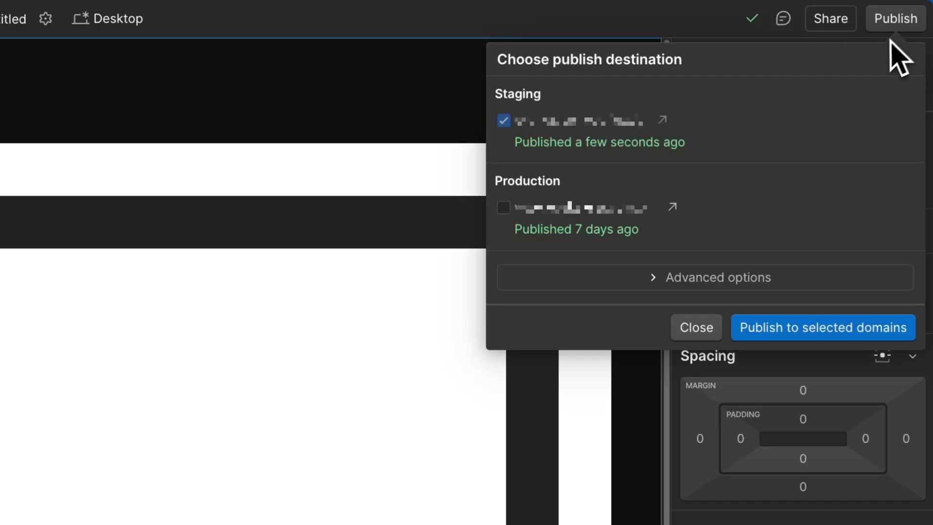
click(801, 330)
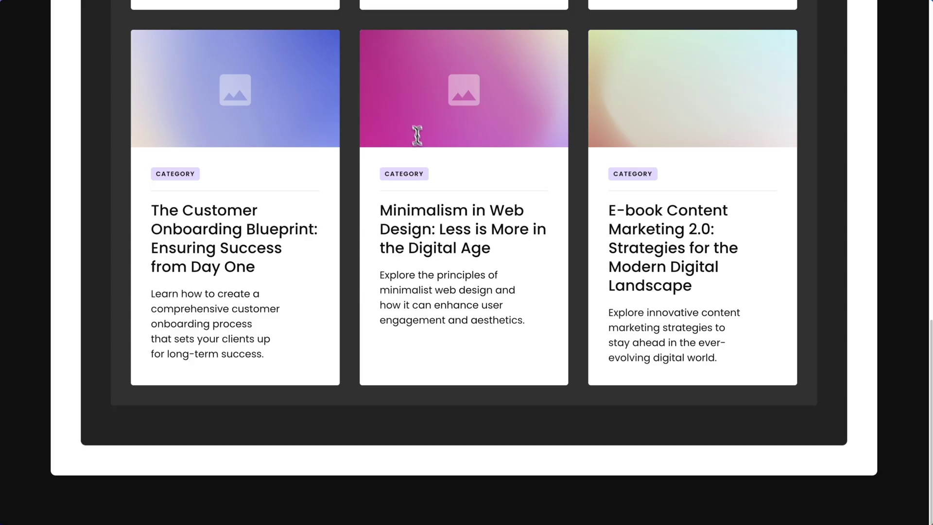
scroll(462, 335, down, 10)
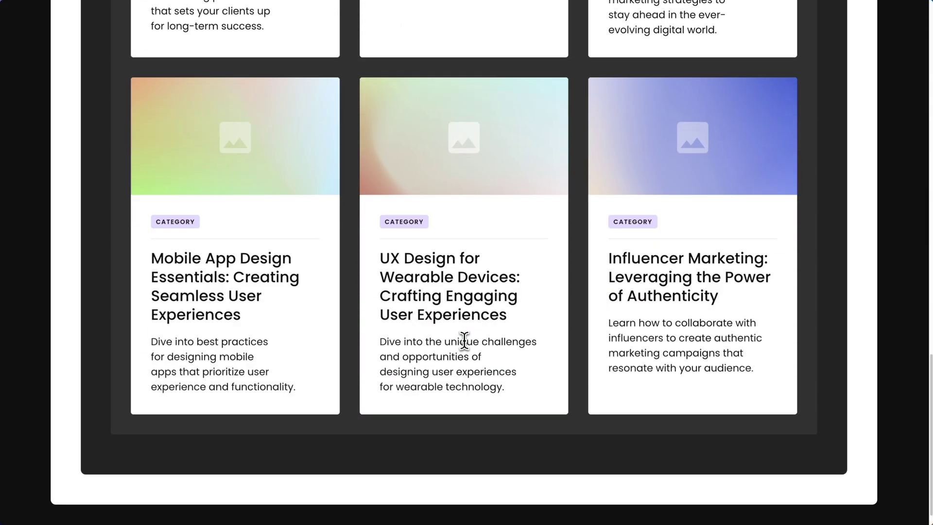
scroll(464, 341, down, 15)
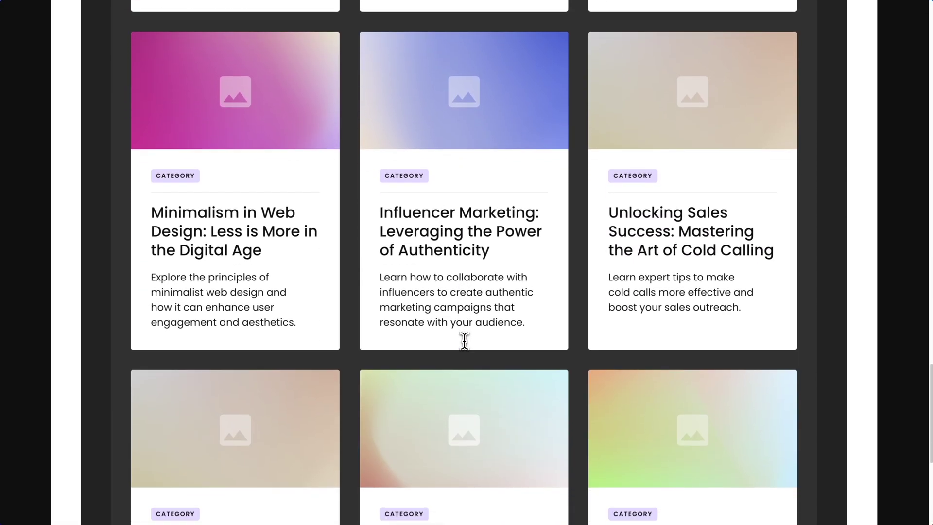
scroll(464, 341, down, 3)
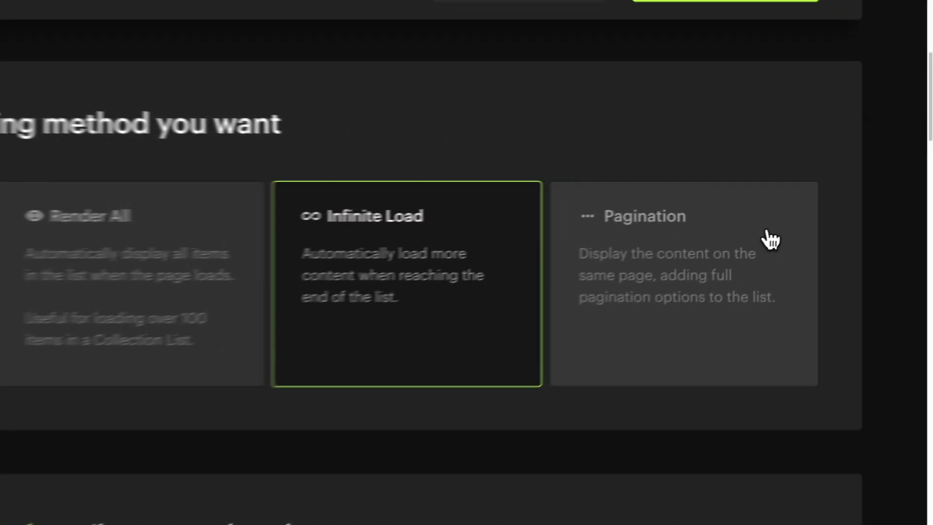
Switch the documentation to Pagination and add its fs-list-element attribute with value list to the fs-cms_list Collection List on the 04 - Pagination page
click(817, 223)
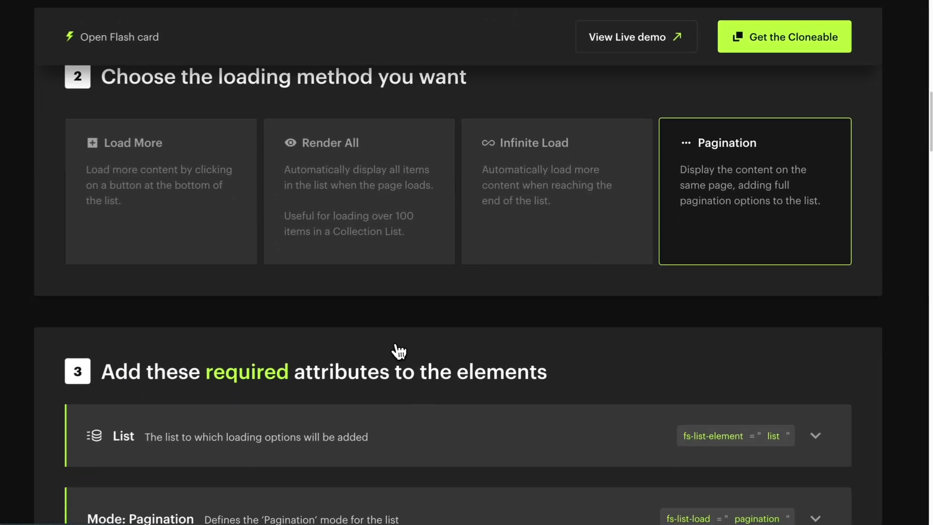
scroll(396, 349, down, 5)
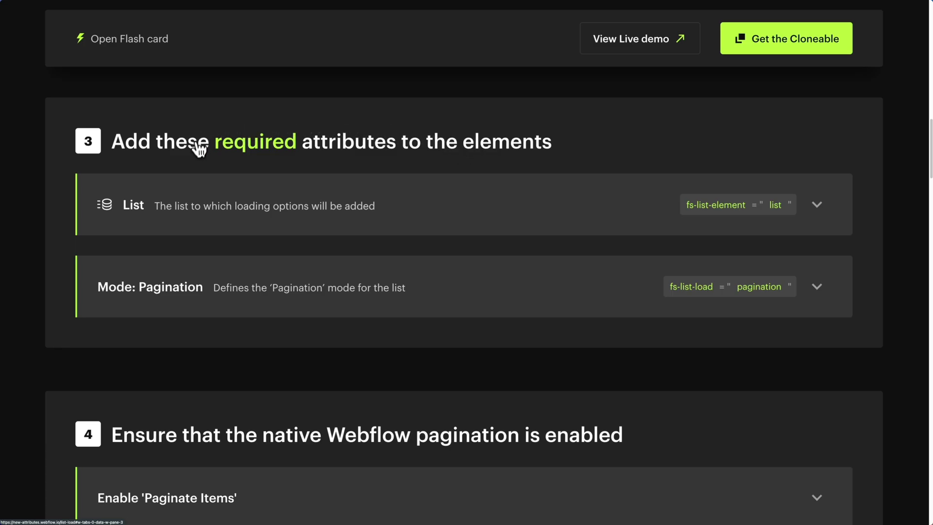
click(372, 215)
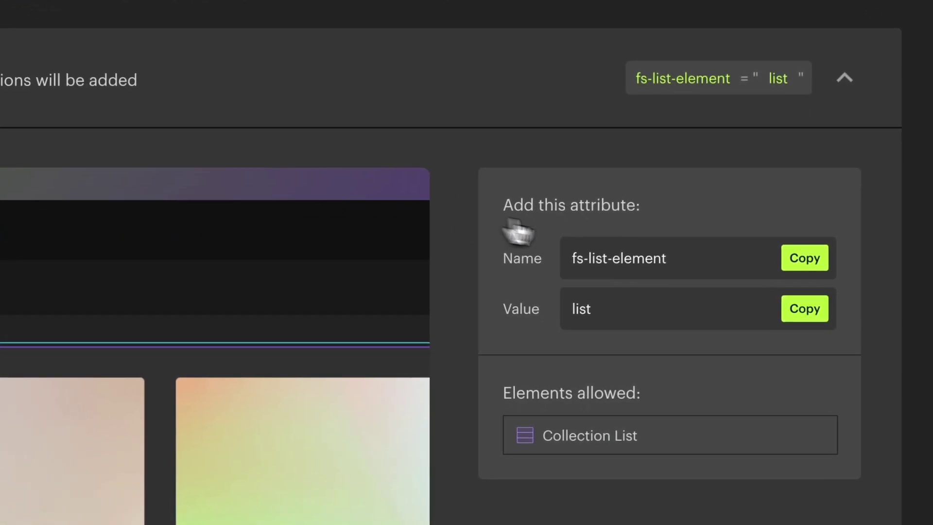
click(807, 262)
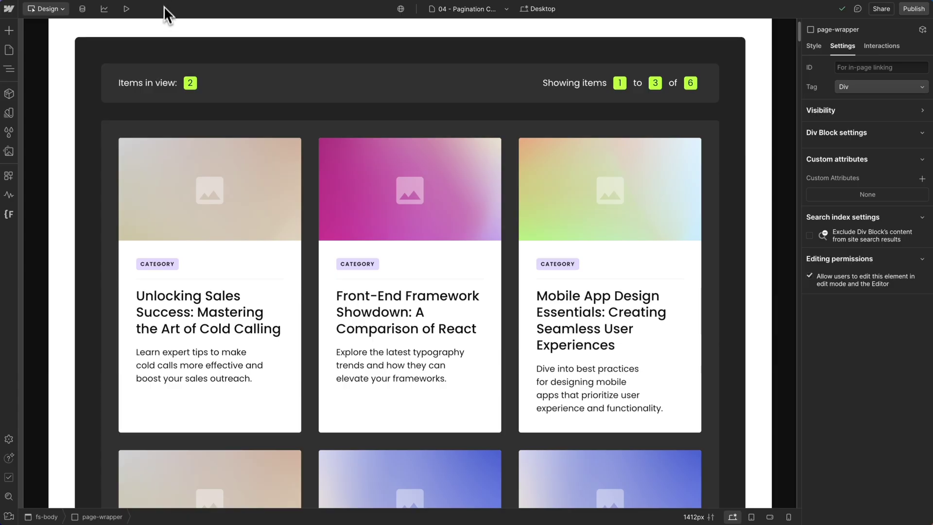
click(188, 132)
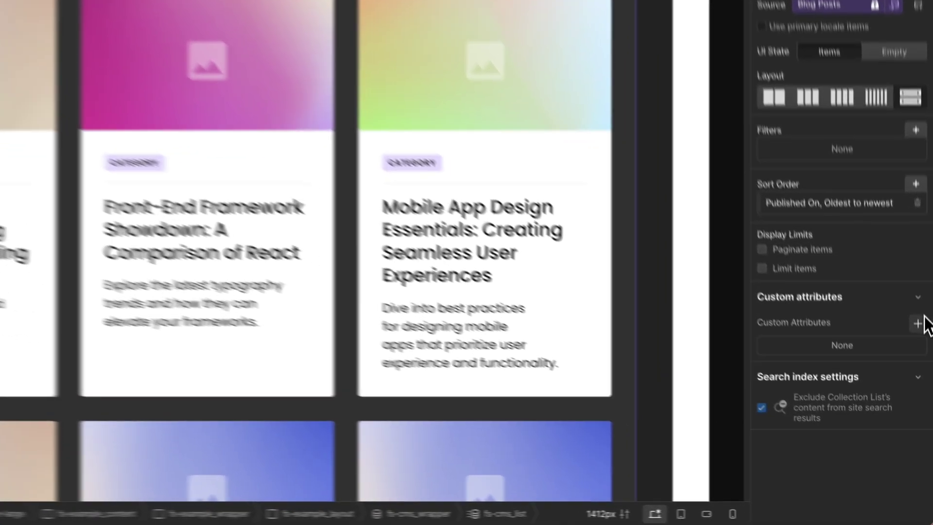
click(918, 323)
key(ctrl+v)
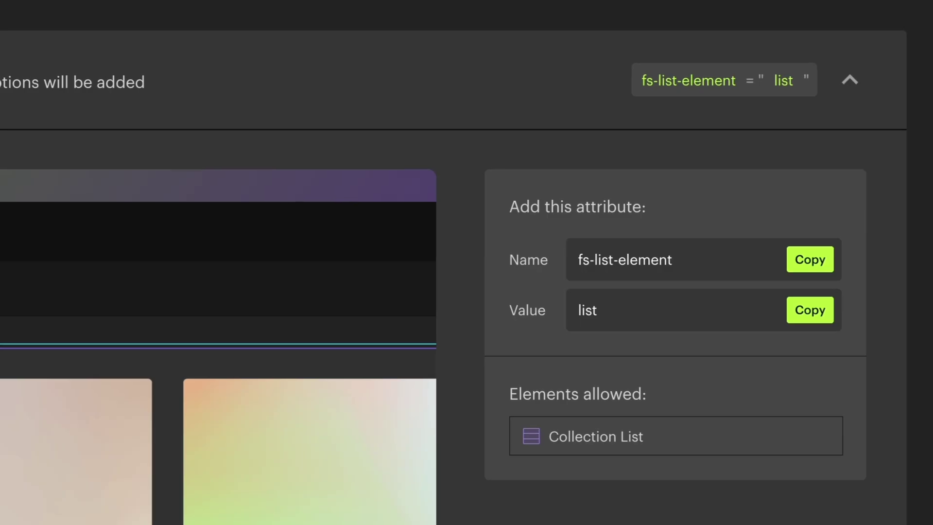
click(806, 317)
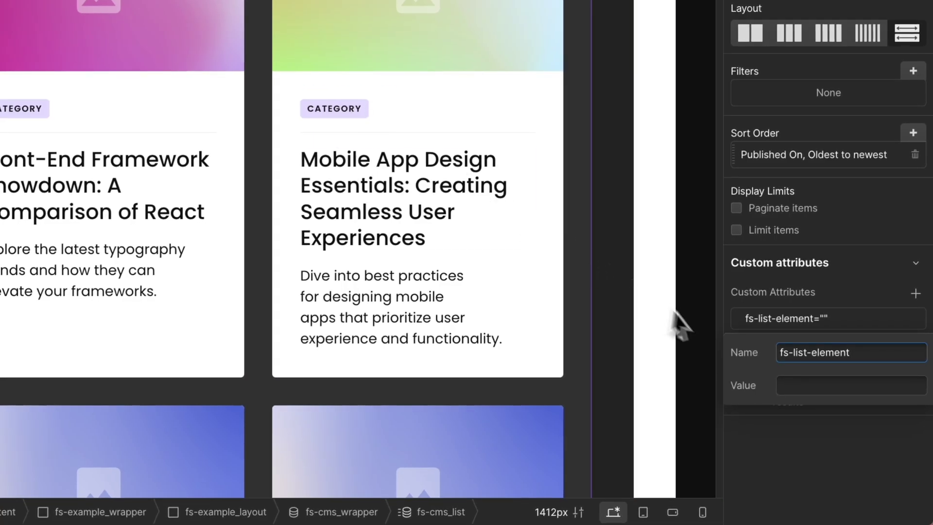
click(789, 381)
key(ctrl+v)
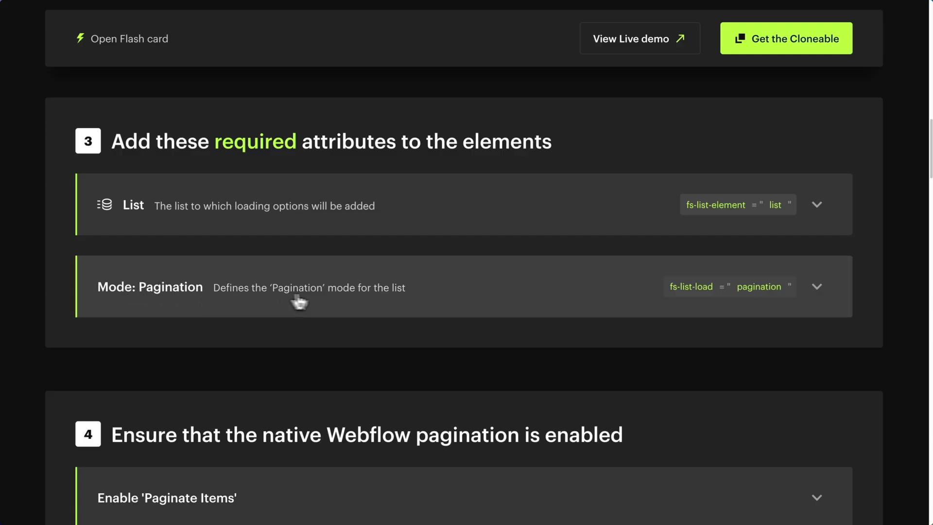
Add a second custom attribute, fs-list-load with the value pagination, to the Collection List using the Pagination mode documentation
click(430, 298)
scroll(429, 297, down, 2)
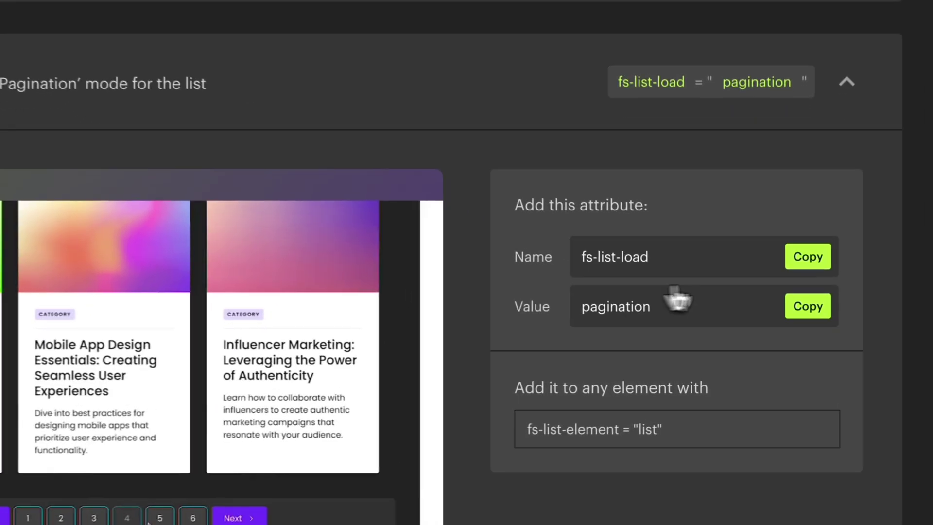
click(808, 257)
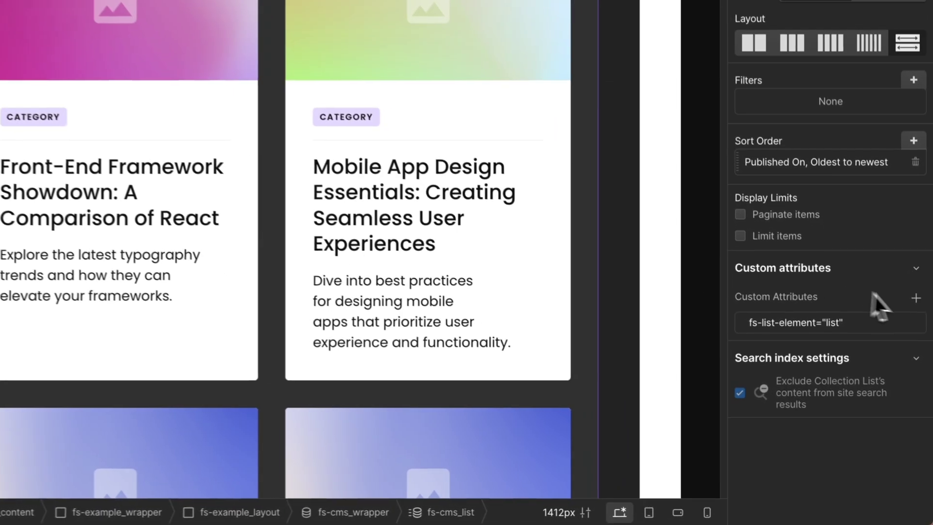
click(922, 379)
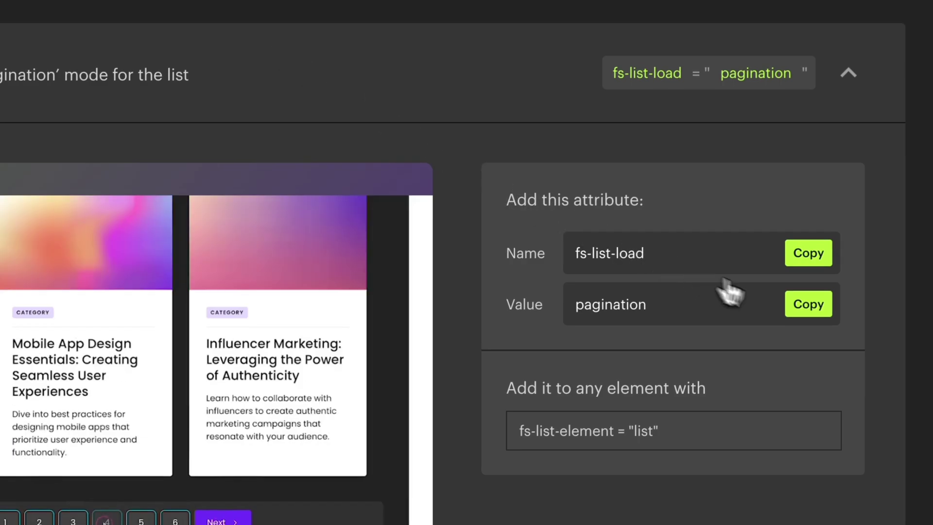
click(809, 306)
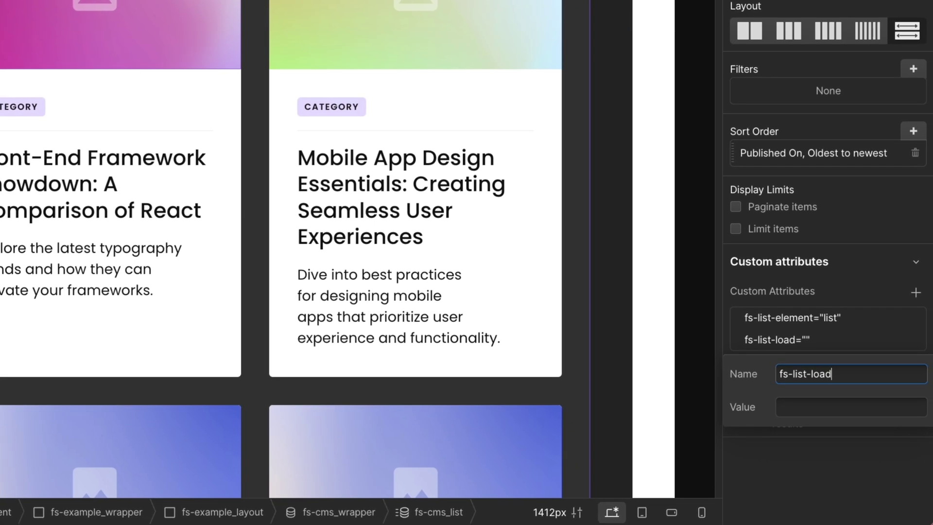
click(819, 408)
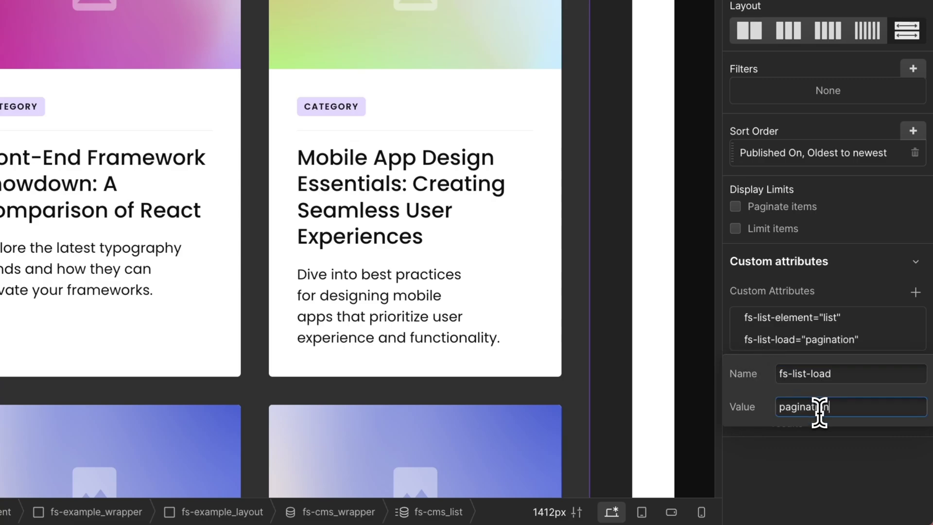
text(pagination)
key(Return)
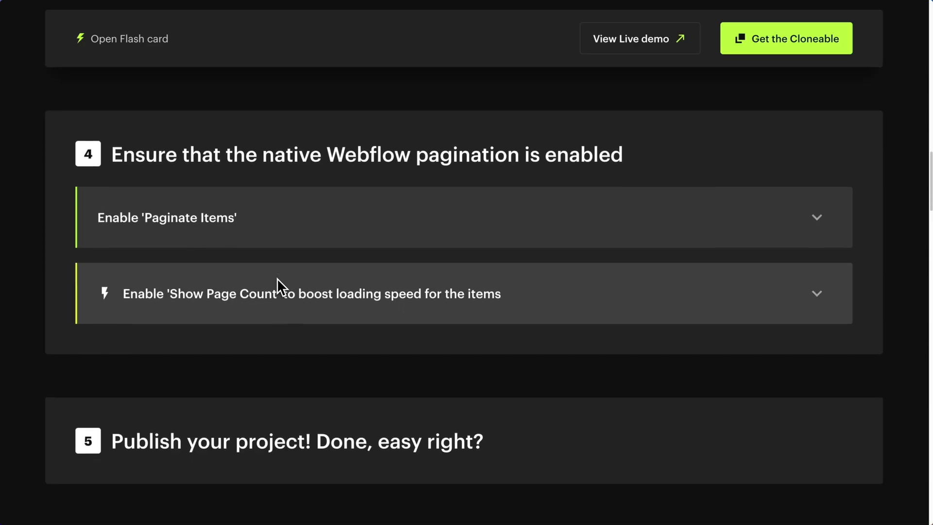
Check the Paginate Items instructions, enable Paginate items on the Pagination page's Collection List and set it to 3 items per page
scroll(277, 278, down, 1)
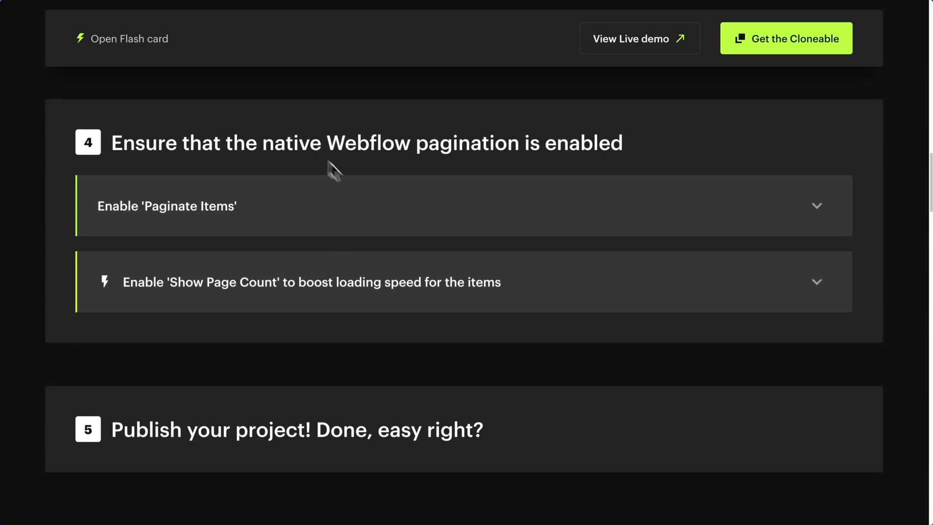
click(286, 214)
scroll(436, 326, down, 2)
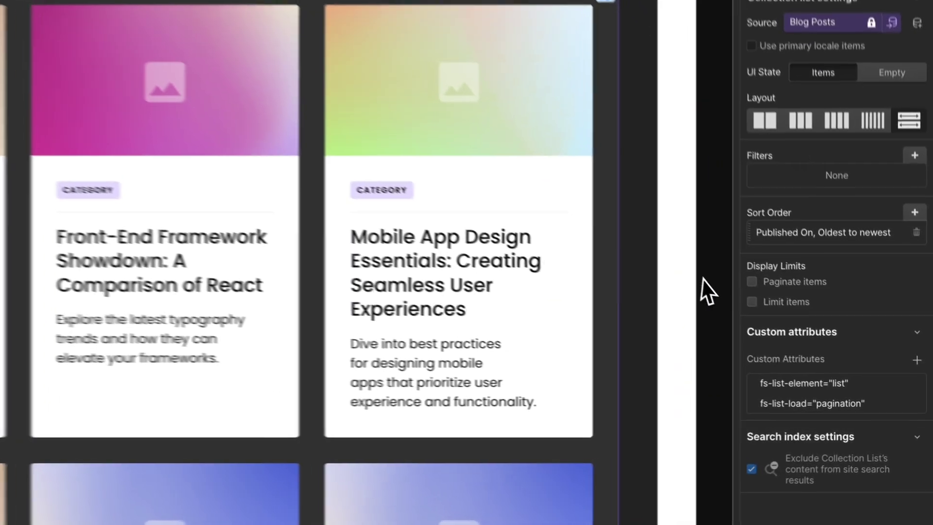
click(752, 281)
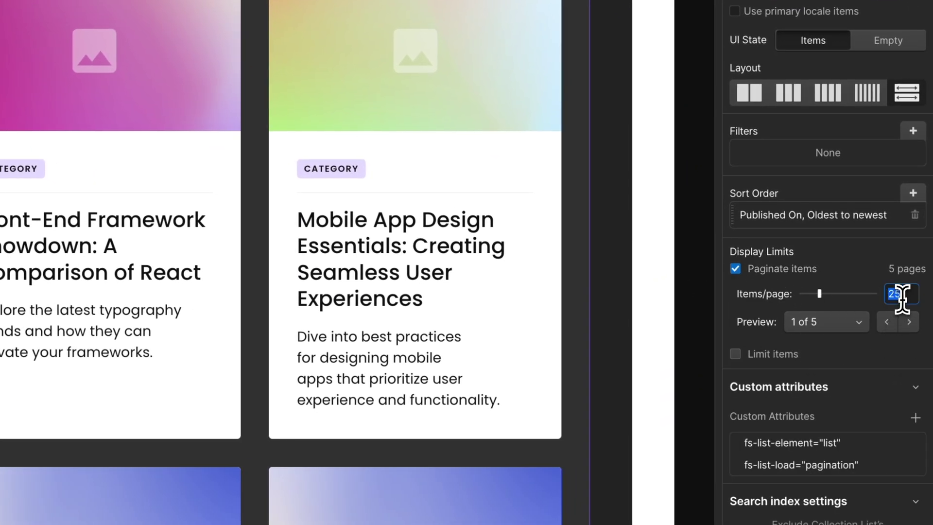
text(3)
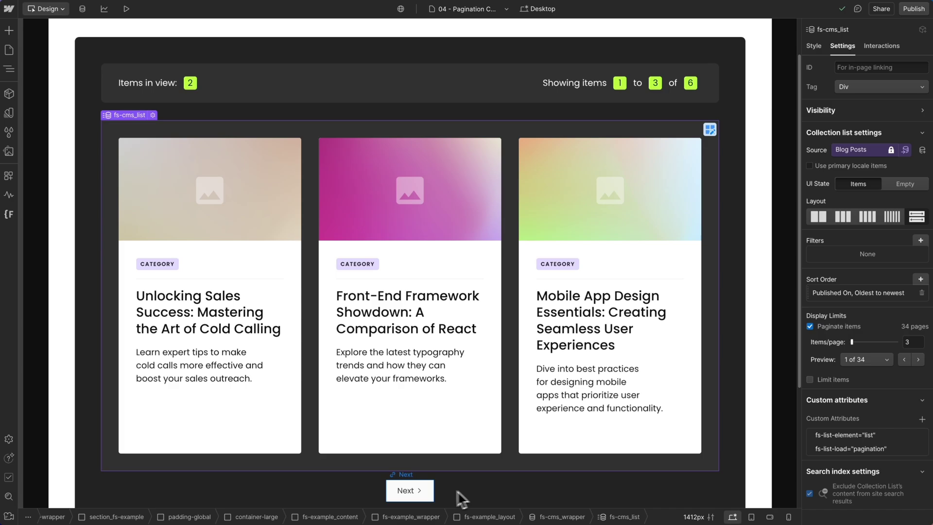
Apply the existing class fs-list_pagination_next to the Next button below the Collection List
click(421, 490)
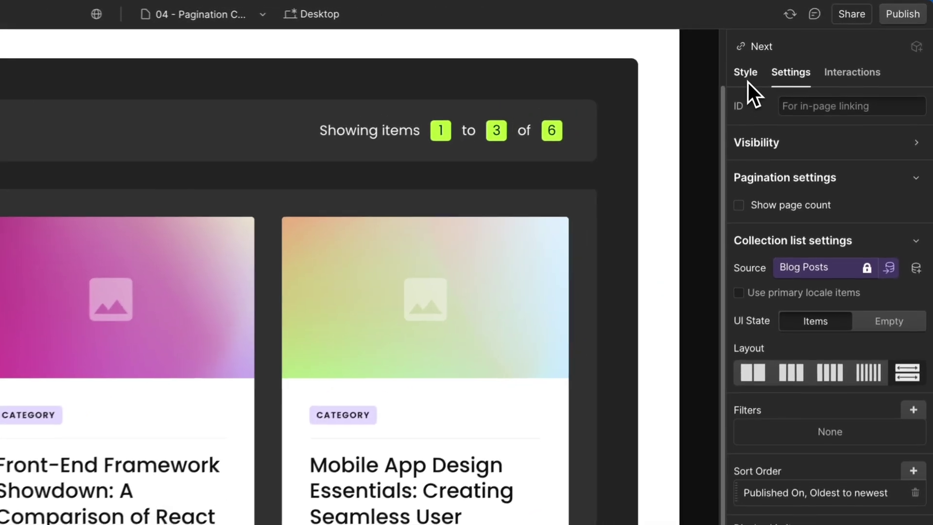
click(778, 60)
click(813, 100)
text(paginationn)
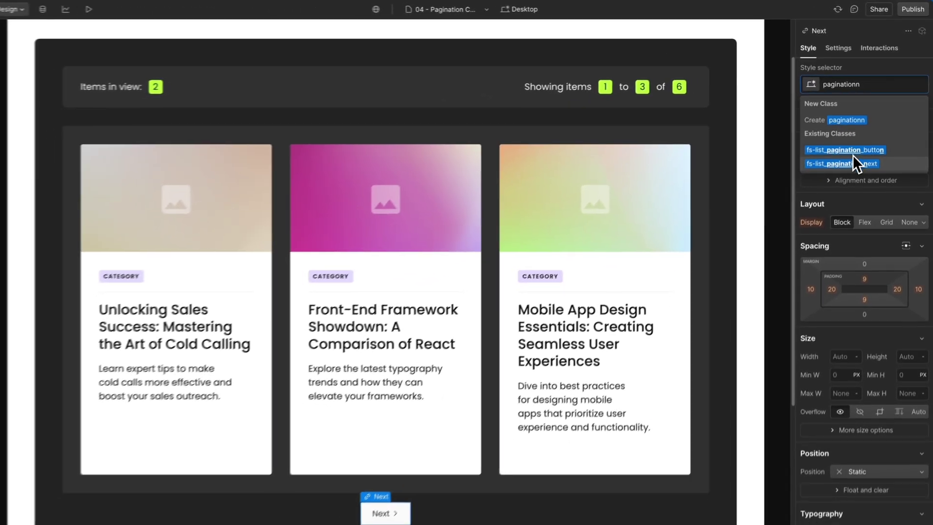
key(ctrl+a)
key(BackSpace)
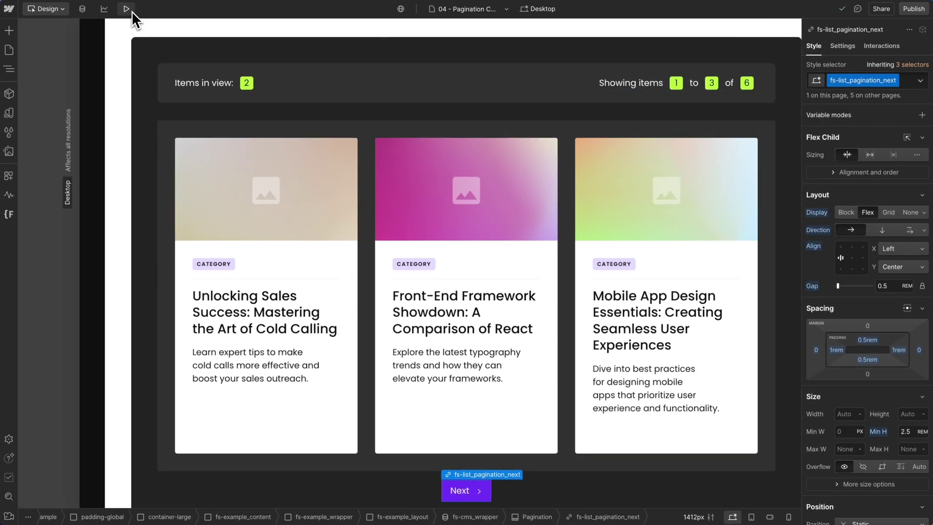
Preview the page, advance the list to its next page of items, and return to the design view
click(131, 10)
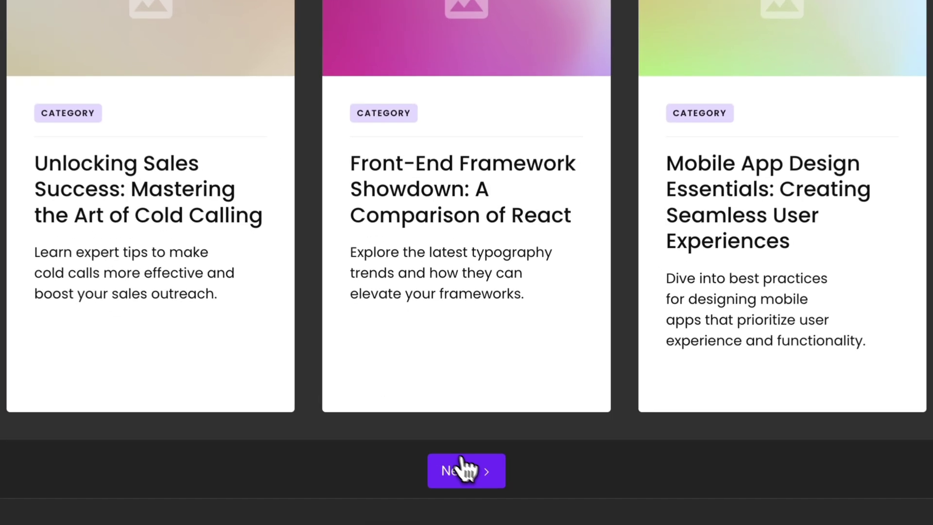
click(464, 490)
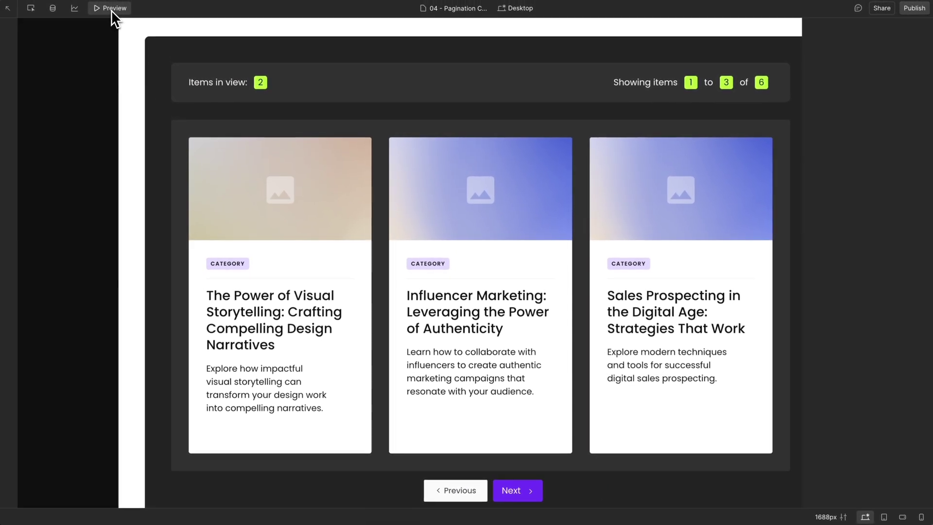
click(112, 10)
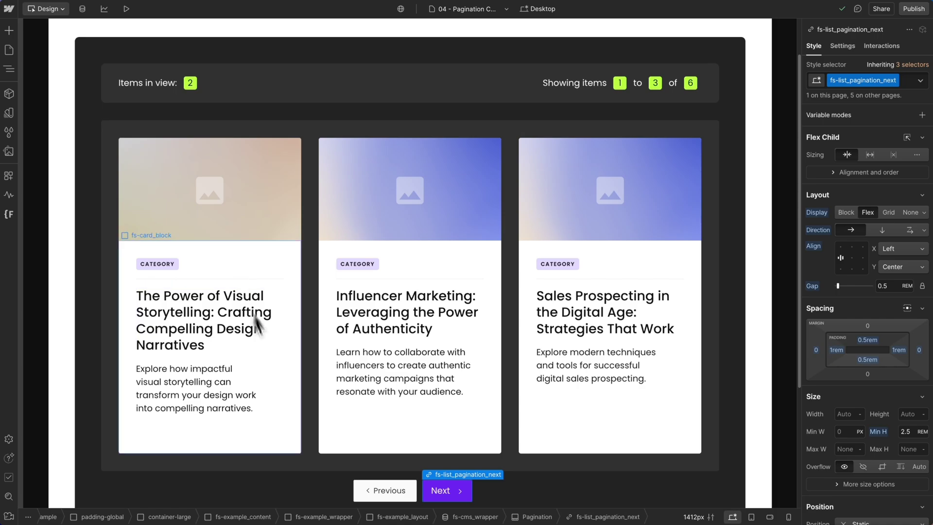
Apply the existing class fs-list_pagination_prev to the Previous button beside the Next button
click(408, 488)
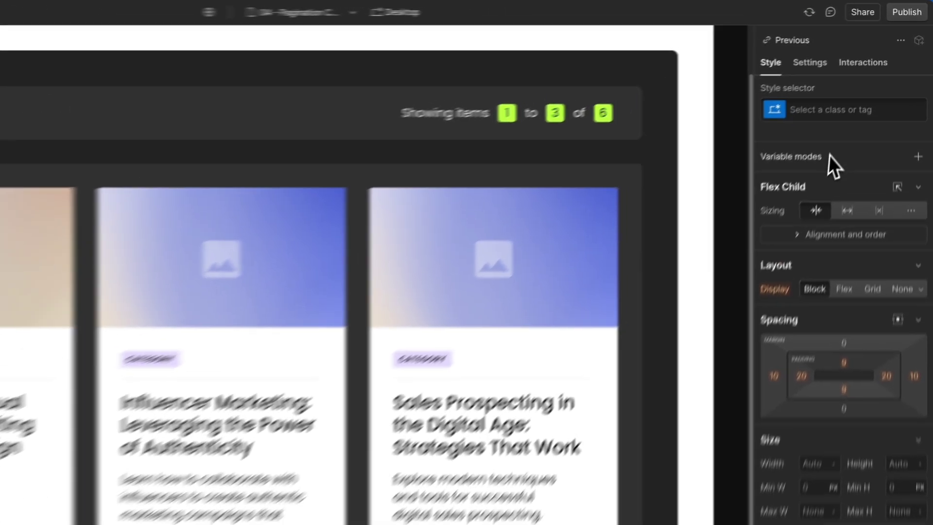
click(822, 110)
text(paginat)
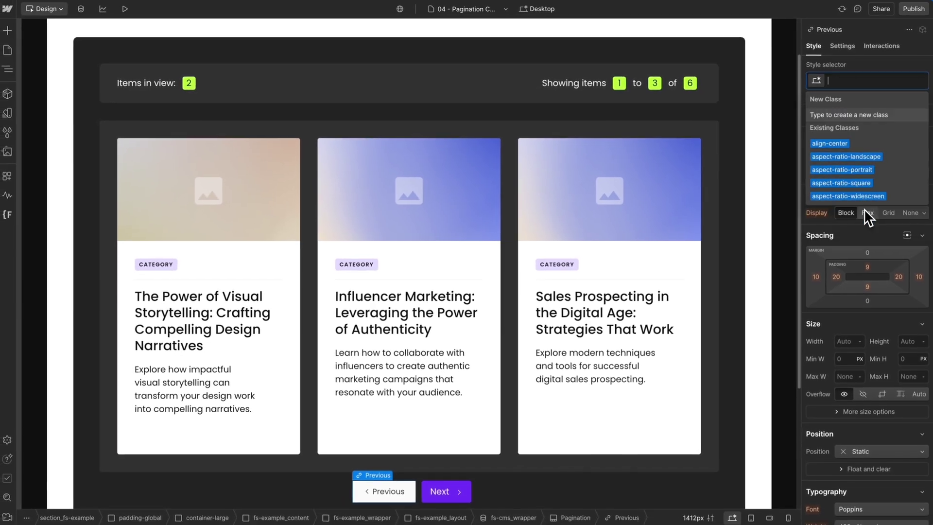
click(822, 333)
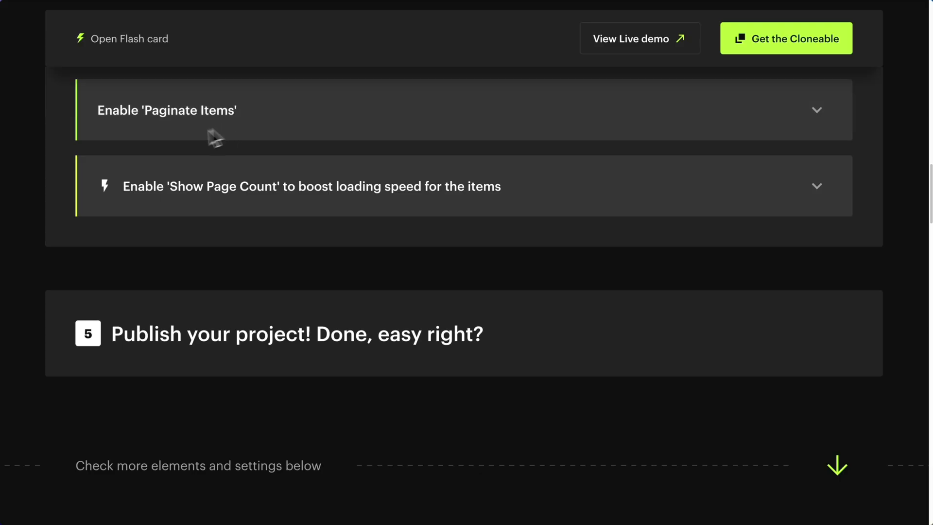
Check the Show Page Count instructions and open the settings of the 04 - Pagination page's Pagination element
click(323, 176)
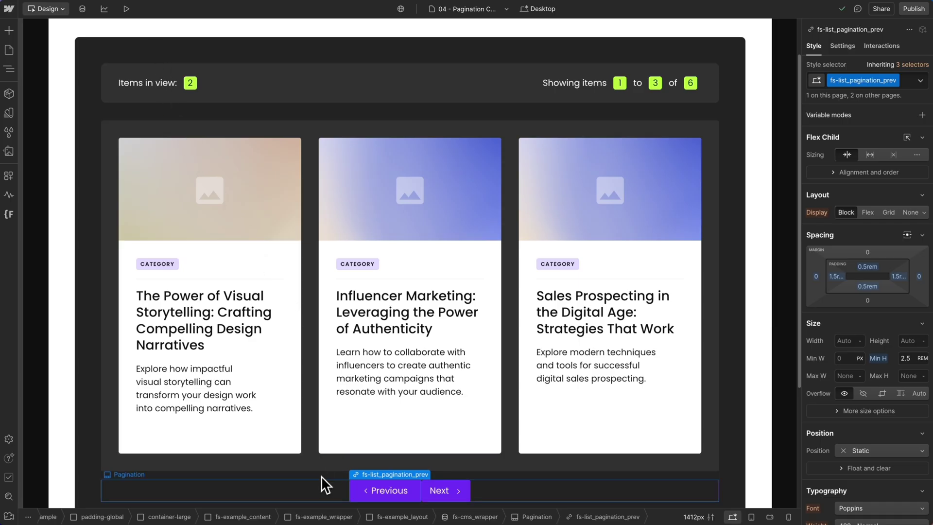
click(324, 490)
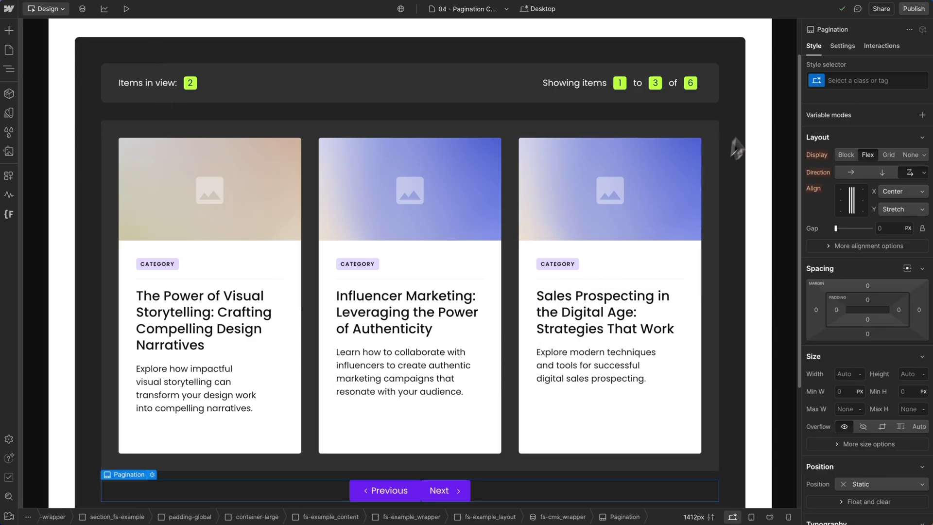
click(842, 46)
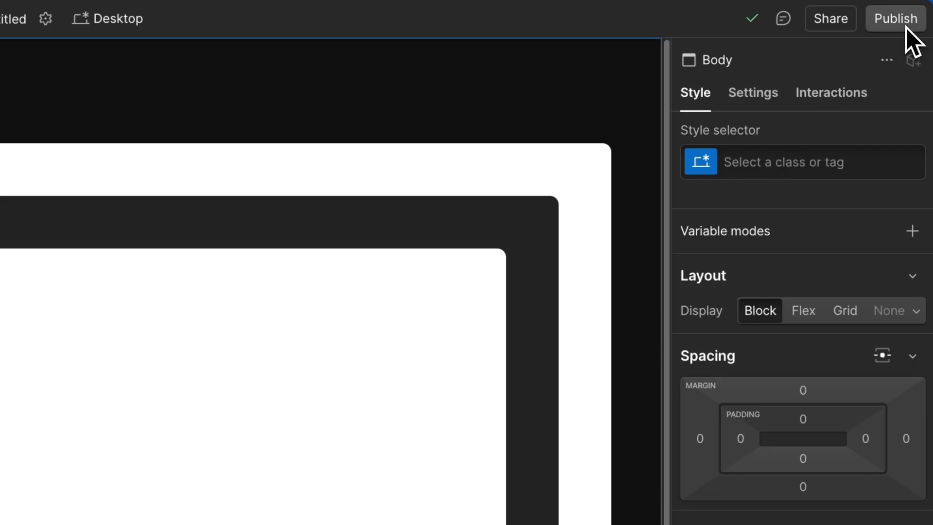
Publish the site and test the Next and Previous pagination buttons on the live page
click(904, 22)
click(822, 327)
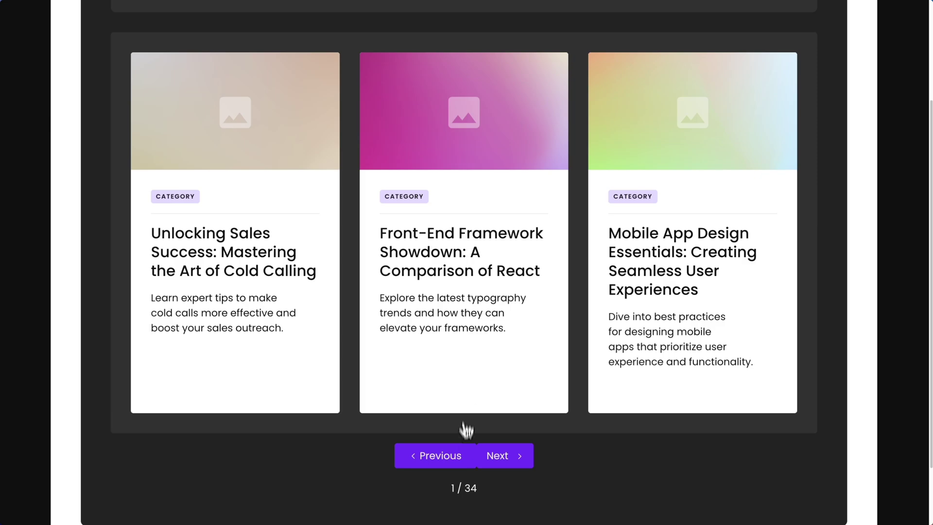
click(499, 459)
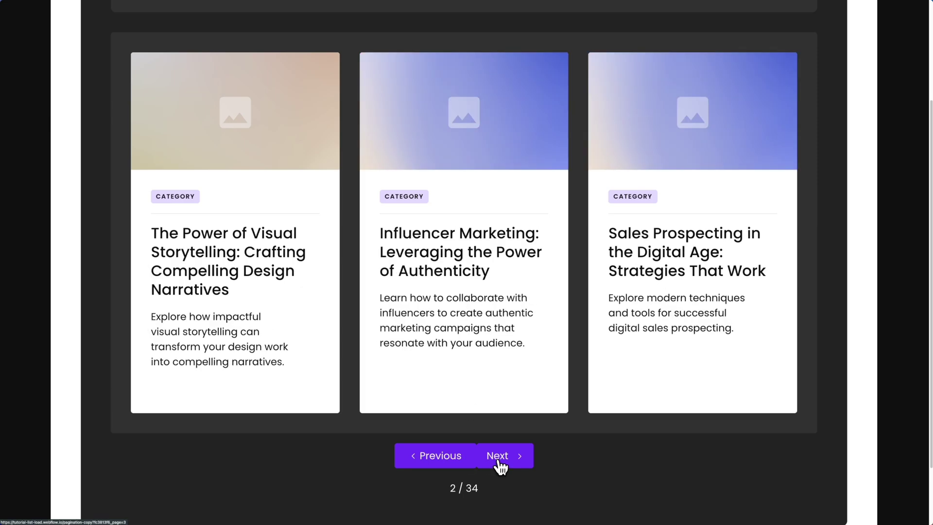
click(500, 464)
click(501, 464)
click(501, 464)
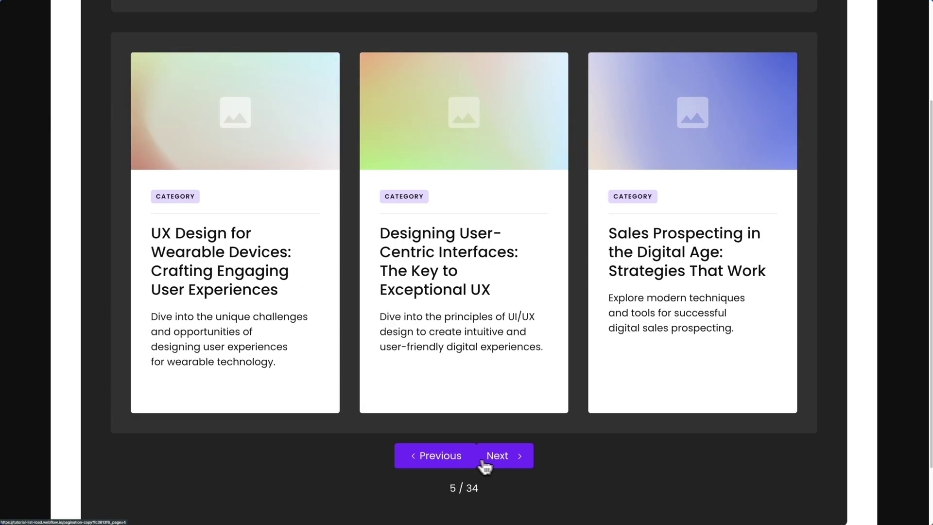
click(449, 465)
click(450, 465)
click(449, 465)
click(450, 465)
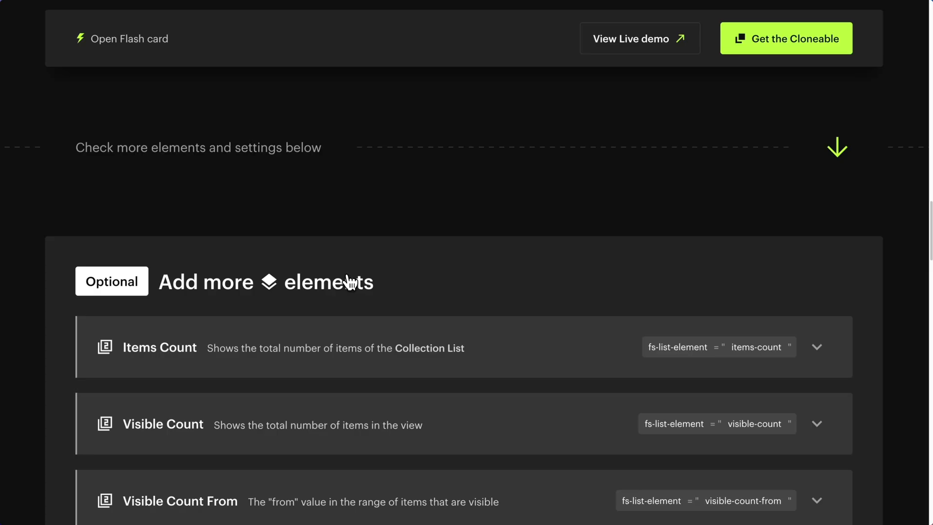
Review the optional pagination elements and settings in the List Load documentation and open the Items Count instructions
scroll(351, 279, down, 5)
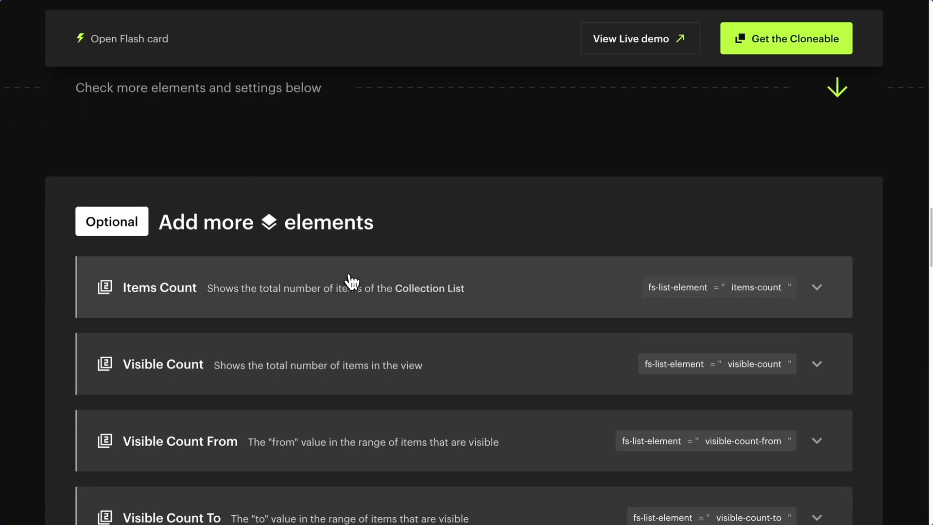
scroll(350, 281, down, 8)
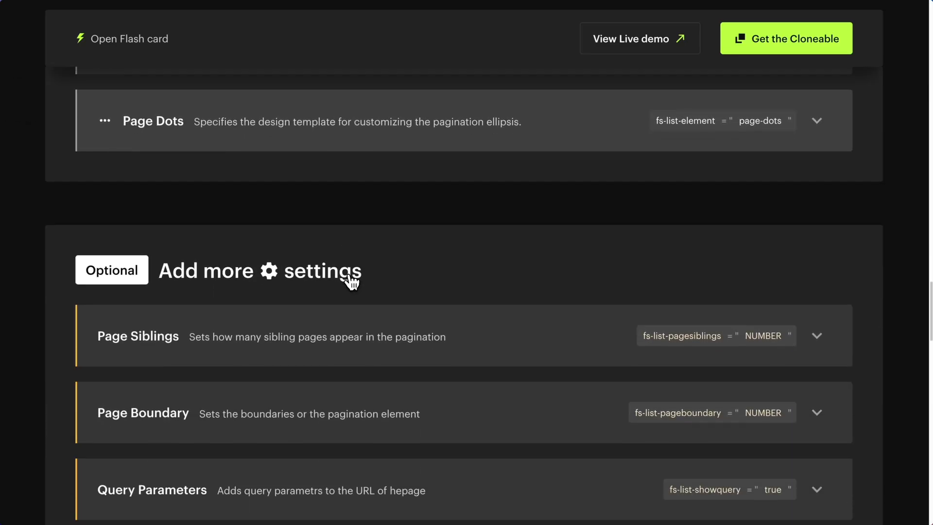
scroll(351, 281, up, 4)
scroll(350, 281, up, 9)
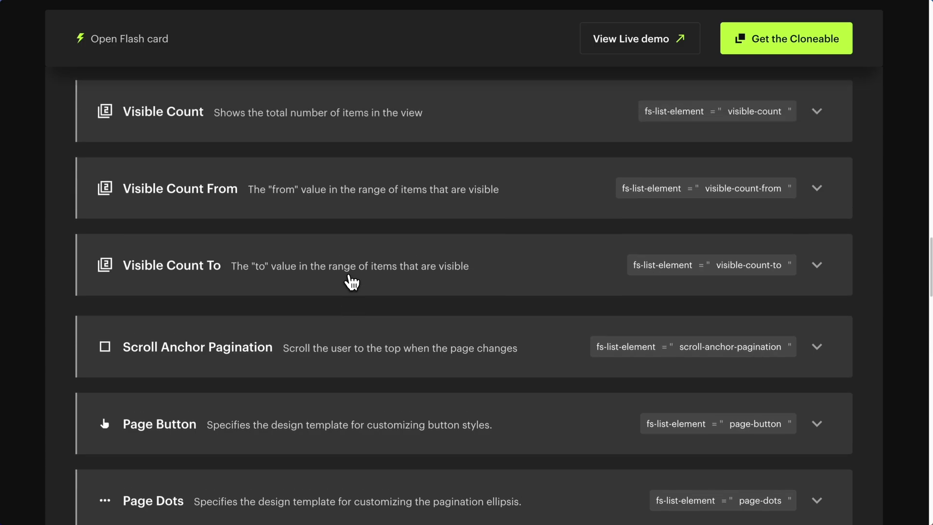
scroll(351, 281, up, 2)
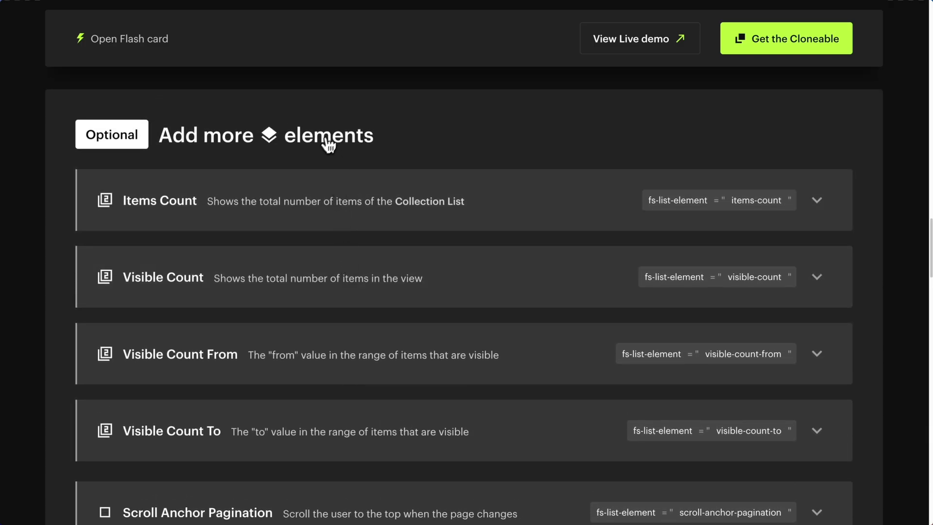
click(225, 200)
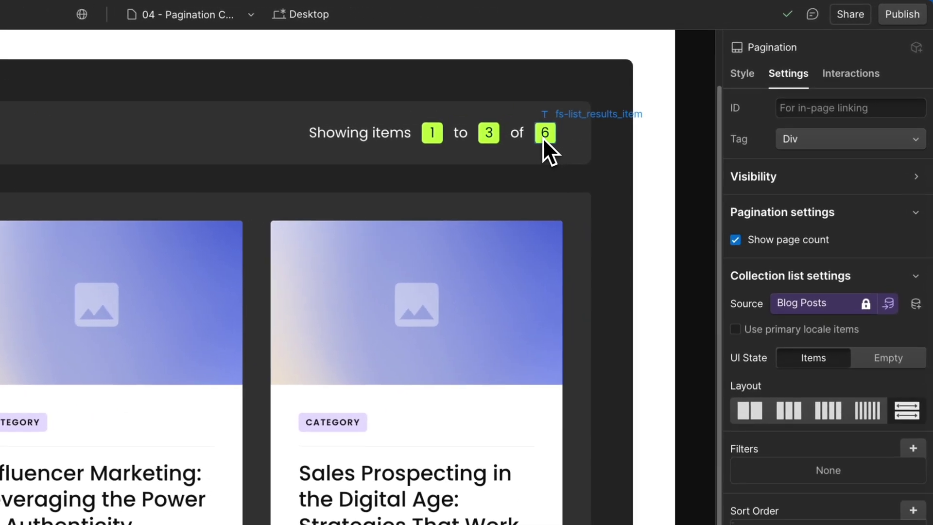
Add the custom attribute fs-list-element="items-count" to the total number in the "Showing items" text
click(544, 139)
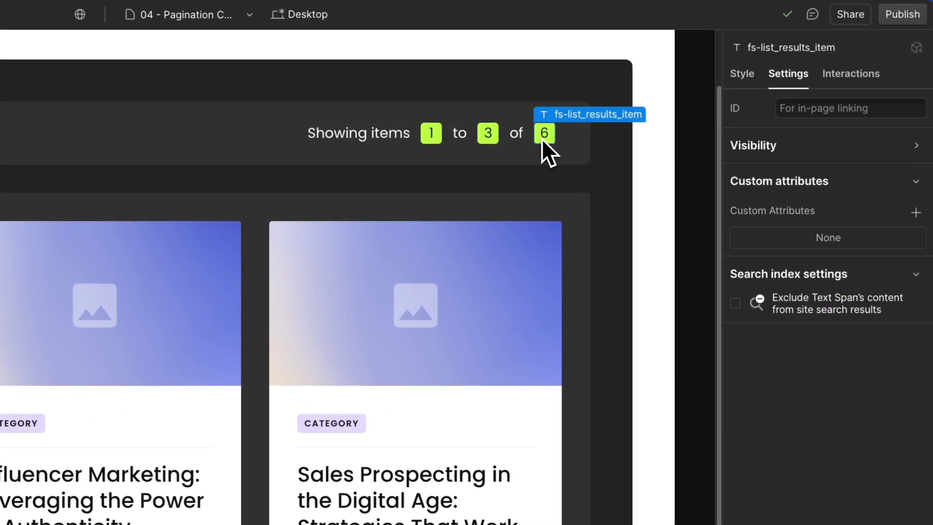
click(915, 213)
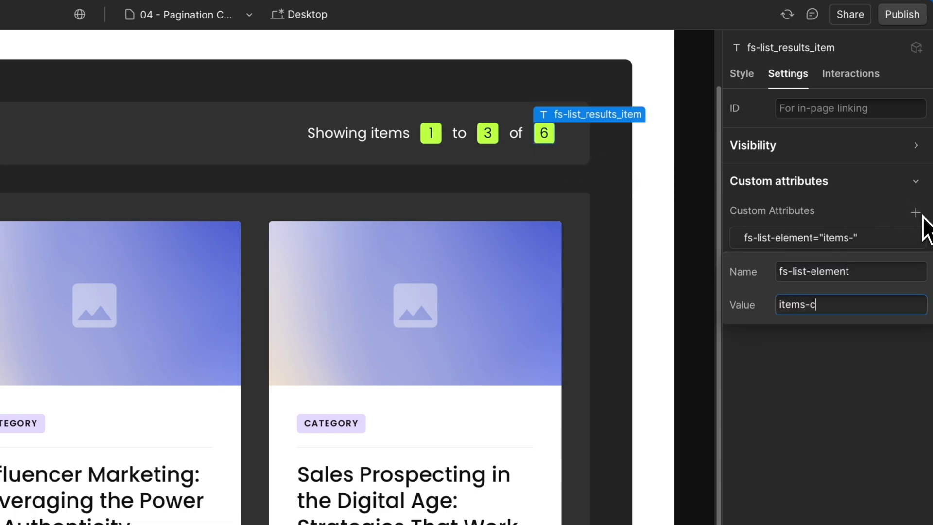
key(Escape)
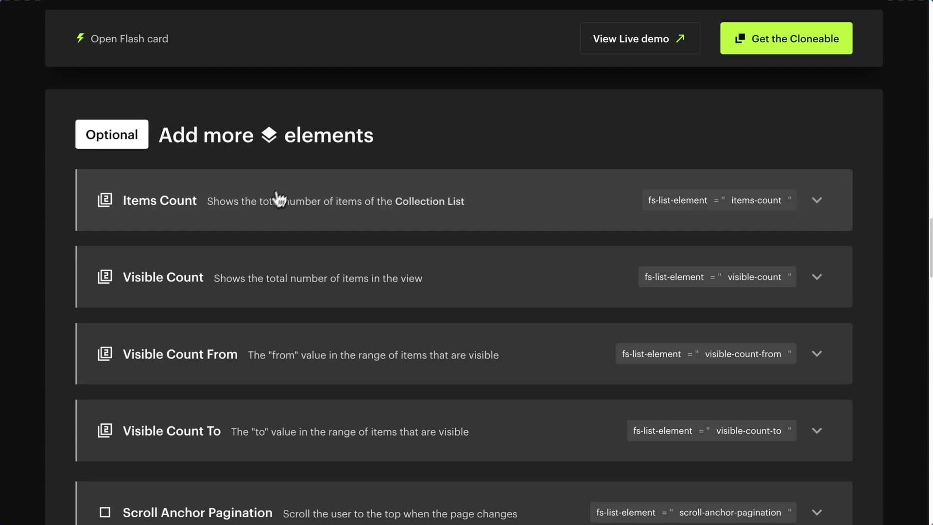
Check the Visible Count instructions and add the custom attribute fs-list-element="visible-count" to the "Items in view" number
click(263, 286)
scroll(381, 342, down, 2)
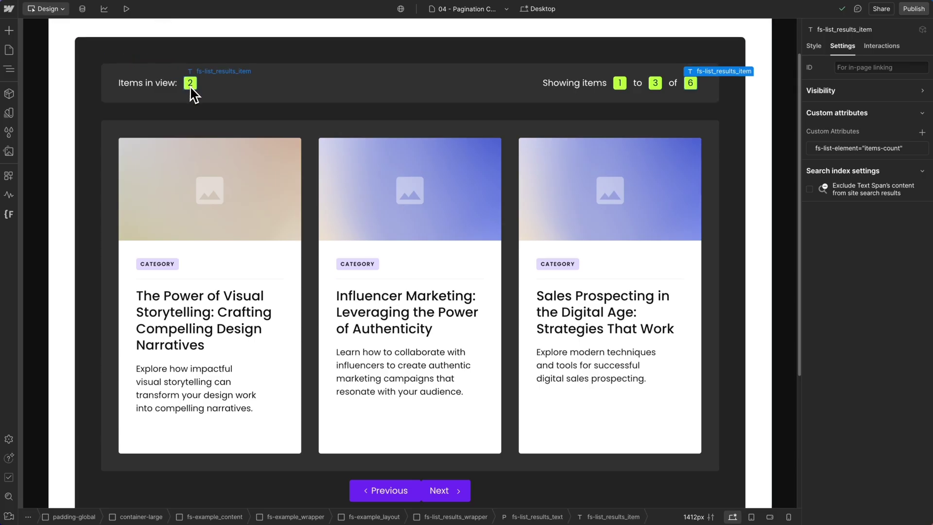
click(191, 84)
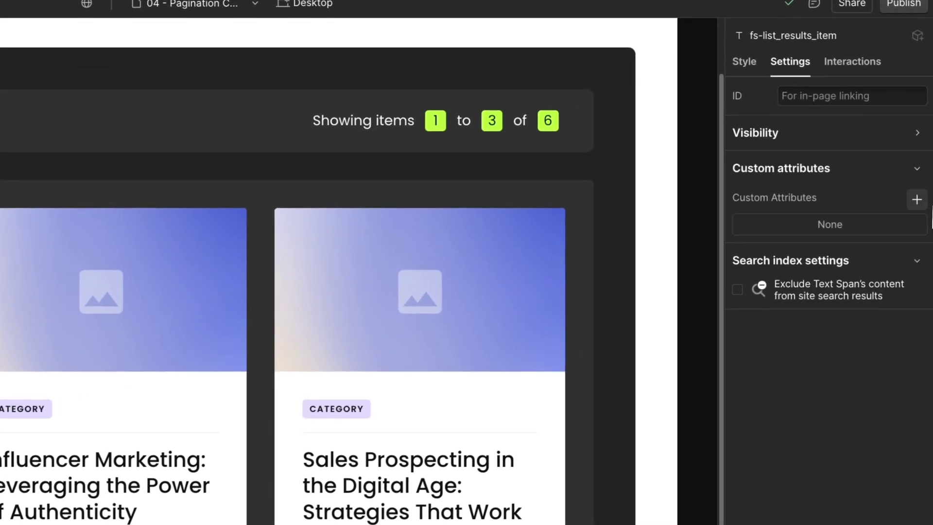
click(922, 132)
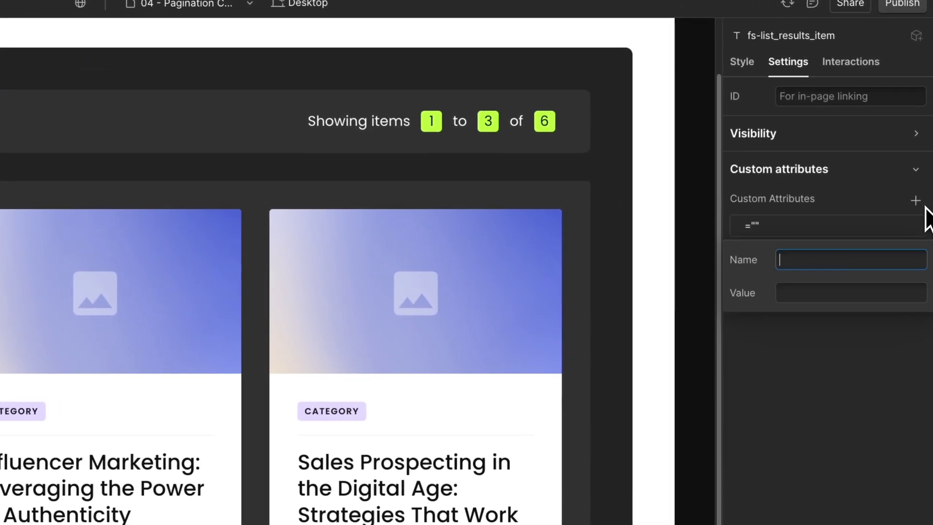
text(fs-list-element)
key(Tab)
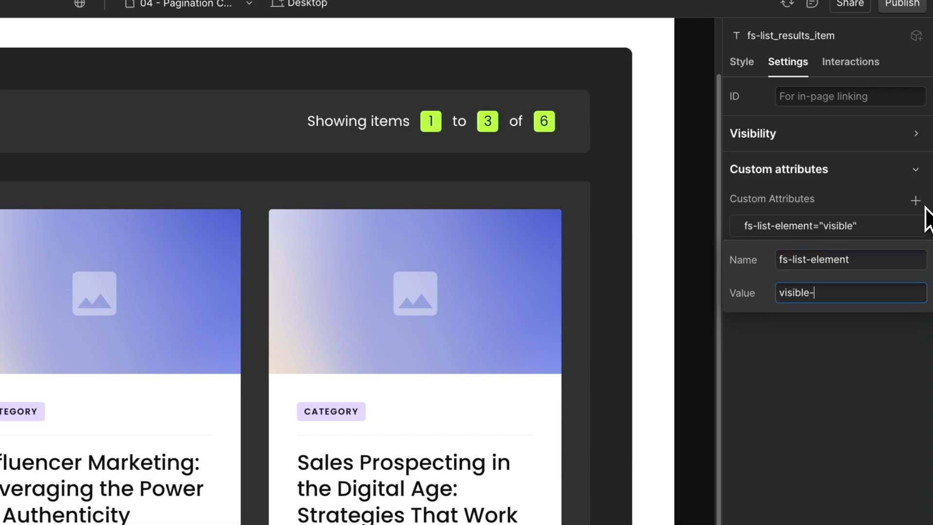
key(Return)
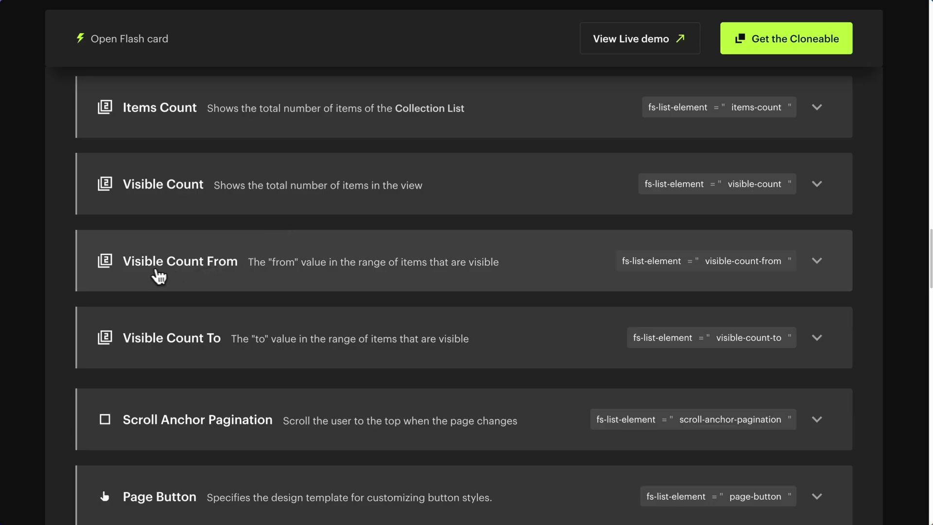
Check the Visible Count From instructions and add fs-list-element="visible-count-from" to the first number in the "Showing items" text
click(221, 275)
scroll(362, 289, down, 3)
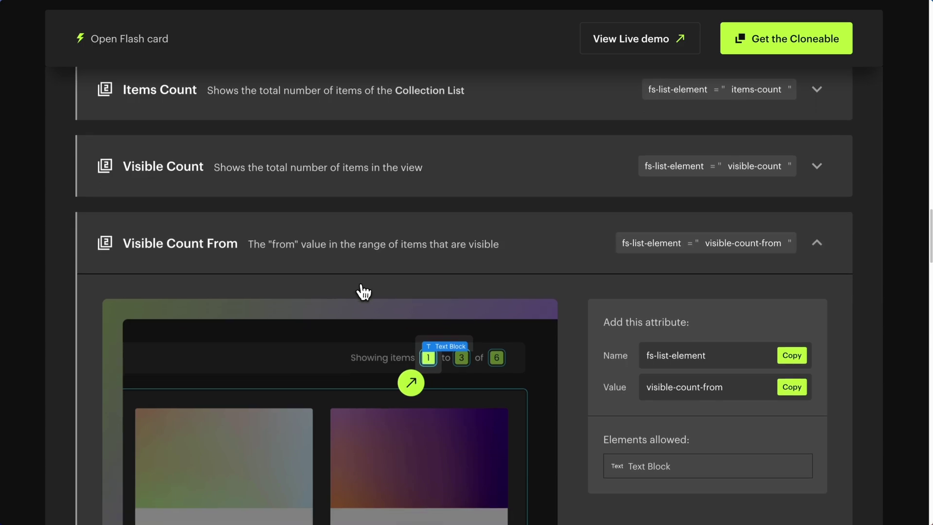
scroll(389, 295, down, 1)
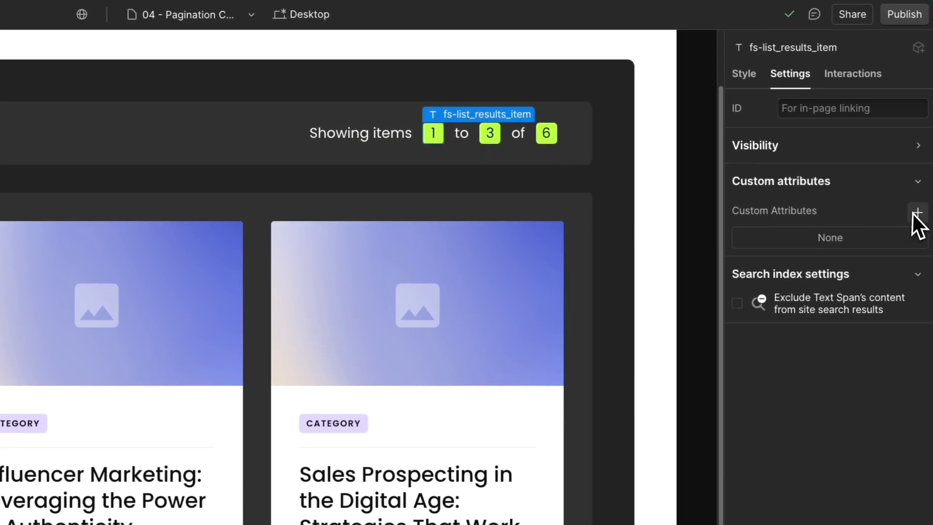
click(913, 214)
text(fs-list-element)
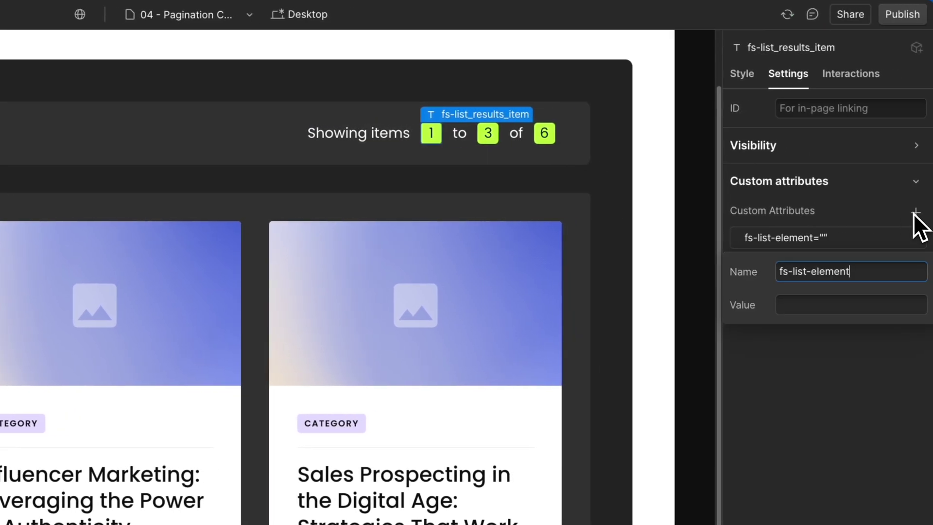
key(Tab)
text(visible-count-fr)
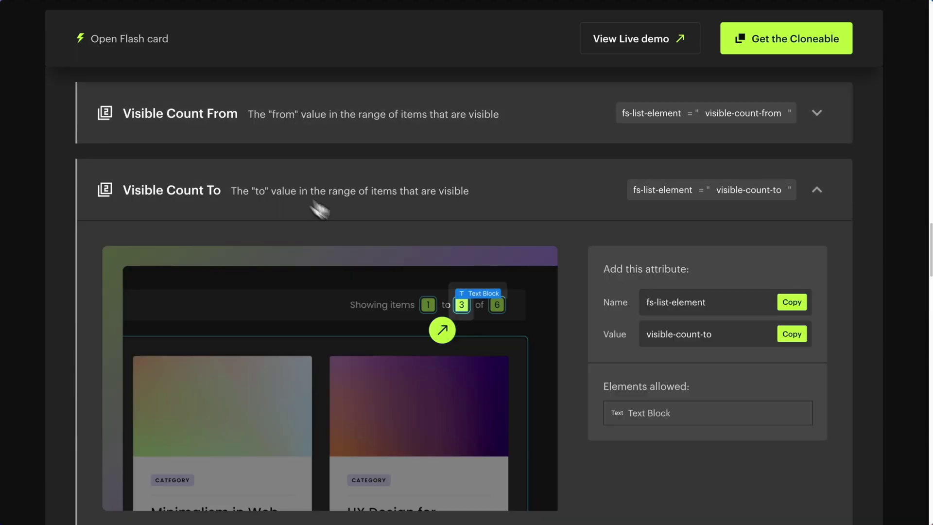
Check the Visible Count To instructions and add fs-list-element="visible-count-to" to the second number in the "Showing items" text
scroll(403, 308, down, 2)
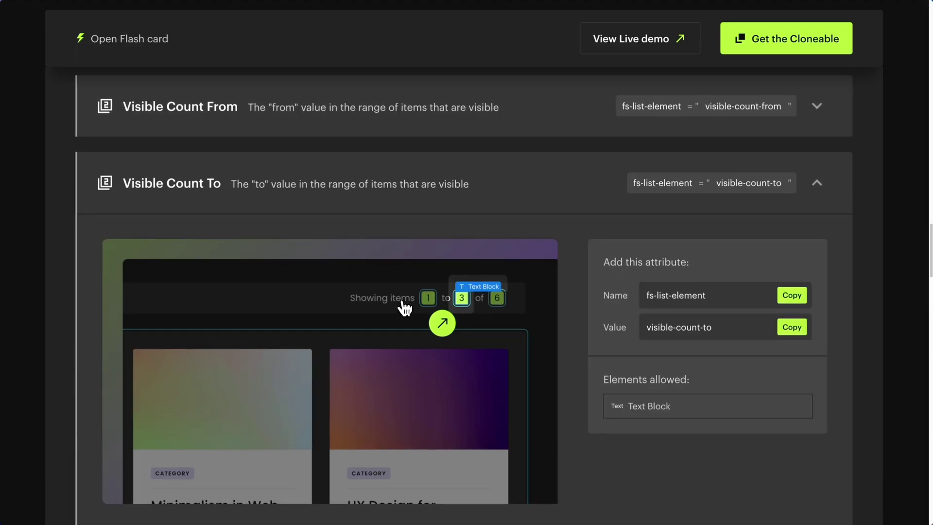
scroll(403, 311, up, 1)
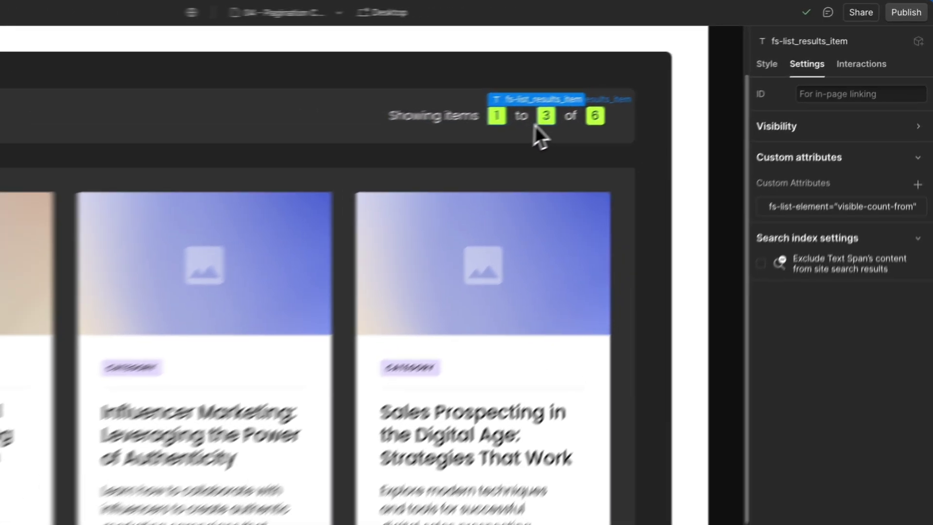
click(655, 84)
click(921, 220)
text(fs-list-element)
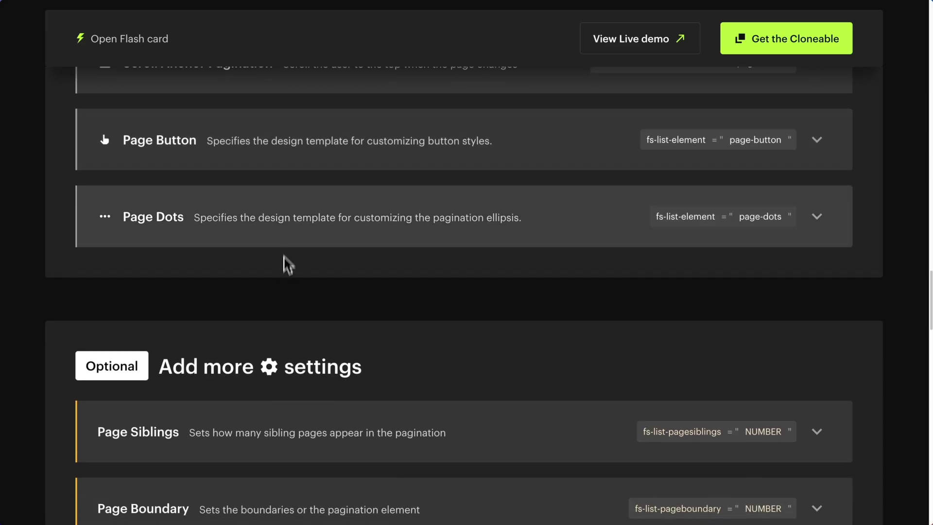
Open the Page Button instructions in the documentation and copy the attribute name fs-list-element
click(281, 166)
scroll(303, 249, down, 1)
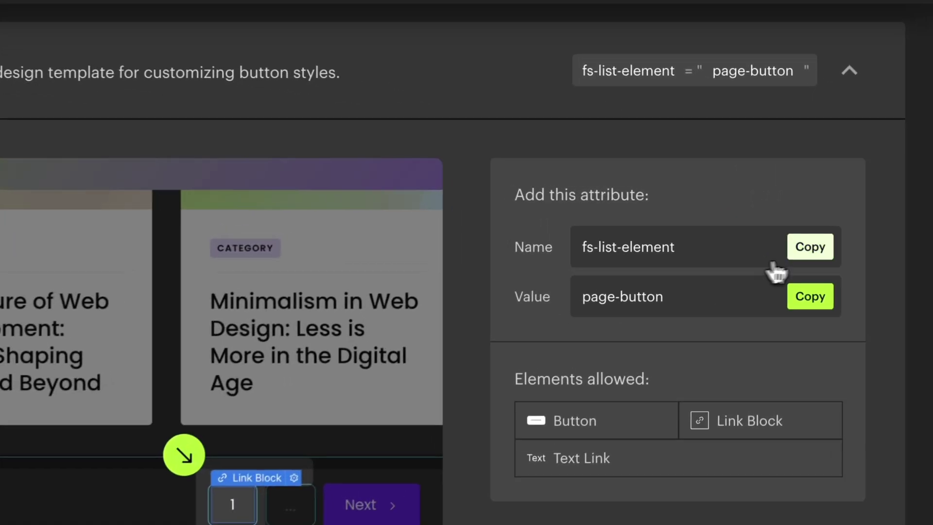
click(792, 222)
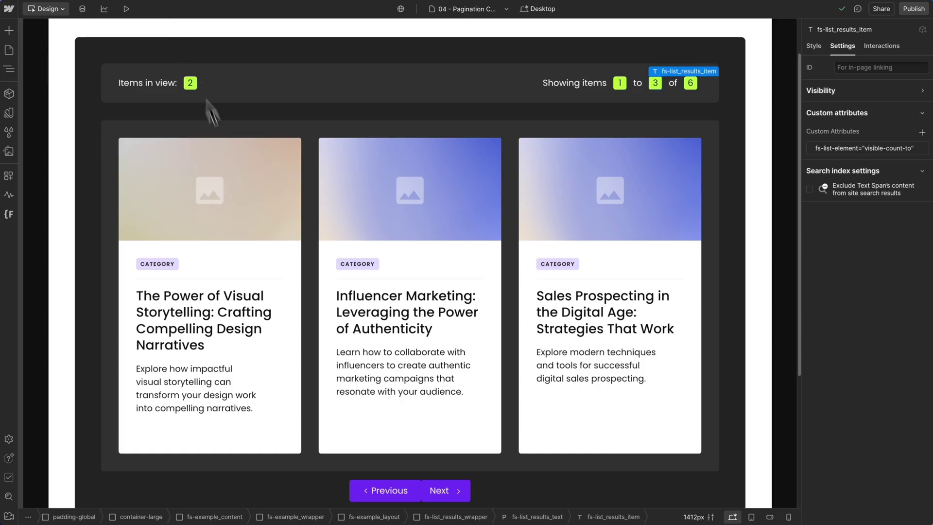
Add a Text Link inside the Pagination element and set its text to 1
click(312, 493)
key(ctrl+k)
text(Text)
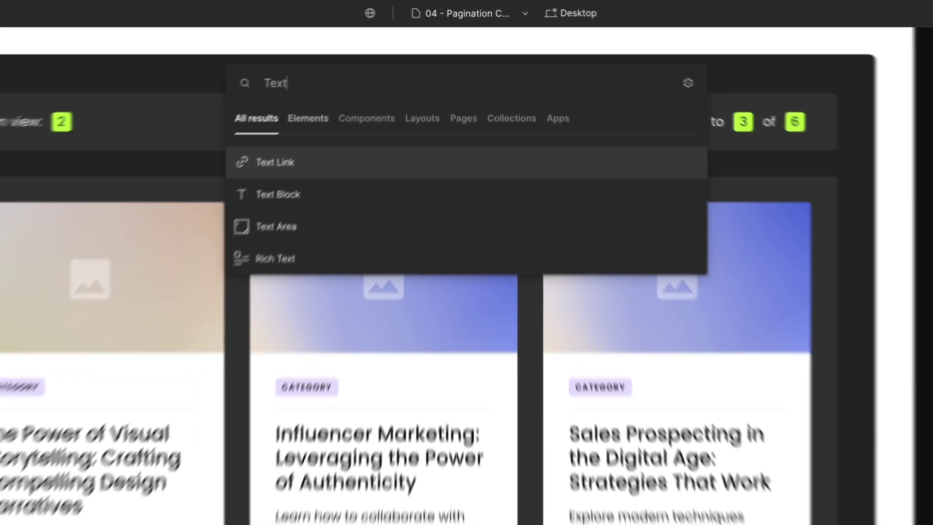
key(Return)
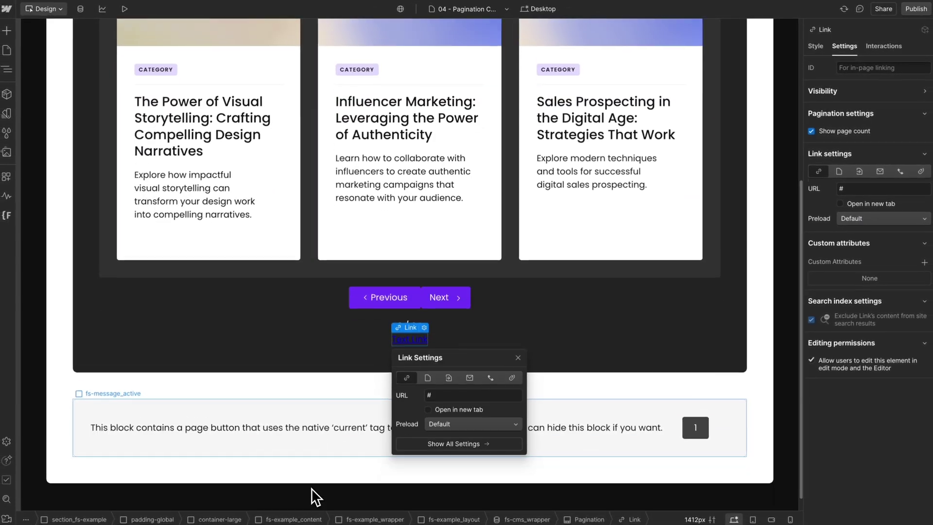
scroll(313, 486, down, 1)
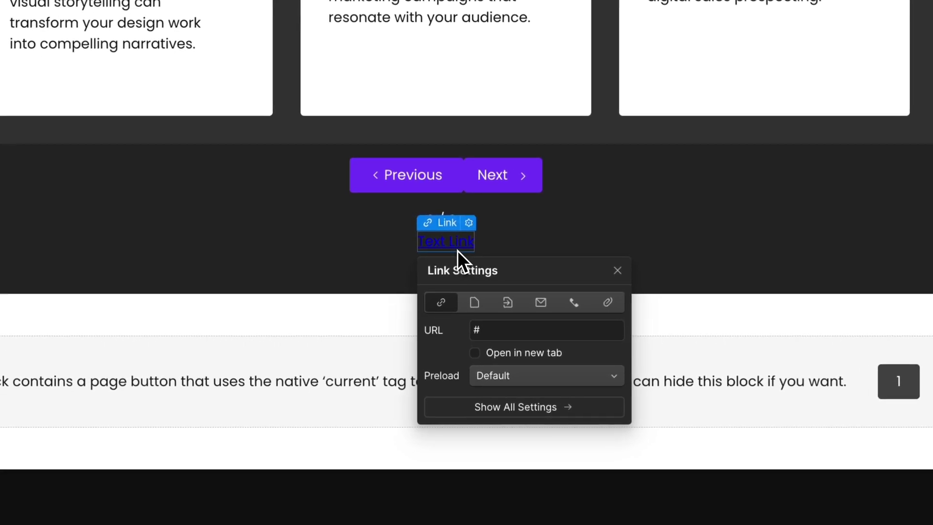
double_click(416, 325)
key(Escape)
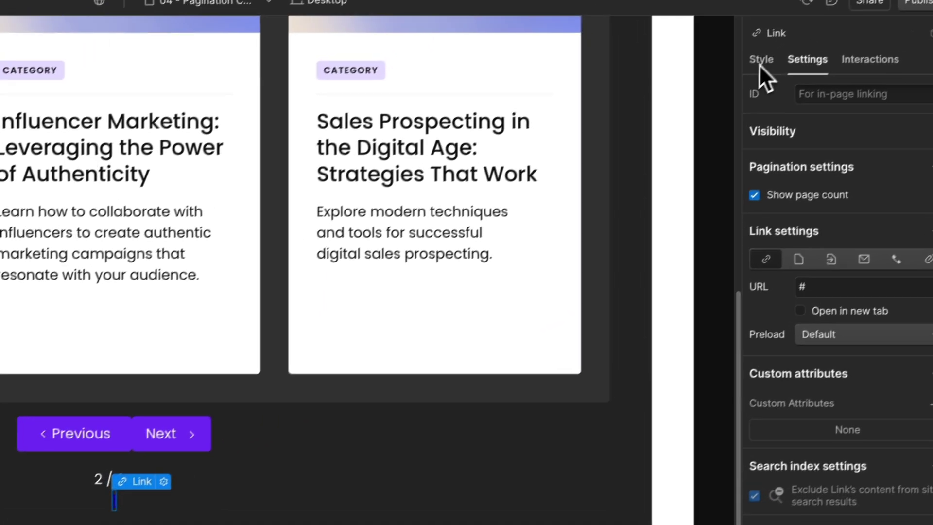
Apply the existing class fs-list_pagination_button to the new link and move it between the Previous and Next buttons
click(743, 75)
click(783, 127)
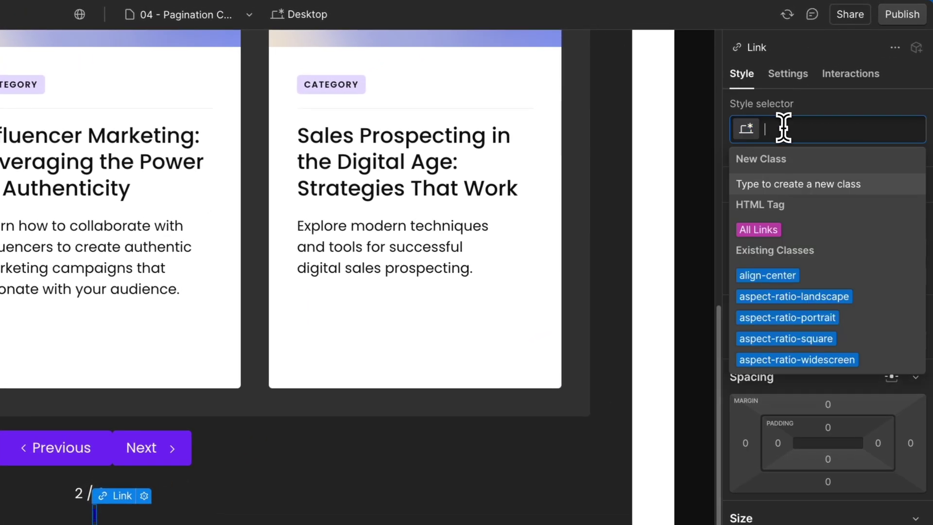
text(paginat)
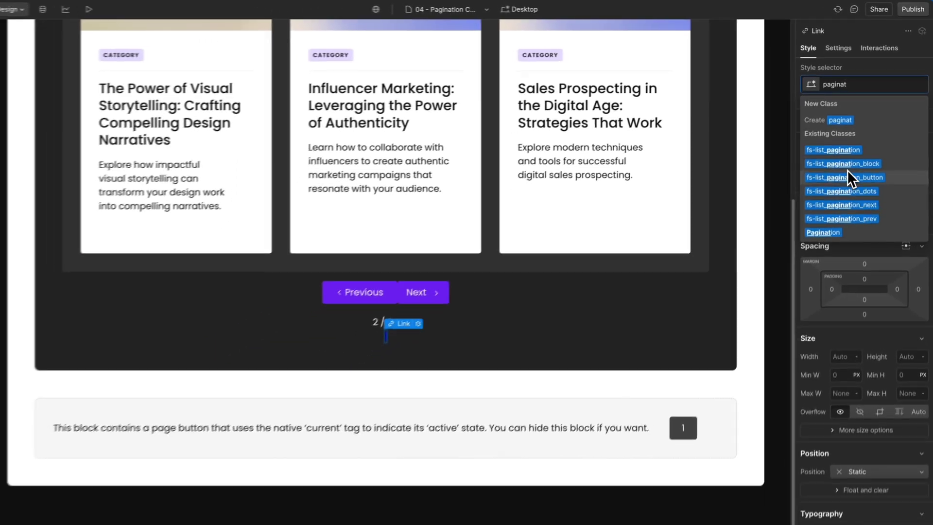
click(834, 240)
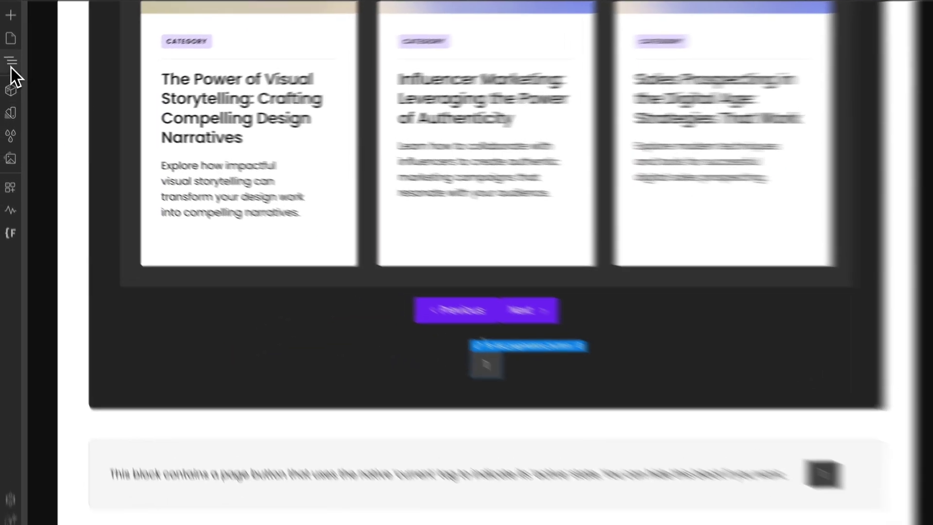
click(8, 68)
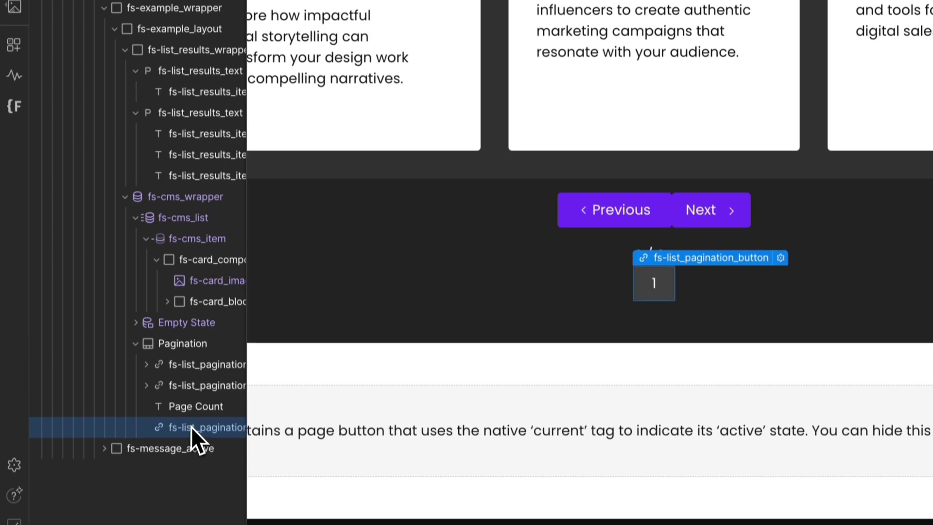
drag(191, 426, 183, 370)
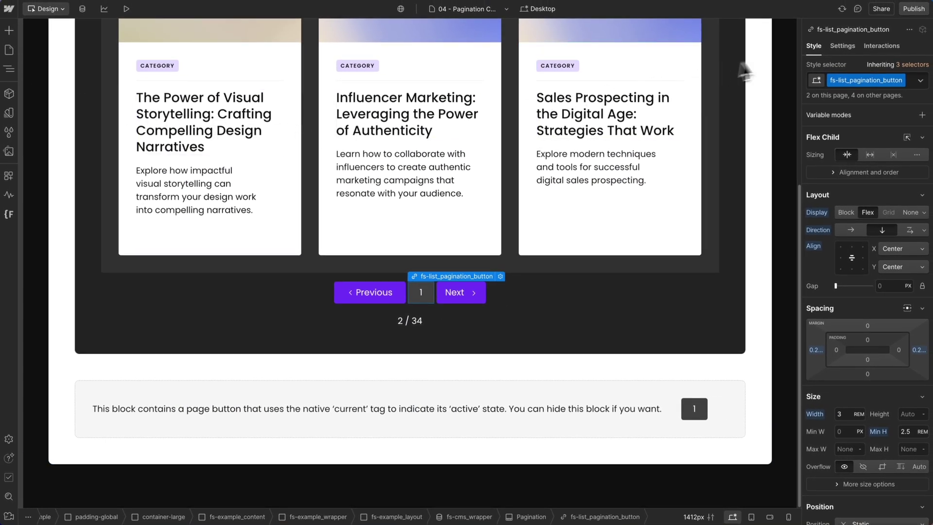
Add the custom attribute fs-list-element="page-button" to the selected page button link, using the copied name
click(833, 46)
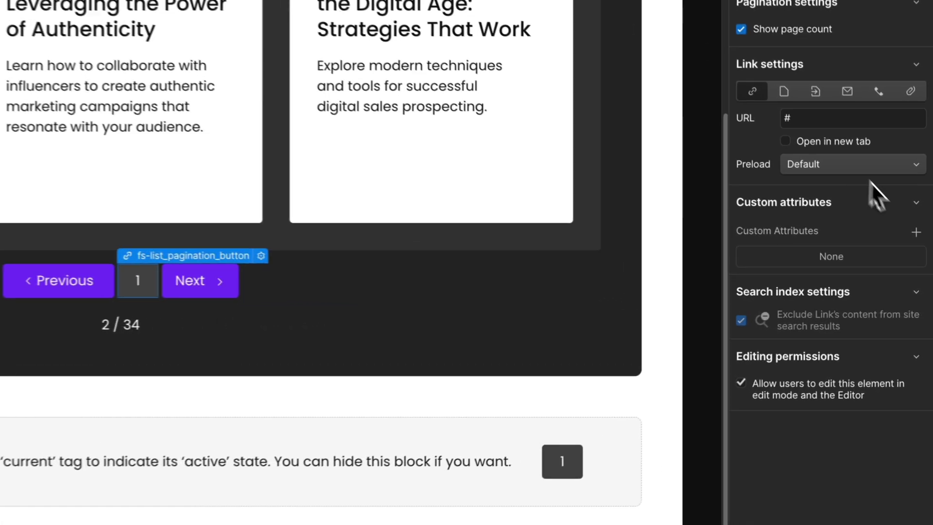
click(915, 232)
key(ctrl+v)
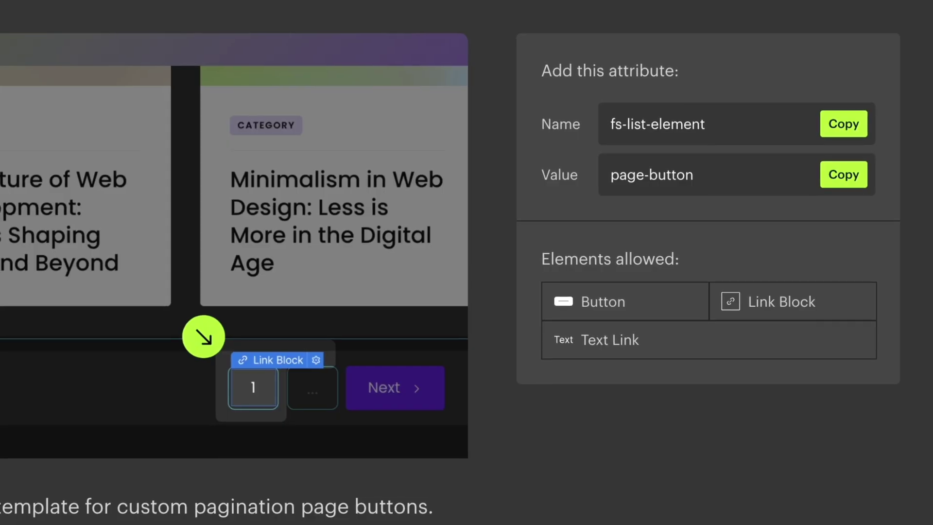
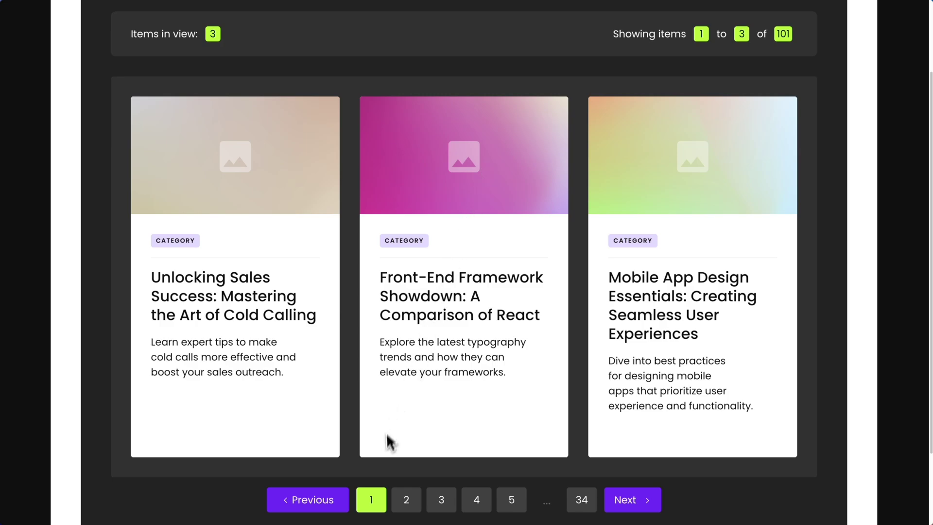
Test the custom page buttons on the published page by going to pages 2 and 4
click(405, 496)
click(476, 500)
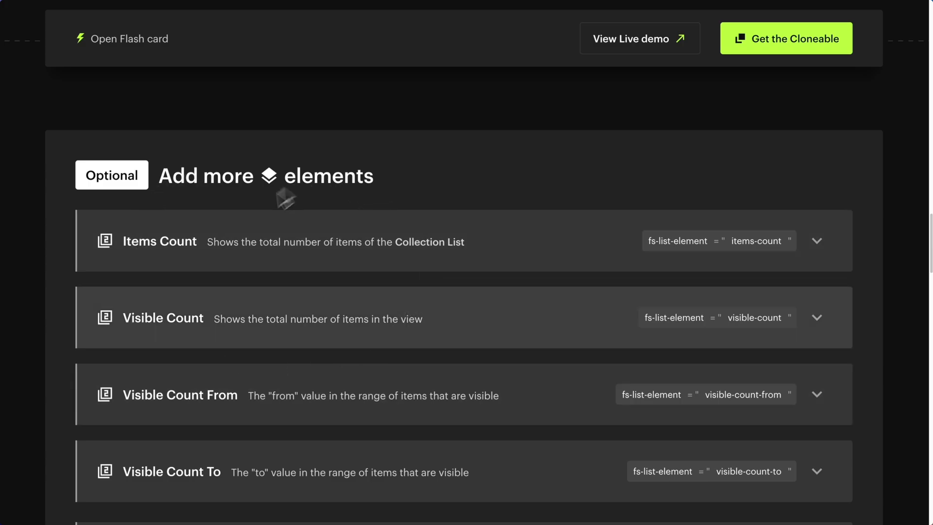
Review the optional elements and settings in the documentation and open the instructions for defining an instance on a common parent wrapper
scroll(214, 336, down, 10)
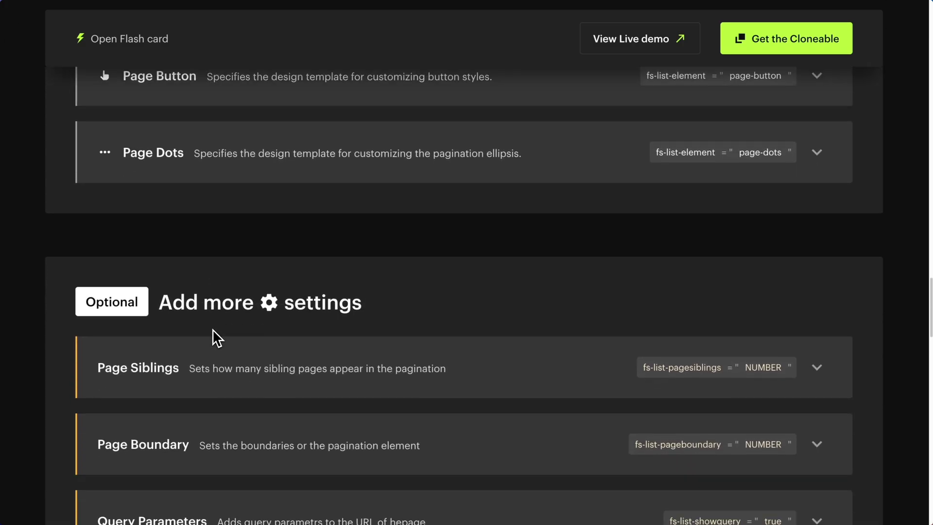
scroll(212, 328, down, 3)
scroll(200, 187, down, 8)
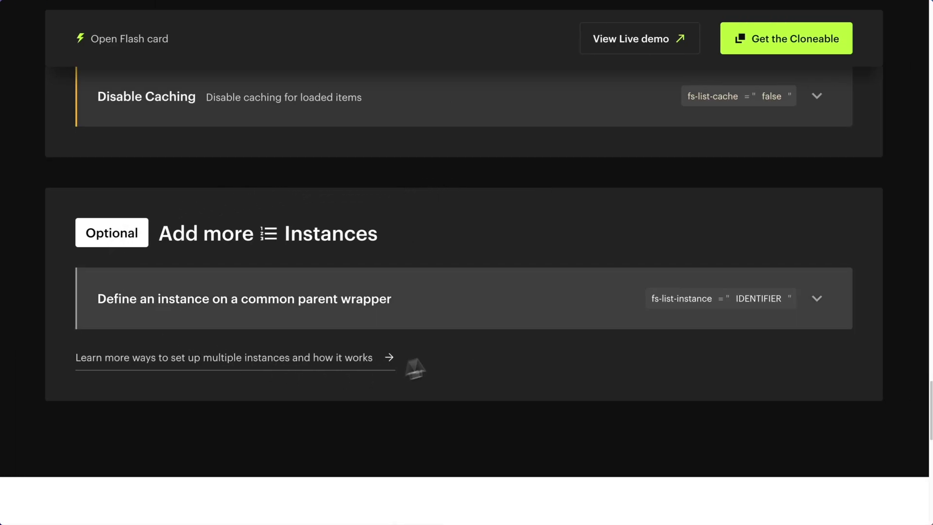
click(399, 313)
scroll(427, 350, down, 3)
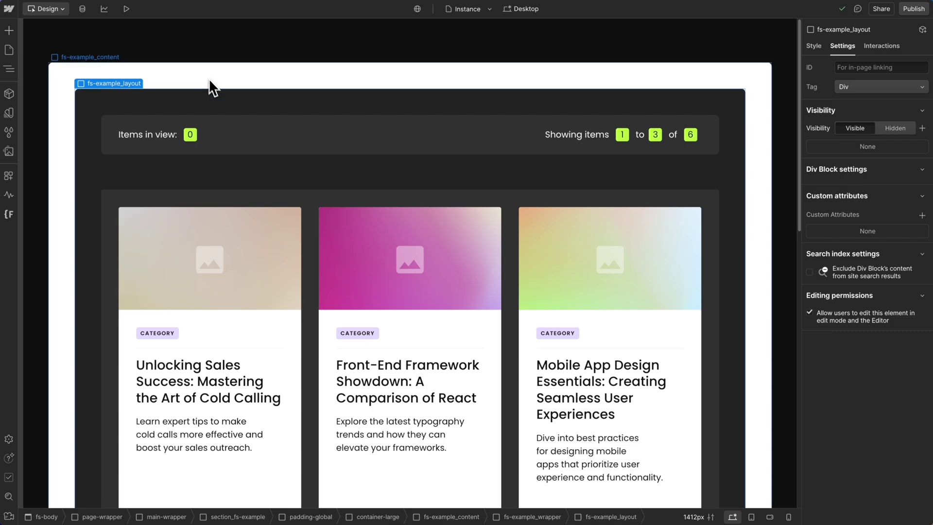
Add a Div Block inside fs-example_layout and give it the custom attribute fs-list-instance="1"
key(ctrl+k)
text(div)
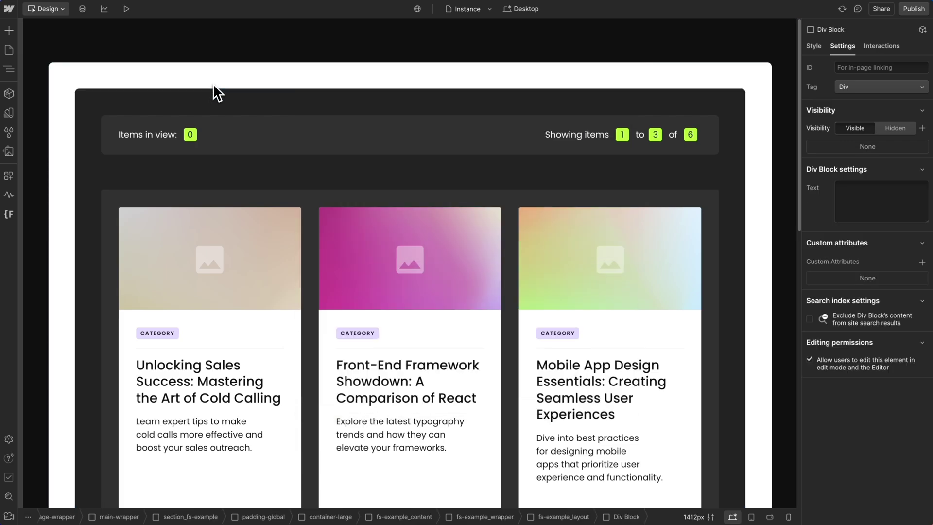
key(Return)
scroll(213, 84, down, 2)
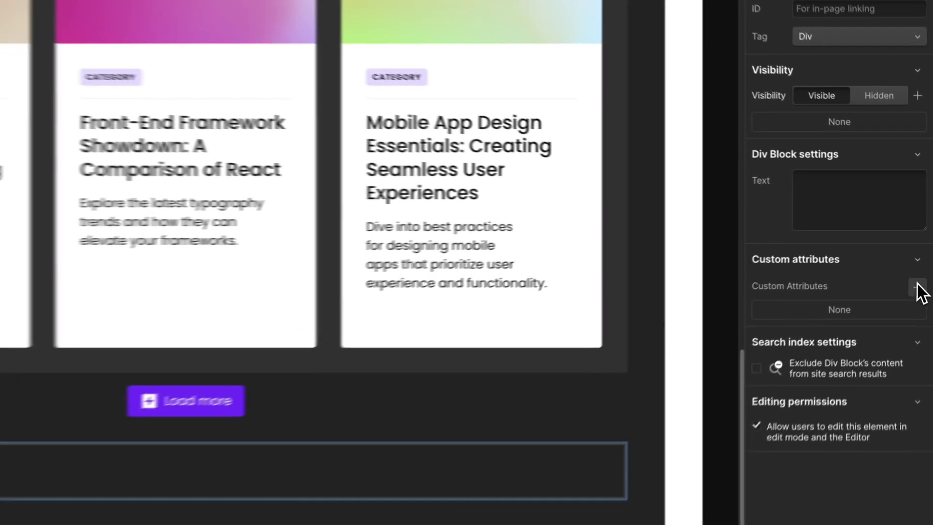
click(922, 262)
text(fs-list-instance="1)
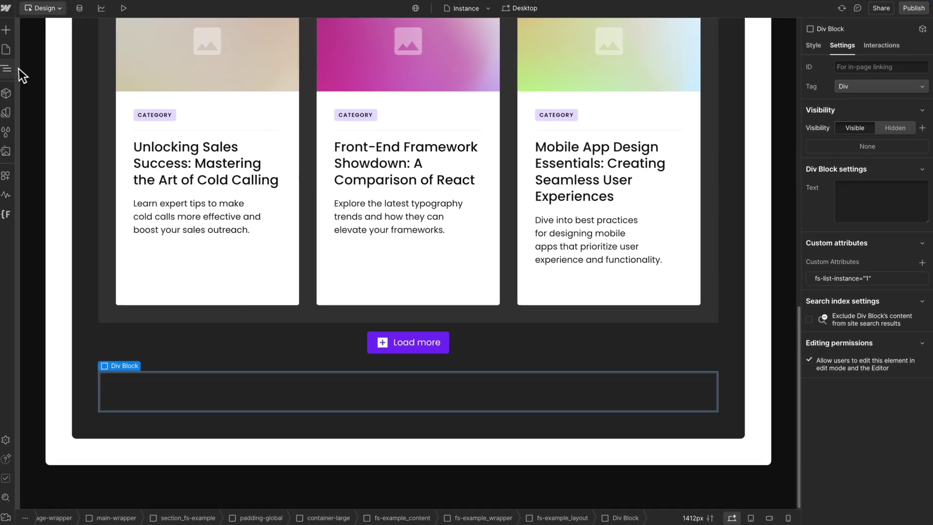
Move the first fs-cms_wrapper and an fs-list_results block into the instance 1 Div Block, with the results block above the list
click(8, 69)
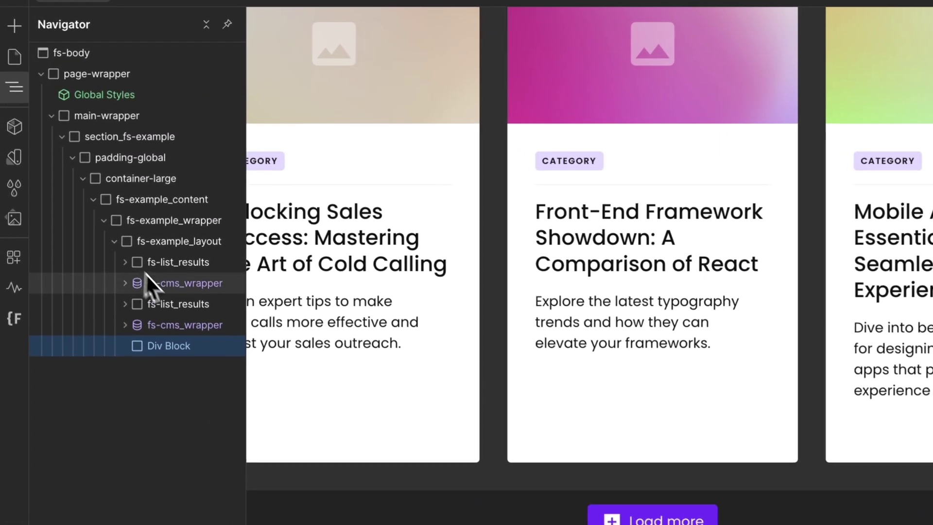
drag(182, 290, 183, 333)
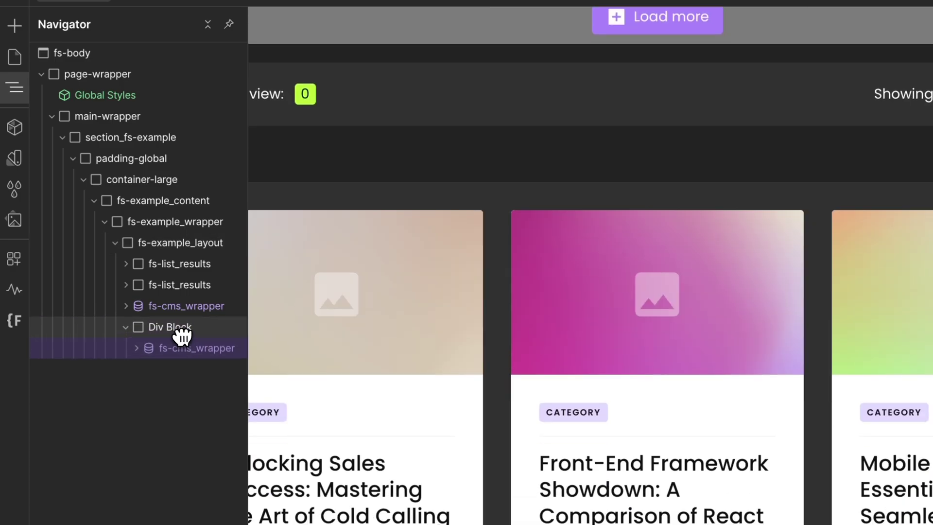
drag(190, 278, 196, 318)
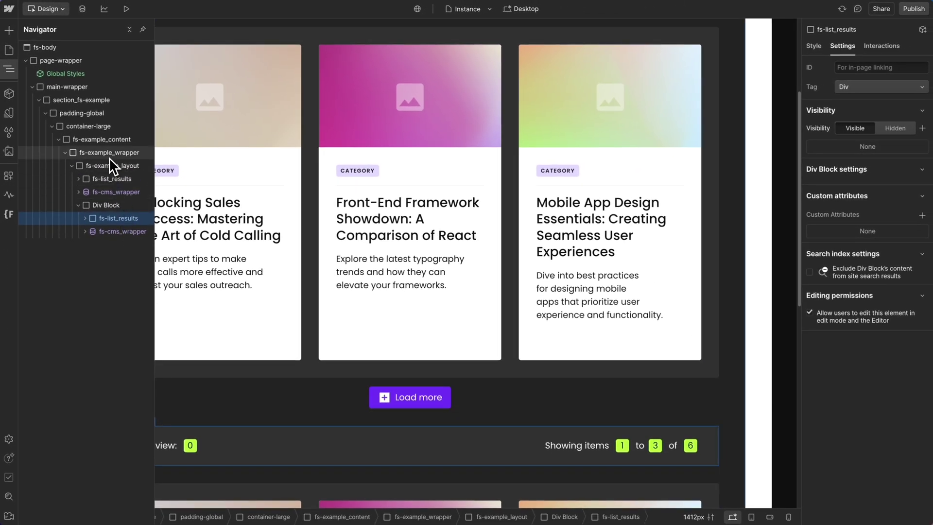
Add another Div Block inside fs-example_layout and give it the custom attribute fs-list-instance="2"
click(112, 165)
click(7, 71)
key(ctrl+k)
text(div)
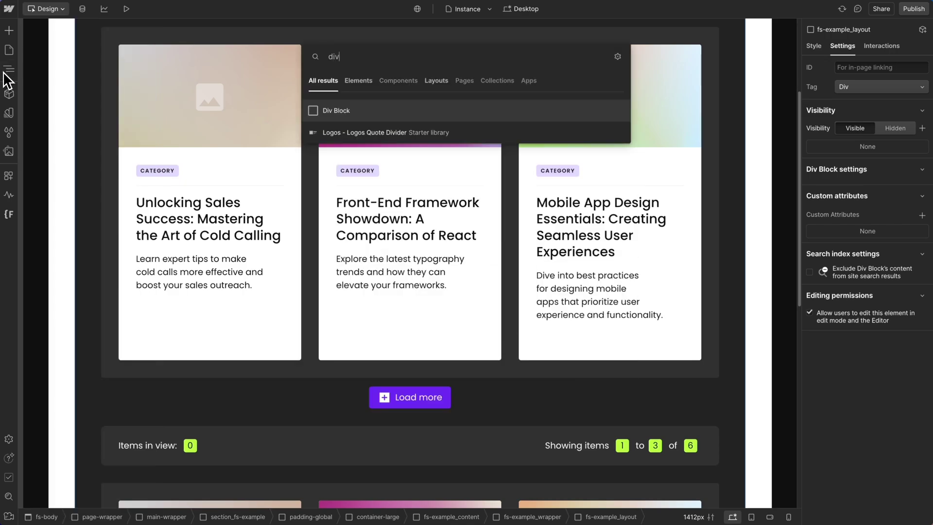
key(Return)
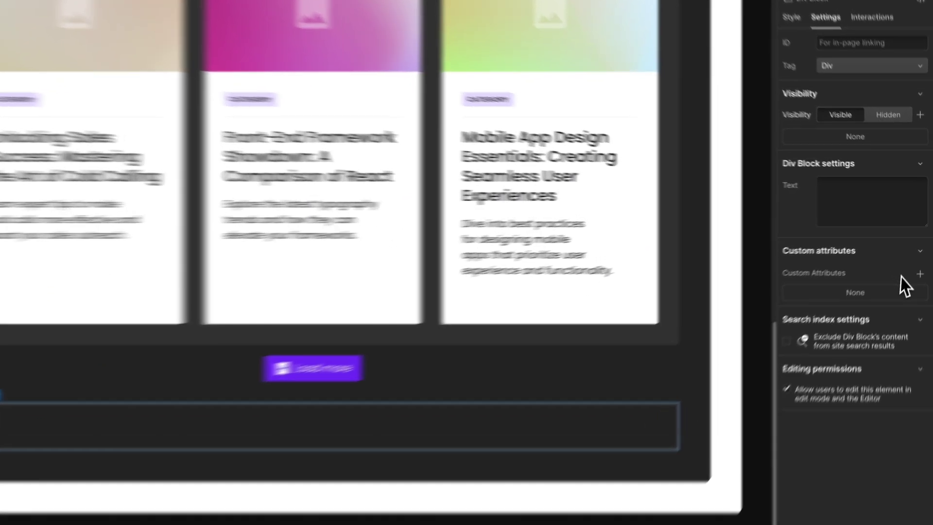
click(921, 263)
text(fs-list-instance)
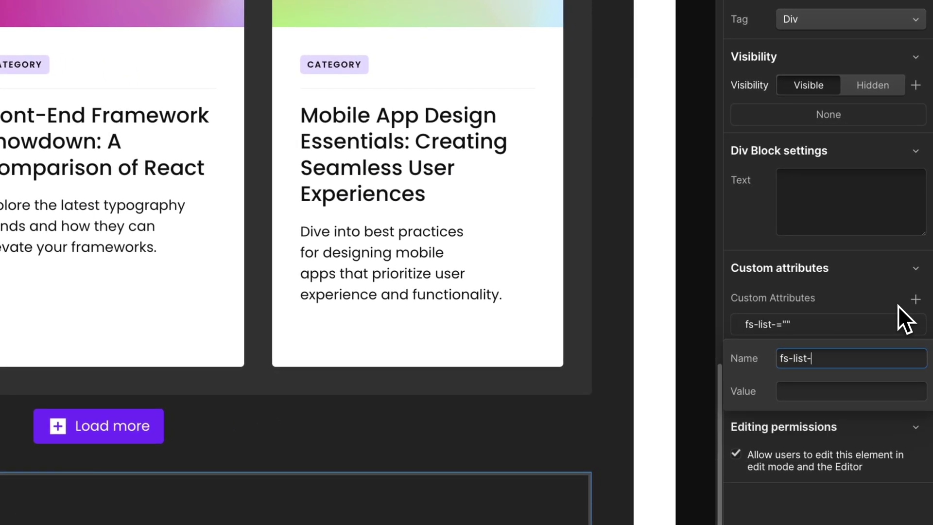
key(Tab)
text(2)
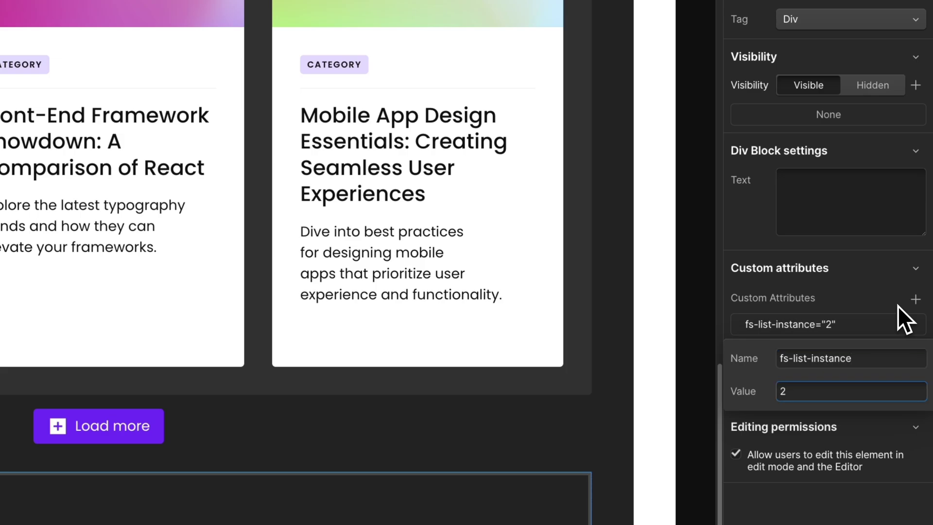
click(872, 284)
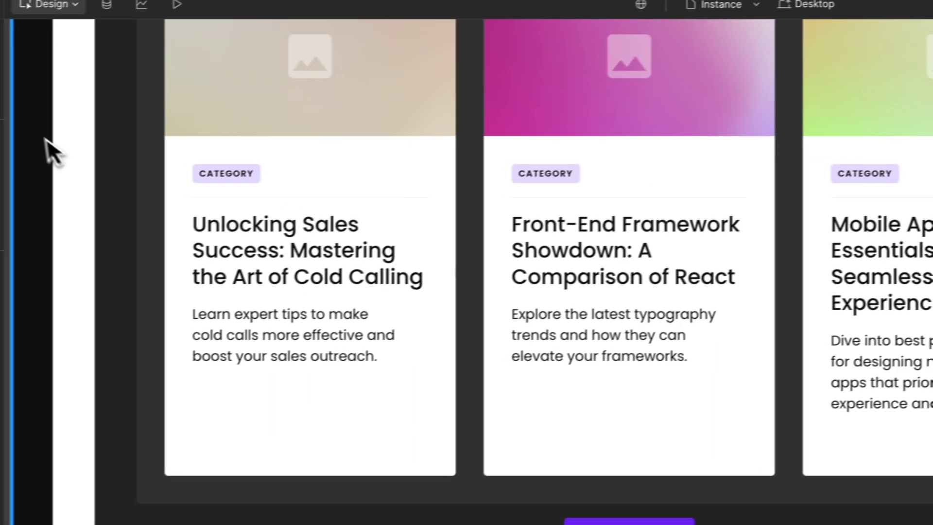
Move the remaining fs-cms_wrapper and fs-list_results block into the instance 2 Div Block
click(16, 100)
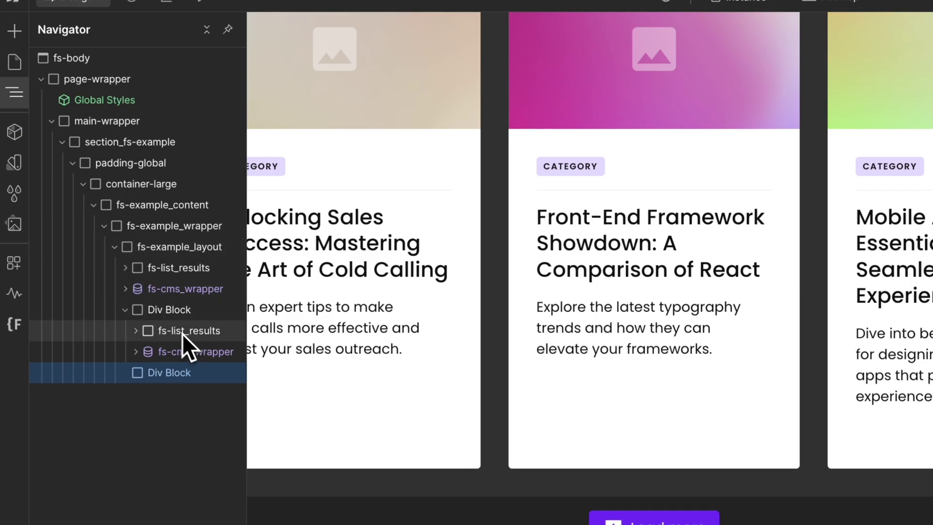
click(138, 315)
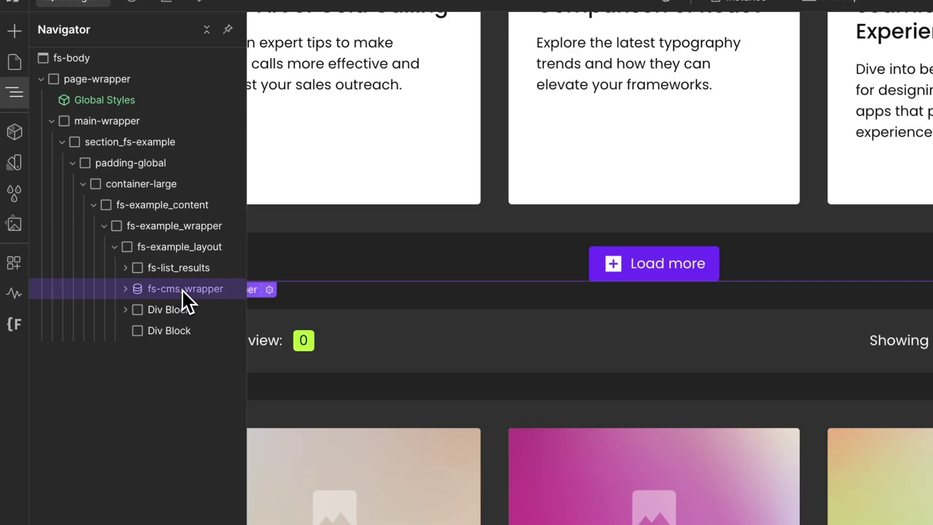
drag(182, 290, 190, 320)
click(125, 288)
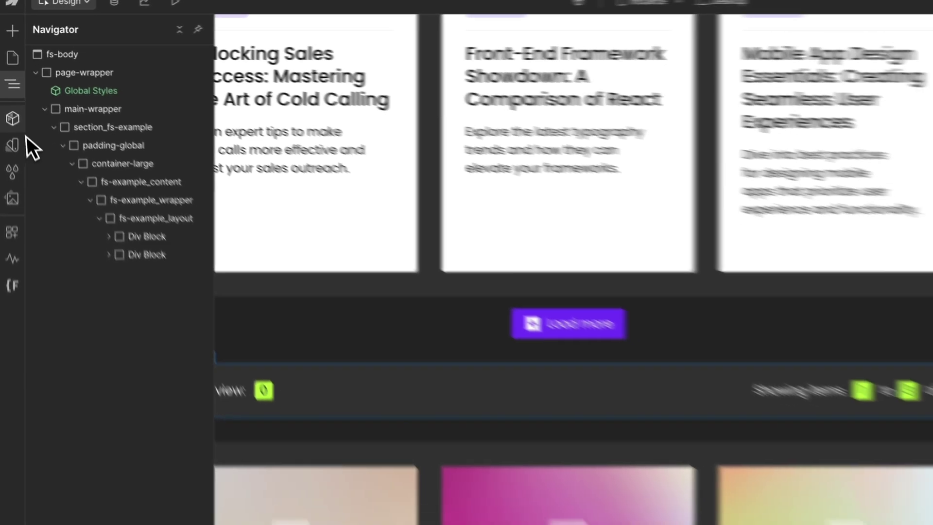
click(14, 92)
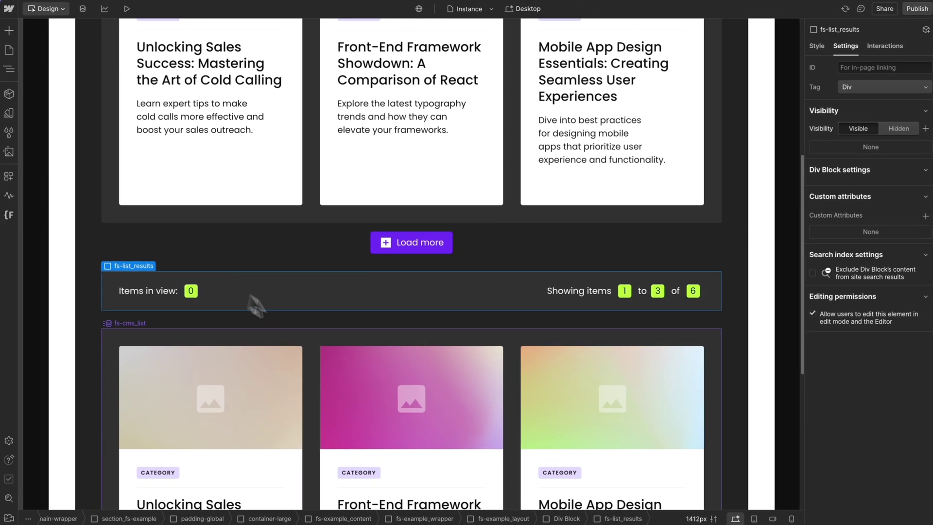
Publish the site to the selected staging domain
click(914, 8)
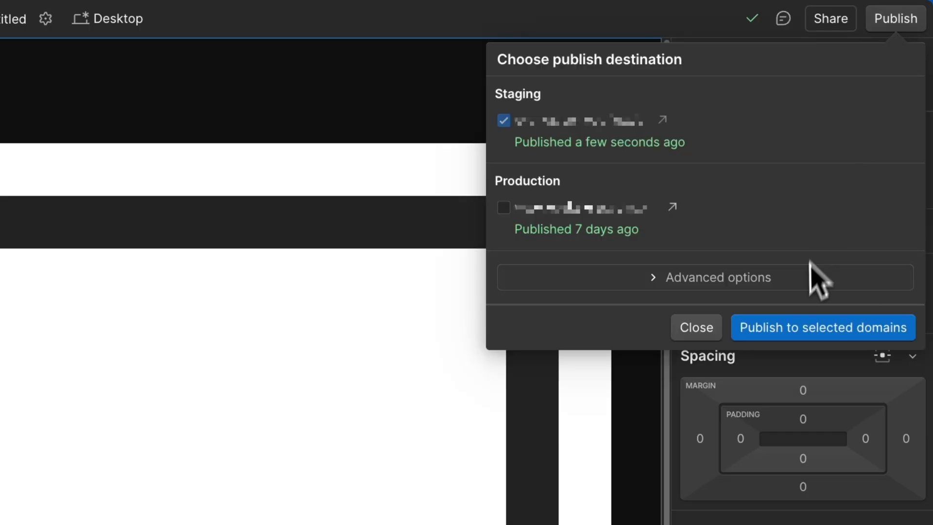
click(801, 328)
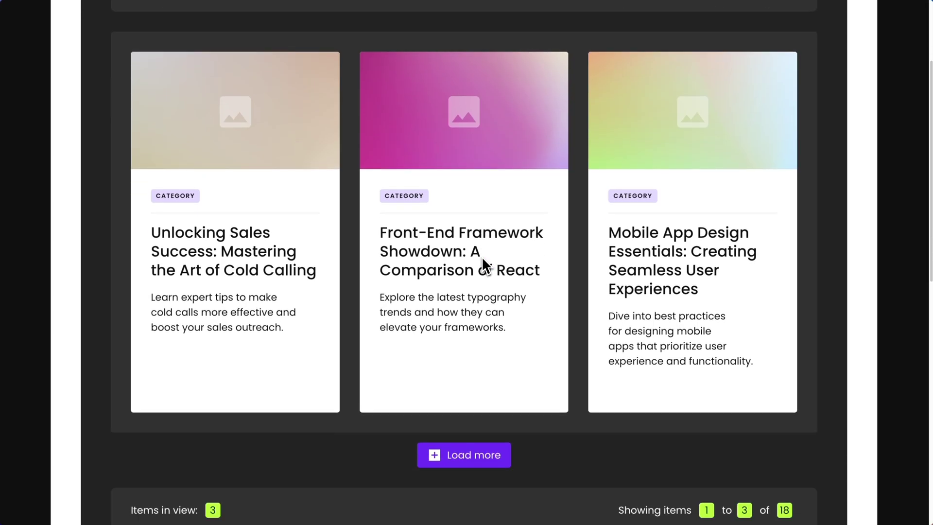
Test the two list instances on the published page by loading more items in each and comparing their item counts
scroll(482, 256, down, 2)
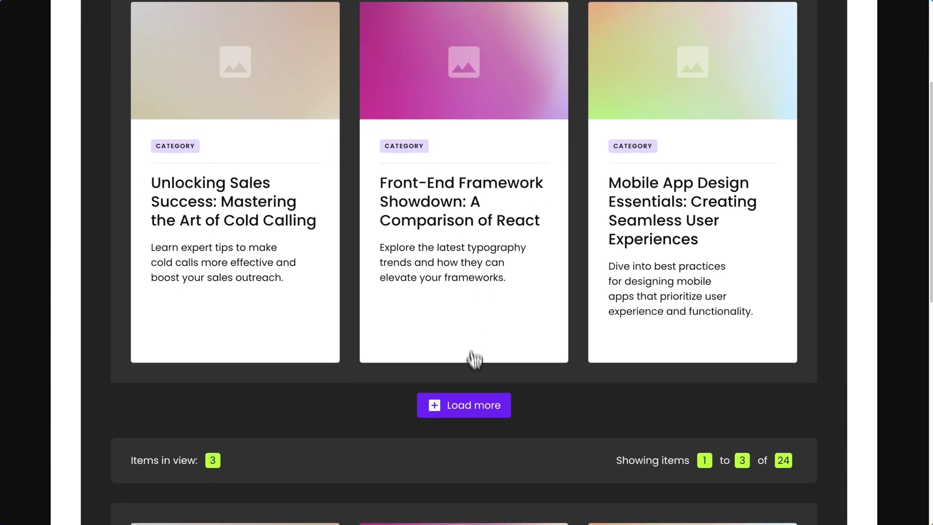
click(474, 407)
scroll(474, 409, down, 5)
click(475, 440)
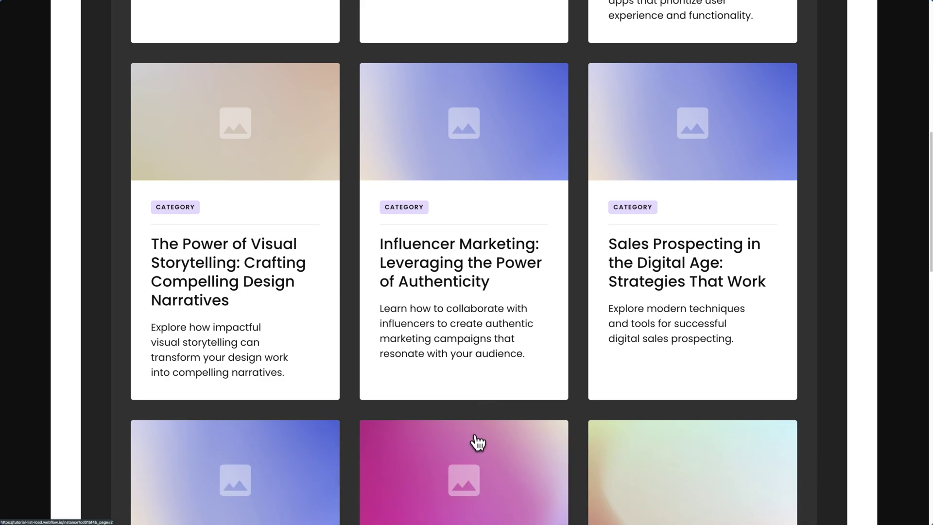
scroll(476, 428, down, 4)
scroll(477, 413, down, 10)
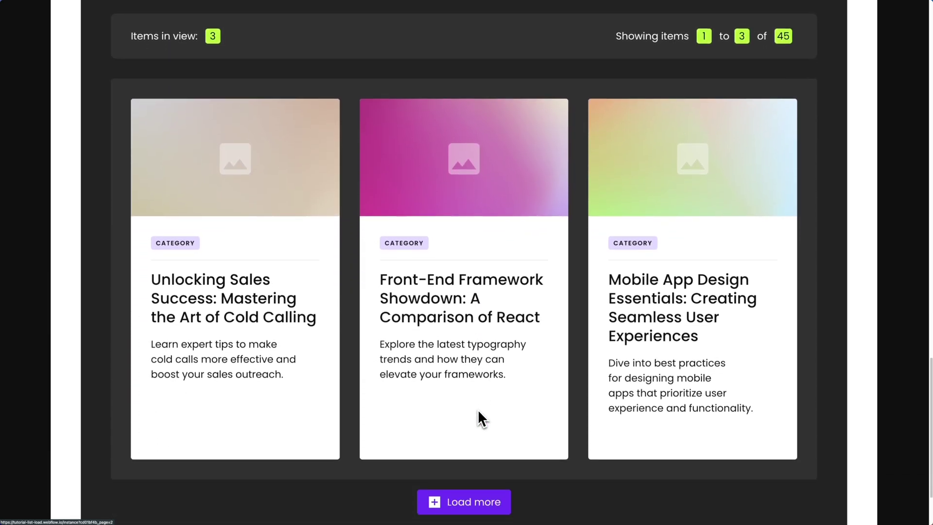
scroll(477, 409, down, 1)
click(482, 443)
scroll(481, 444, down, 5)
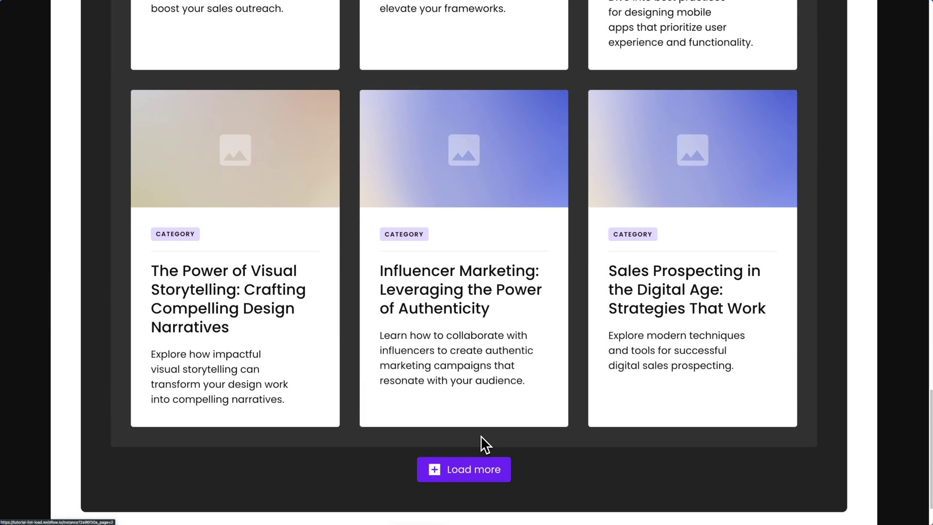
click(483, 440)
scroll(488, 427, down, 2)
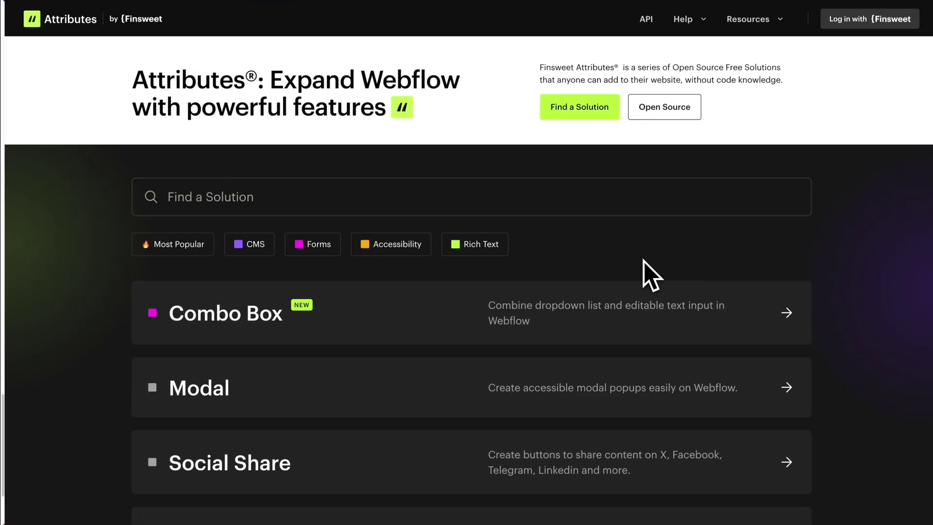
Filter the Attributes solutions by Most Popular and browse the setup instructions for sorting Collection List content
click(206, 249)
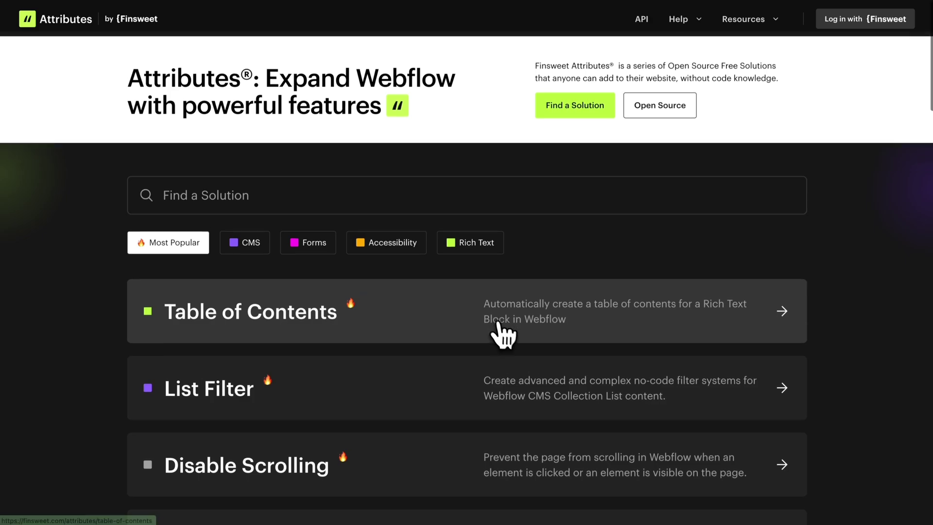
scroll(500, 335, down, 3)
scroll(505, 338, down, 5)
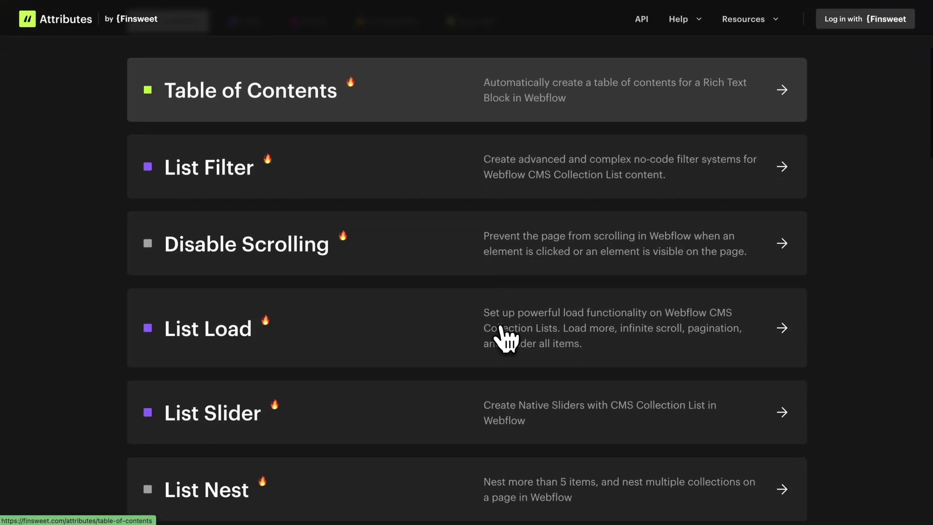
click(503, 336)
scroll(620, 327, down, 7)
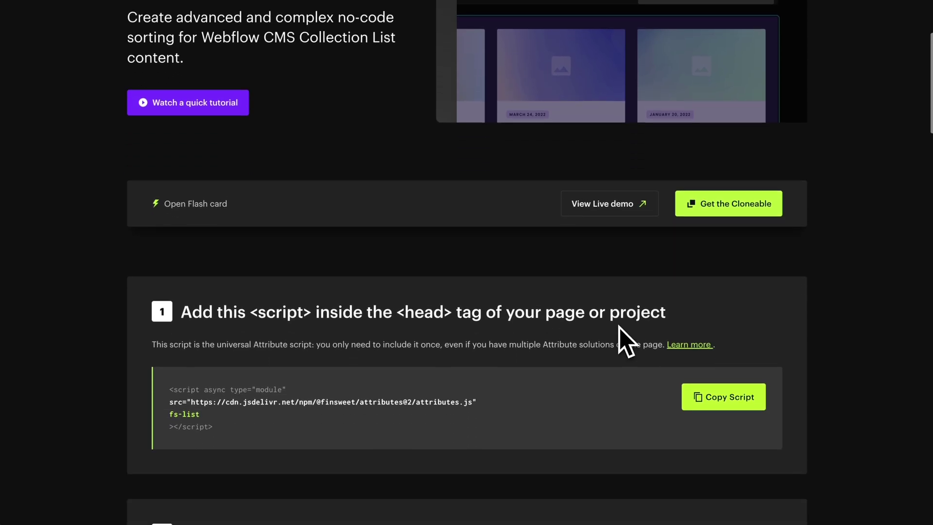
scroll(619, 327, down, 7)
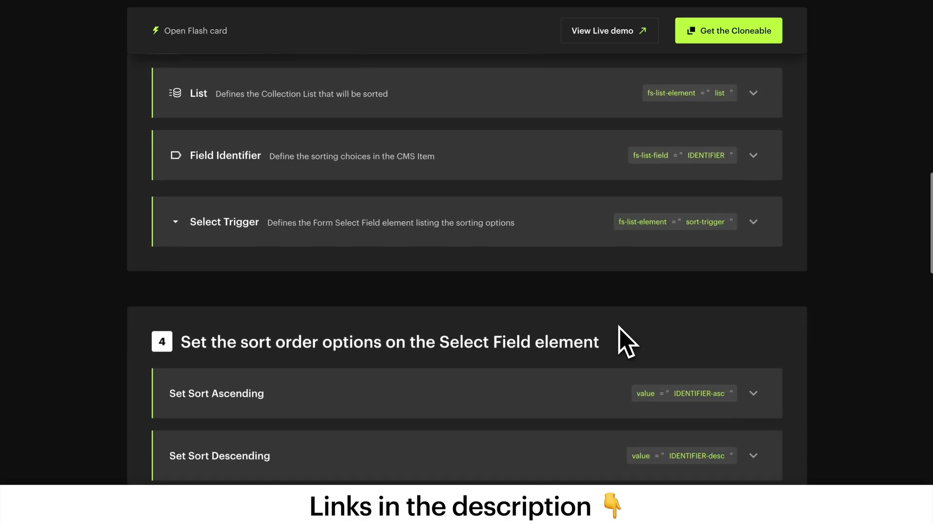